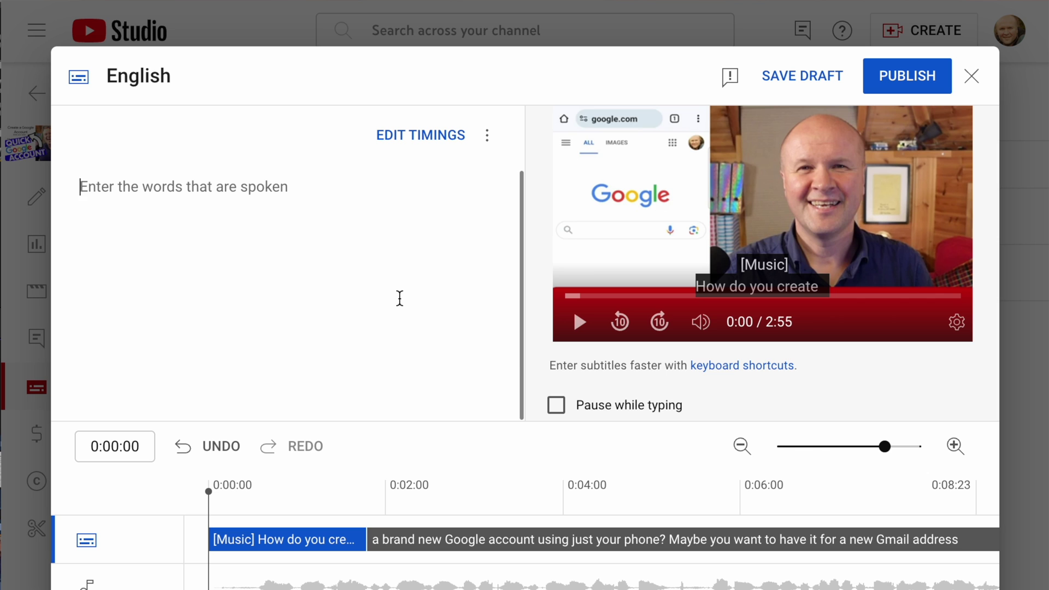
Publish the pasted English transcript as subtitles, then add Danish auto-translated subtitles.
key(ctrl+v)
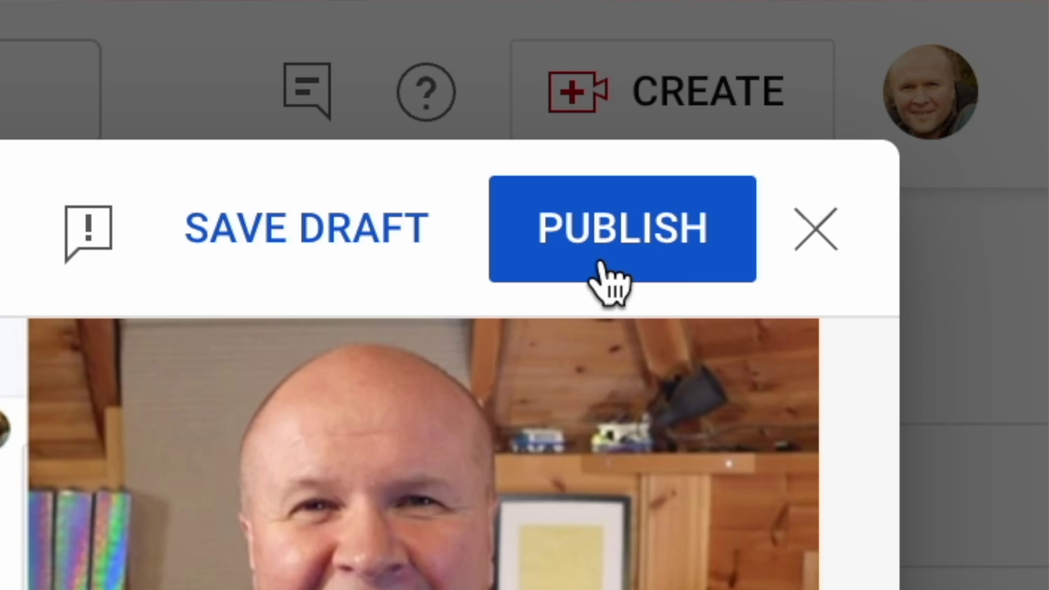
click(604, 274)
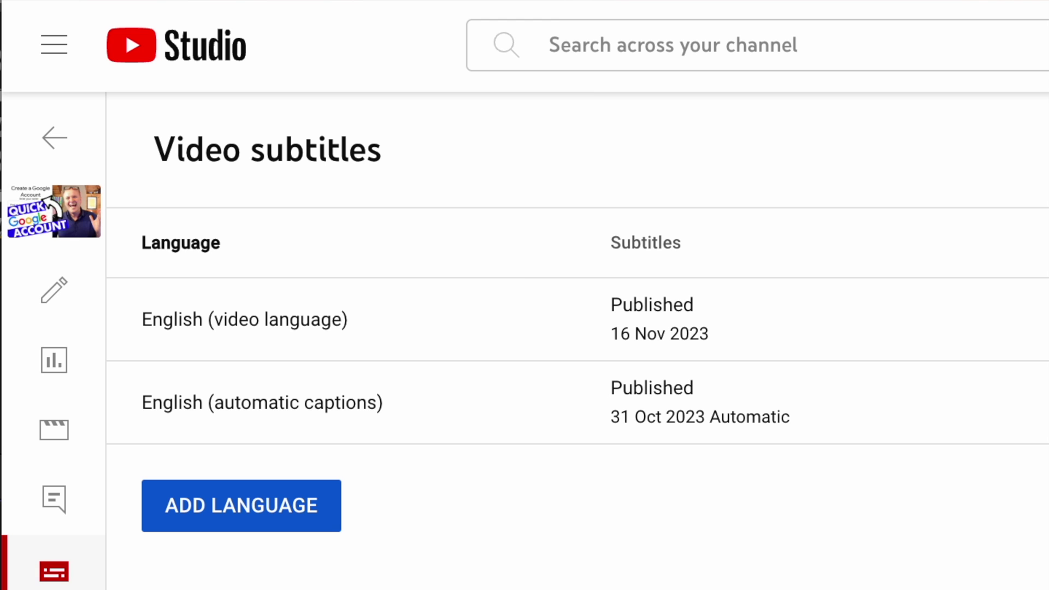
click(298, 522)
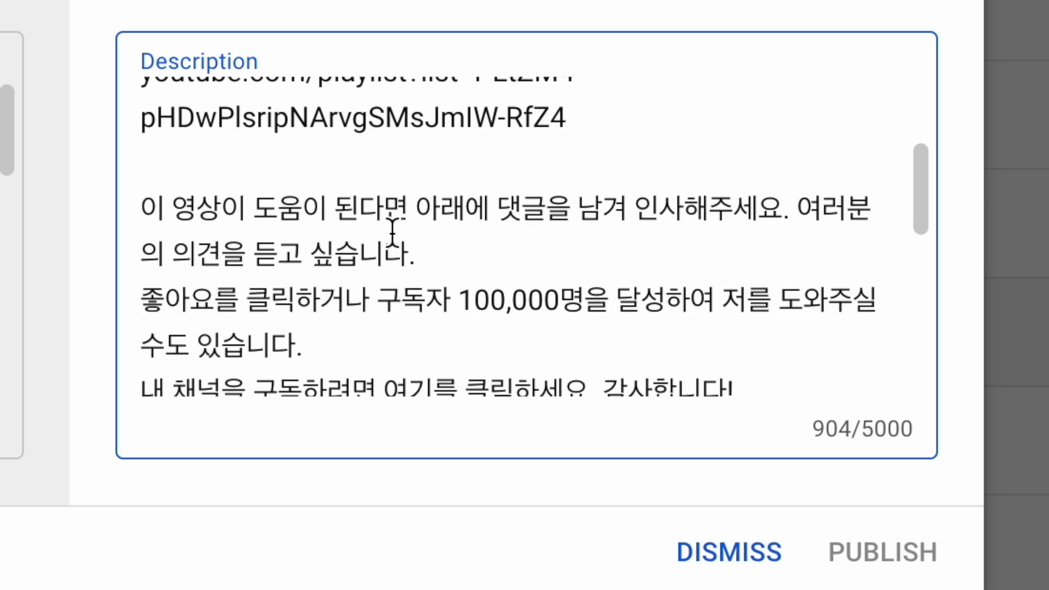
scroll(393, 293, up, 5)
triple_click(419, 109)
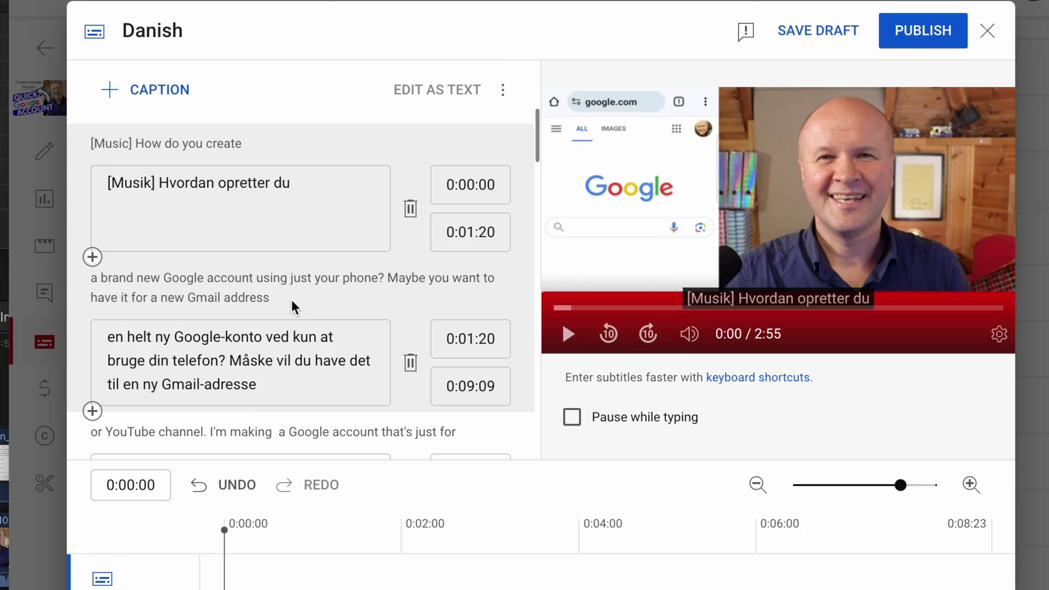
Publish the Danish subtitles and switch Google Translate's target language to Danish.
click(922, 30)
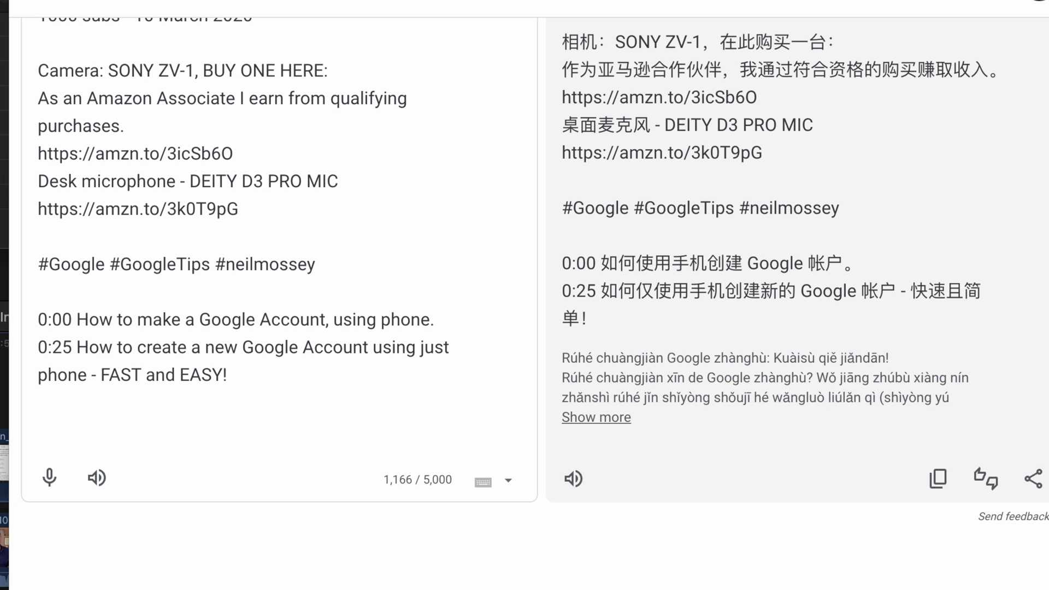
scroll(758, 169, up, 15)
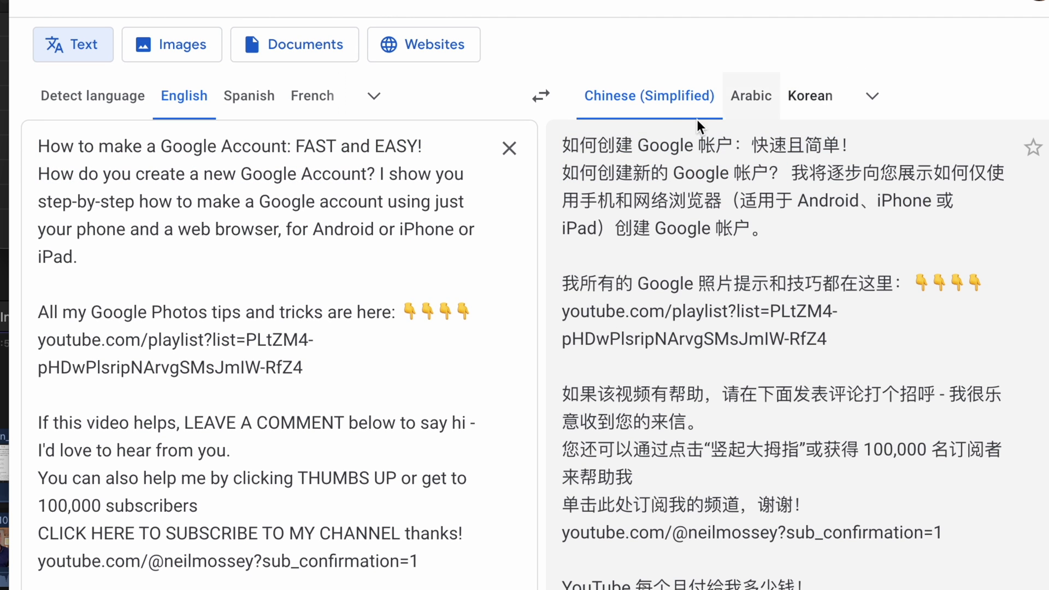
click(874, 98)
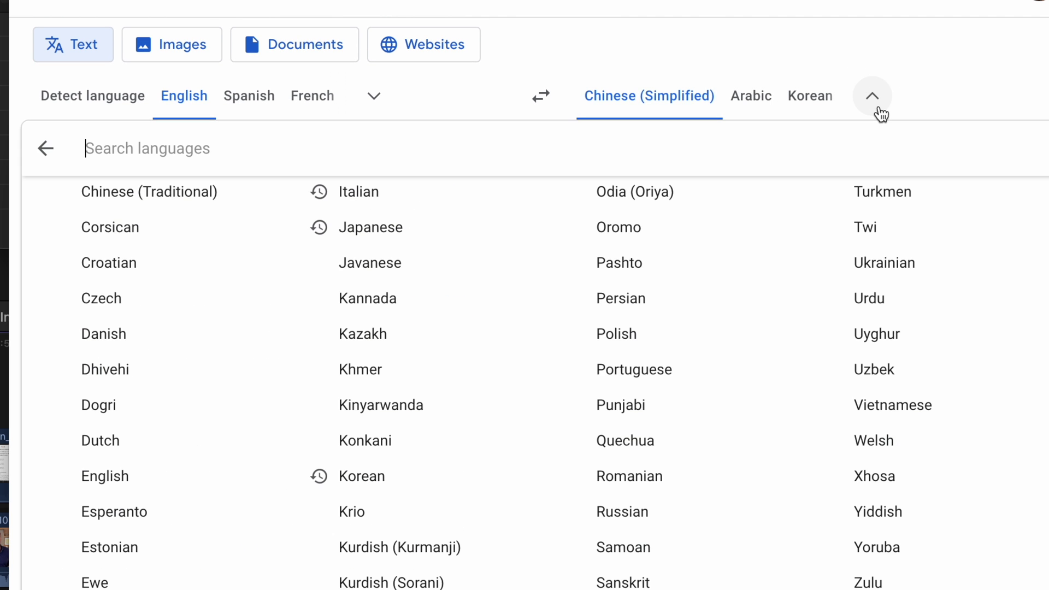
text(dan)
key(Return)
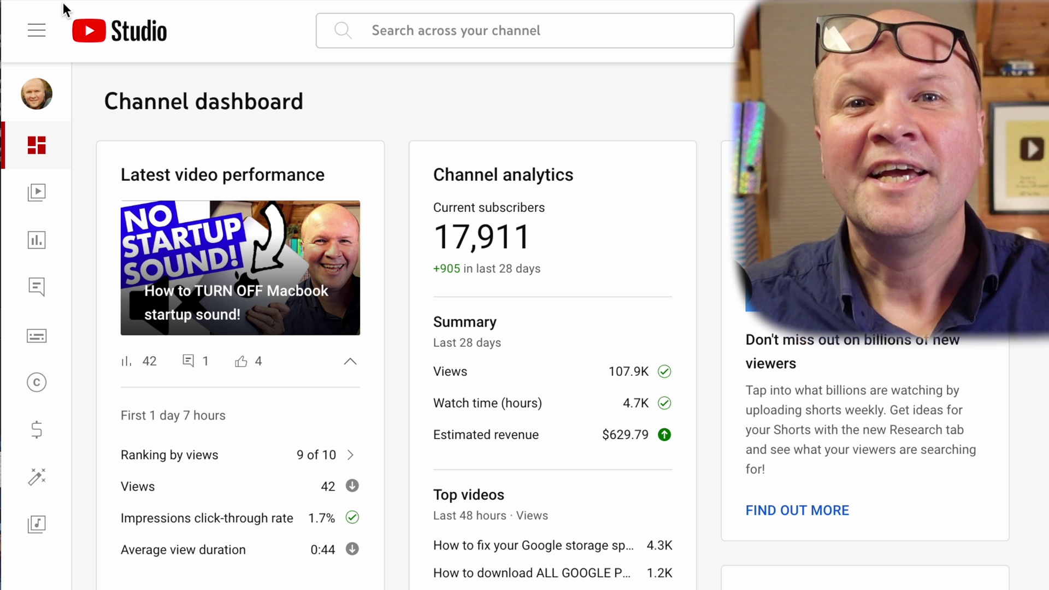
Open the details of 'How to make a Google Account: FAST and EASY!' from the Content list.
click(38, 34)
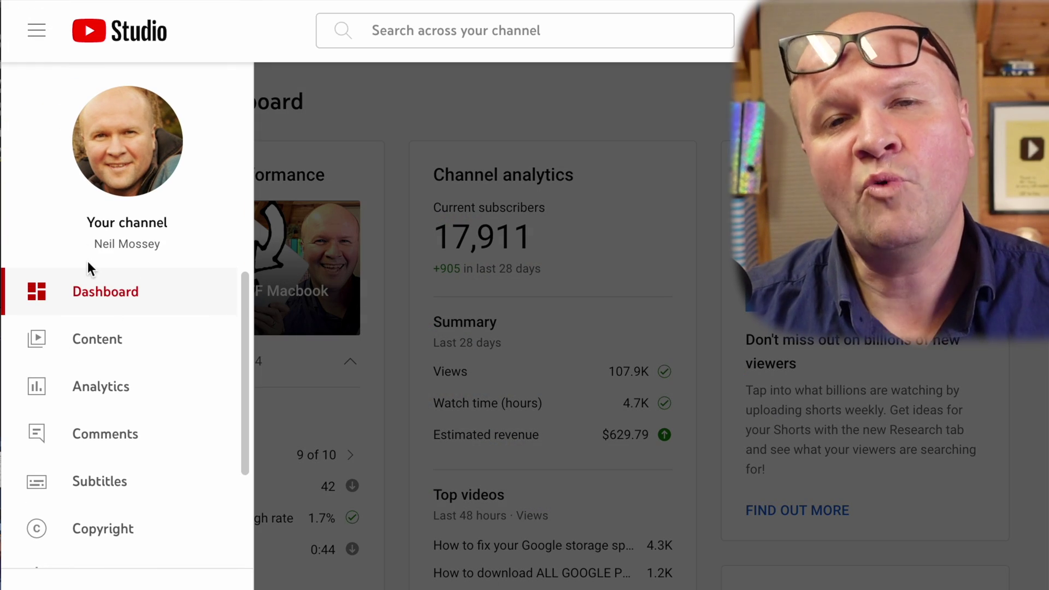
click(115, 341)
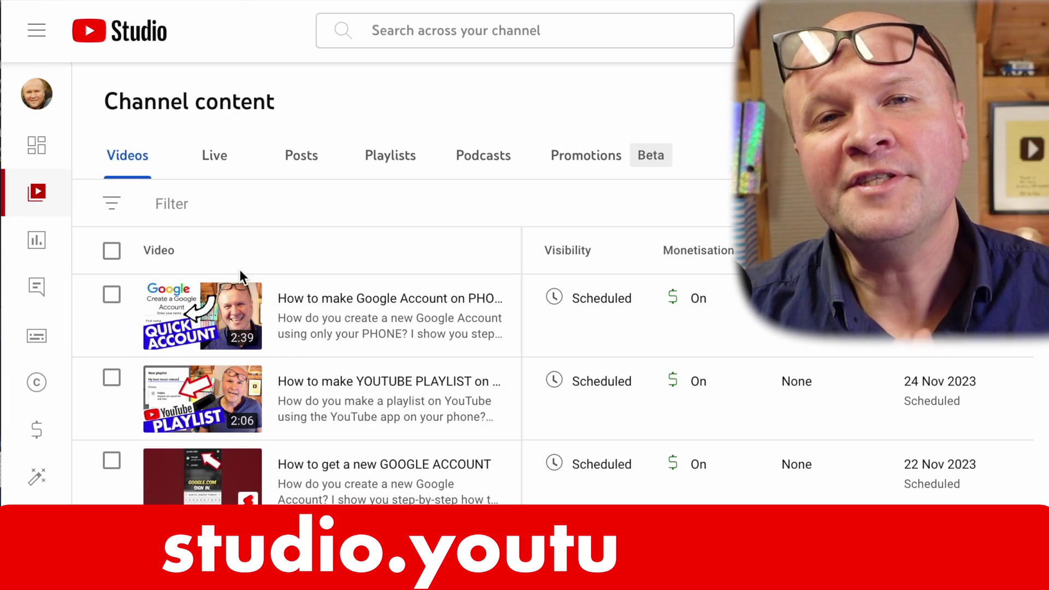
scroll(321, 362, down, 1)
scroll(322, 362, down, 10)
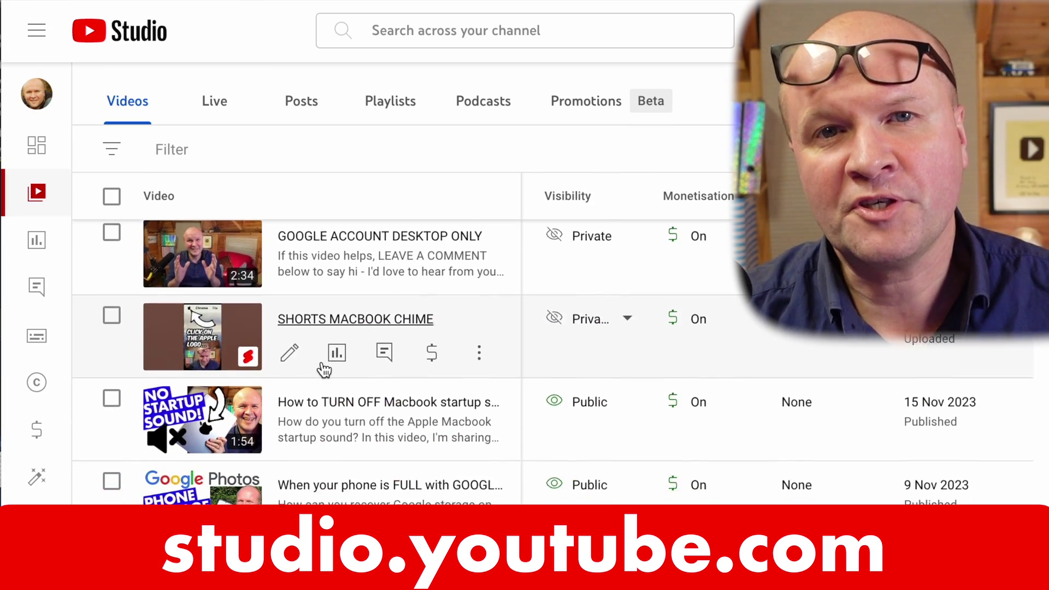
scroll(324, 372, down, 6)
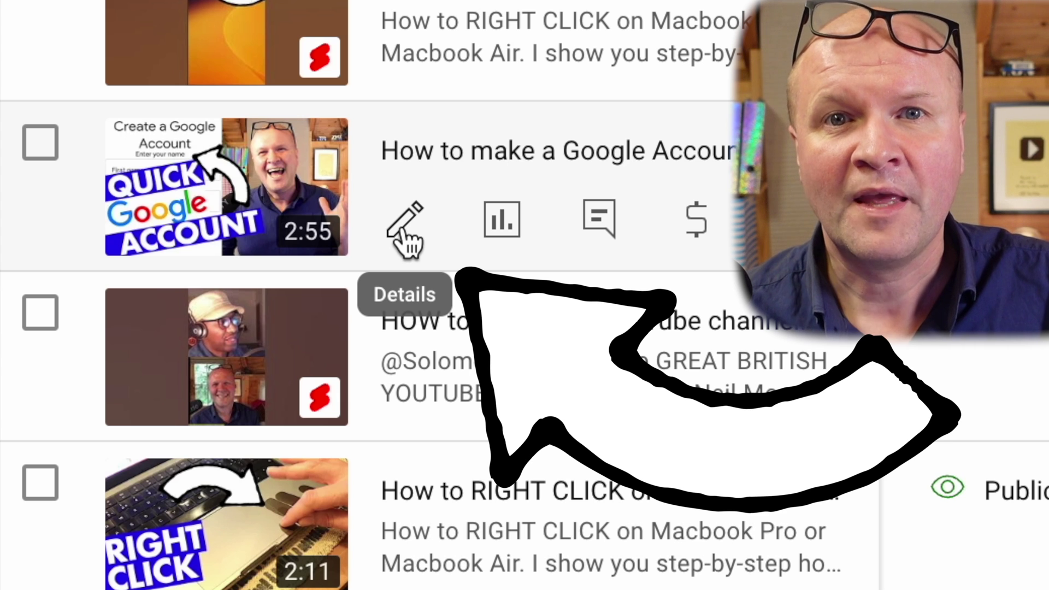
click(404, 231)
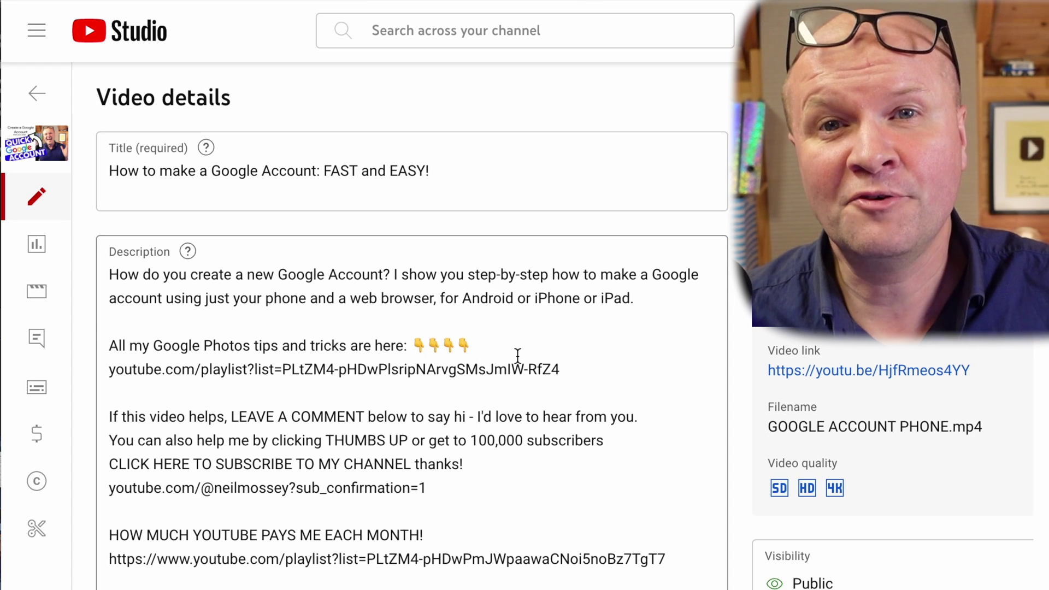
Go to the video's Subtitles page from the side menu.
click(37, 30)
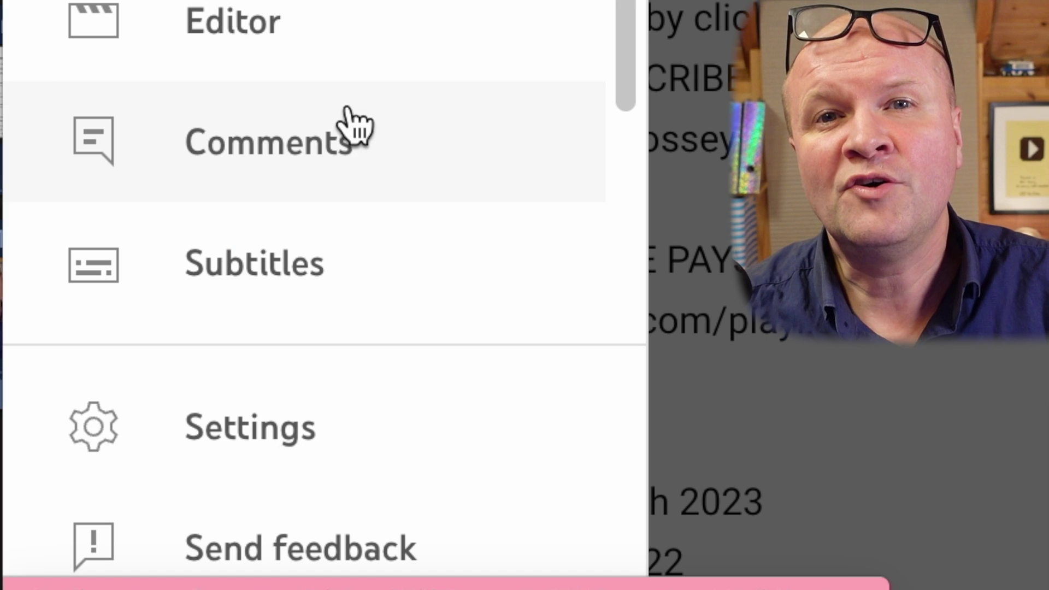
click(376, 263)
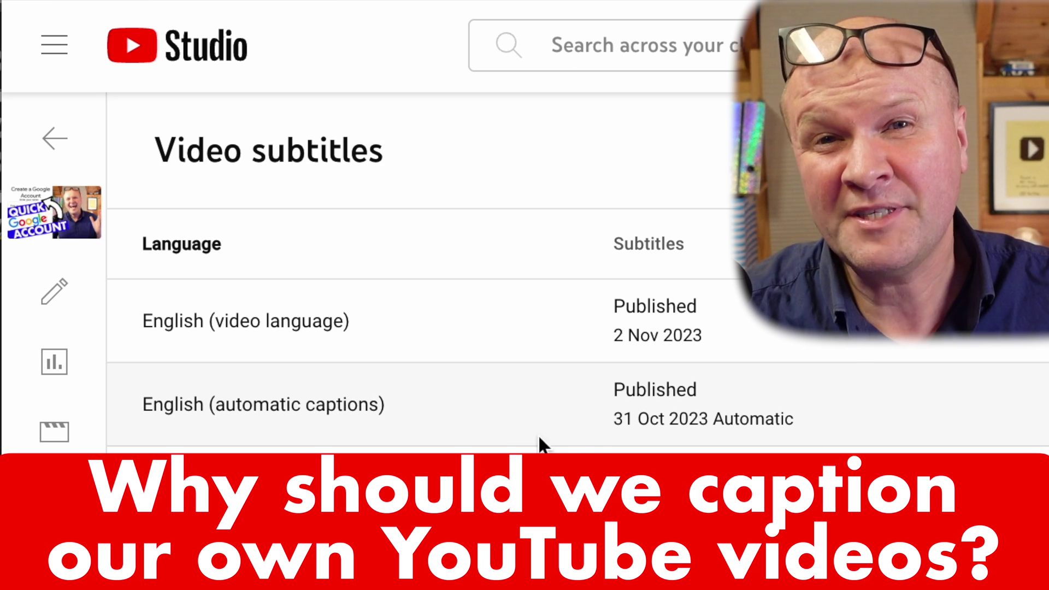
Duplicate the automatic English captions over the existing track and scroll through the unpunctuated transcript.
click(640, 404)
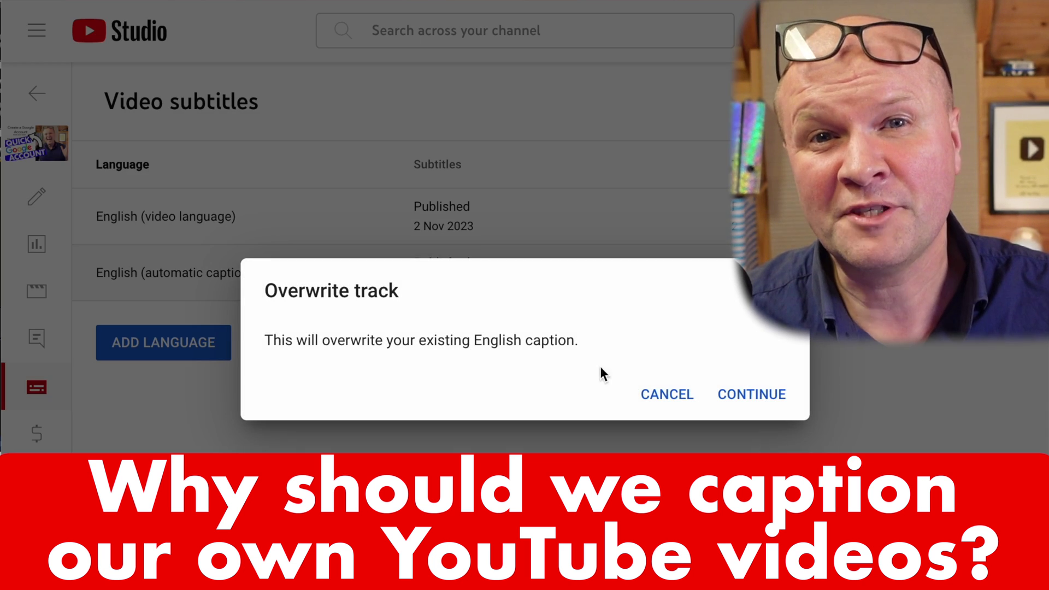
click(747, 396)
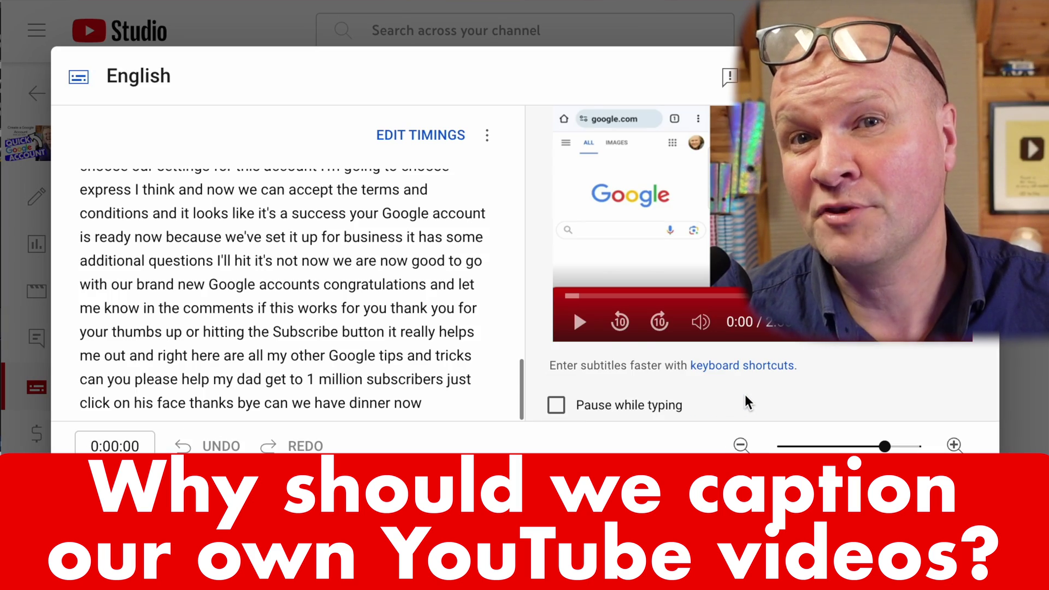
scroll(470, 335, up, 10)
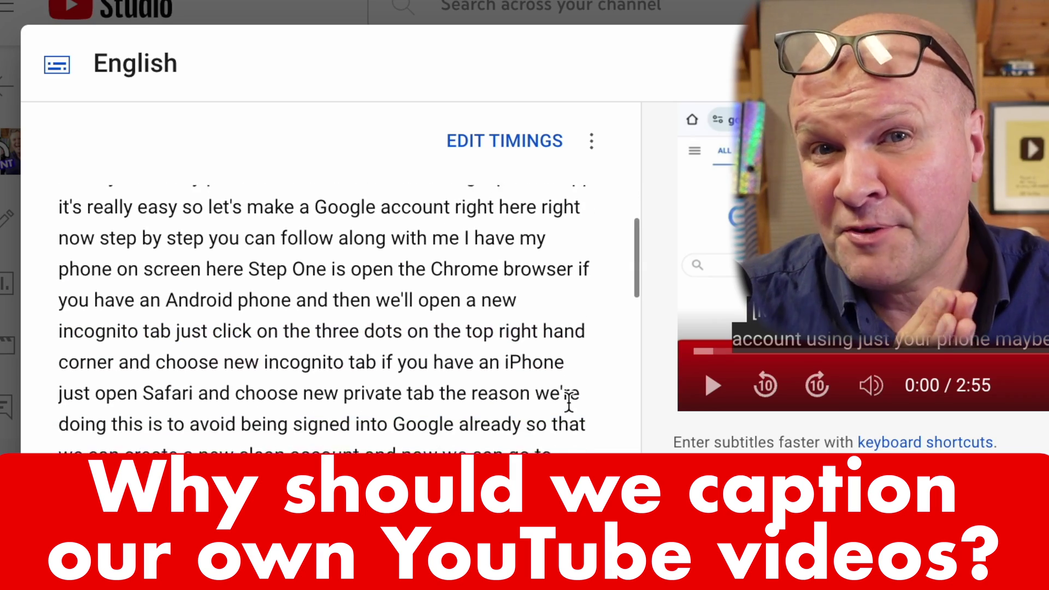
scroll(569, 403, down, 5)
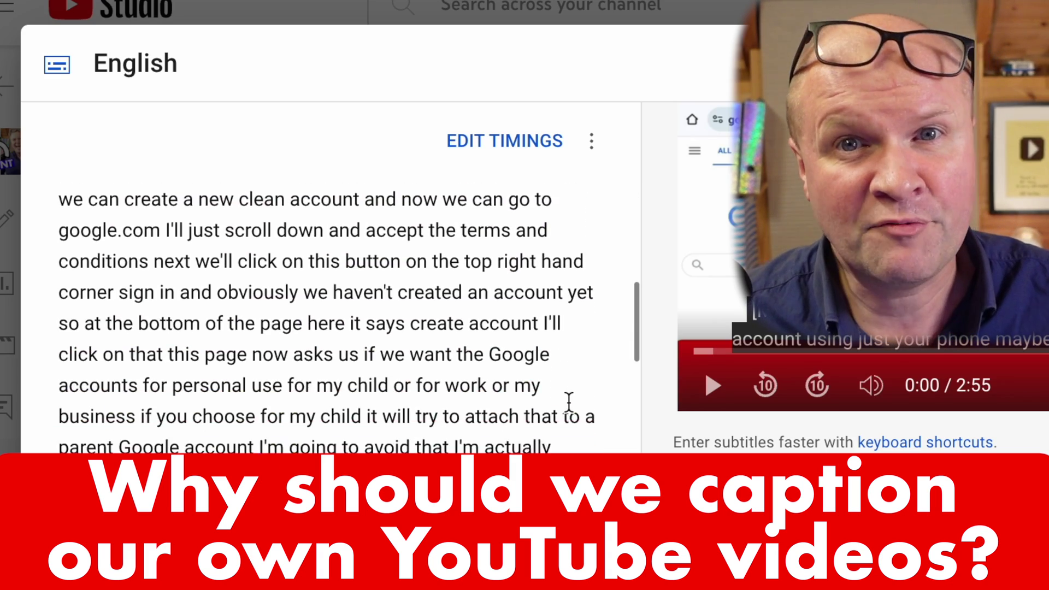
scroll(569, 403, down, 10)
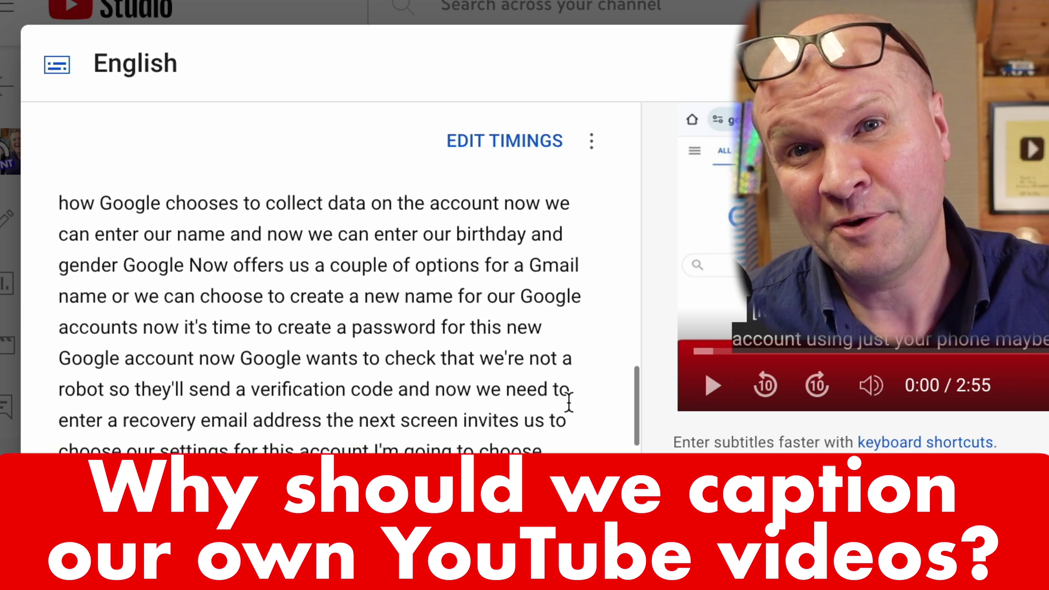
scroll(569, 403, down, 3)
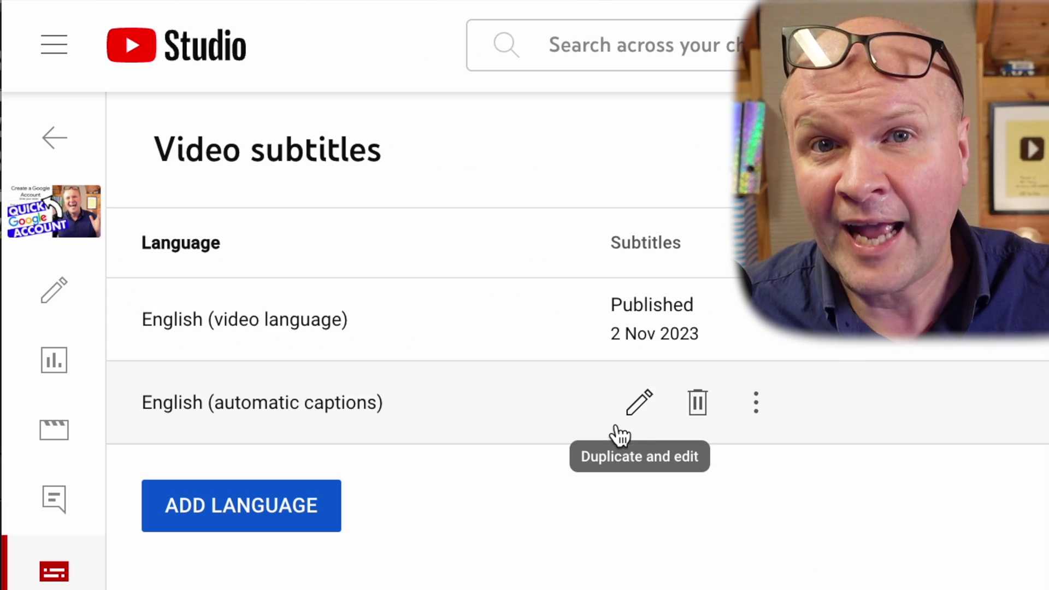
Replace the English (video language) subtitles with the punctuated transcript and publish them.
click(639, 325)
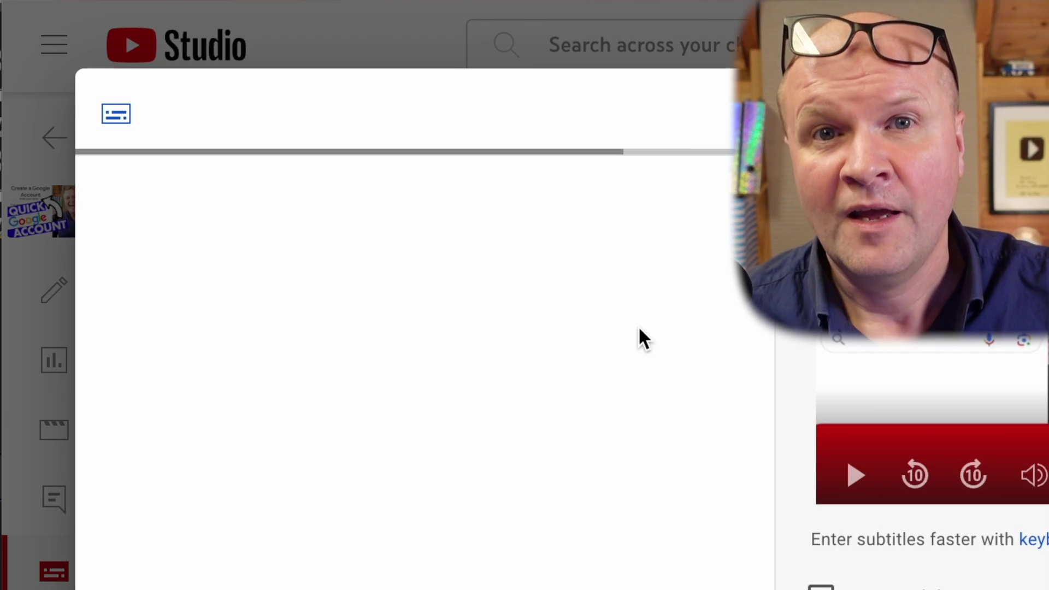
key(ctrl+v)
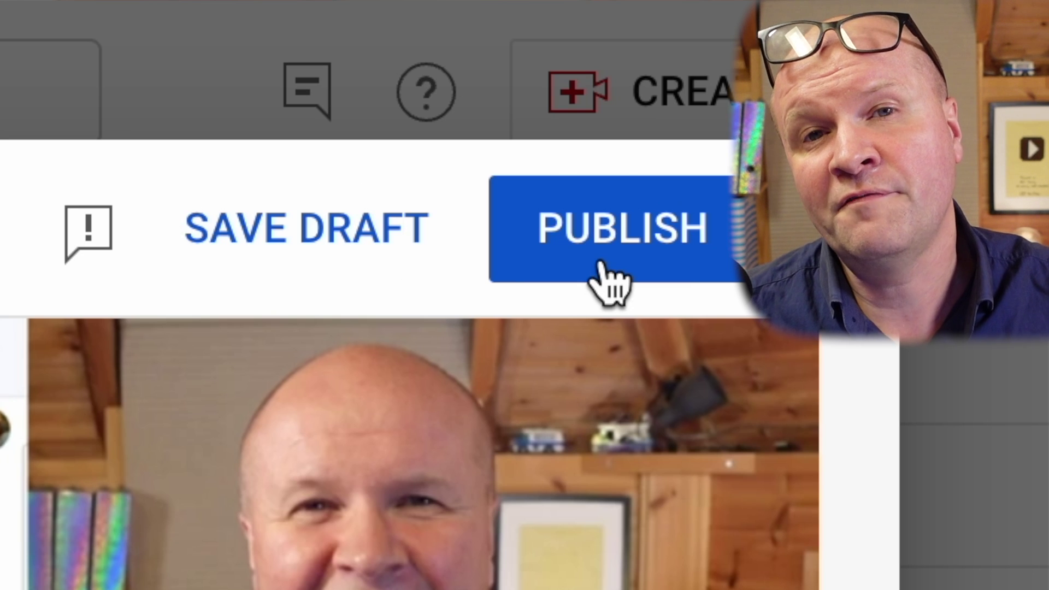
click(603, 262)
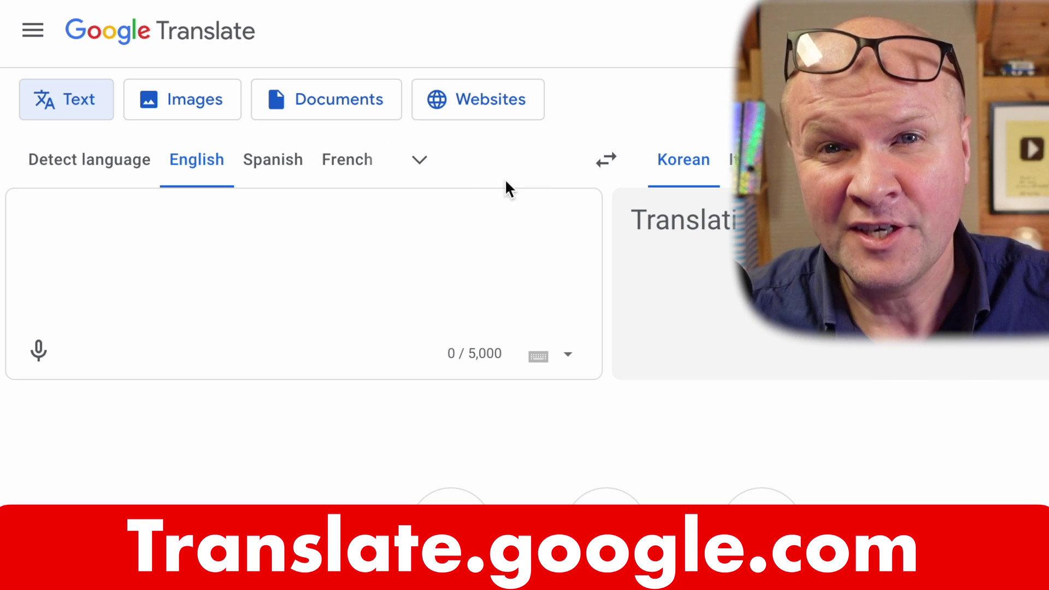
click(420, 159)
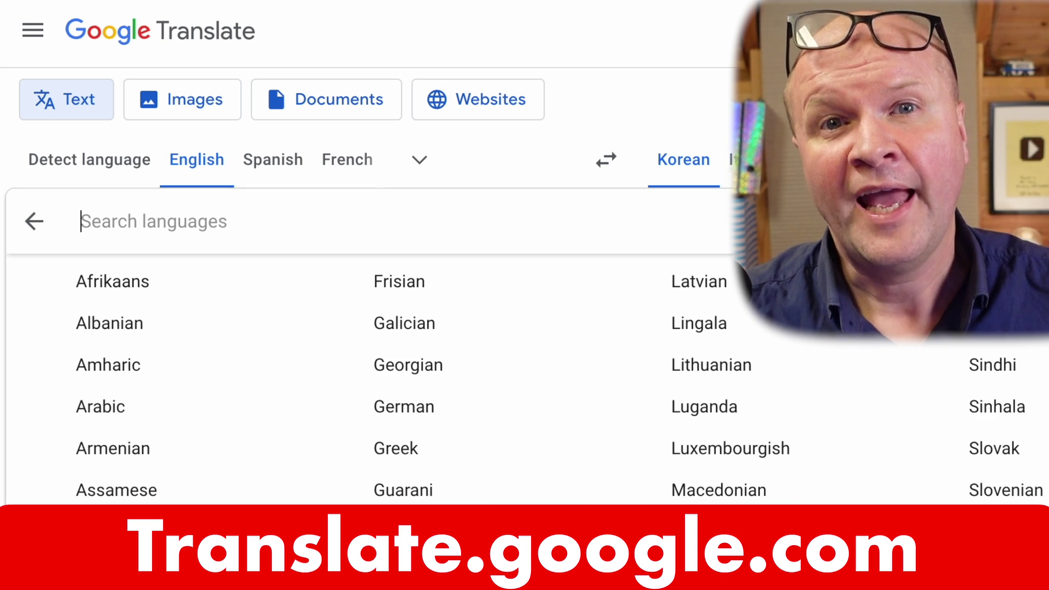
scroll(545, 371, down, 3)
scroll(547, 370, down, 1)
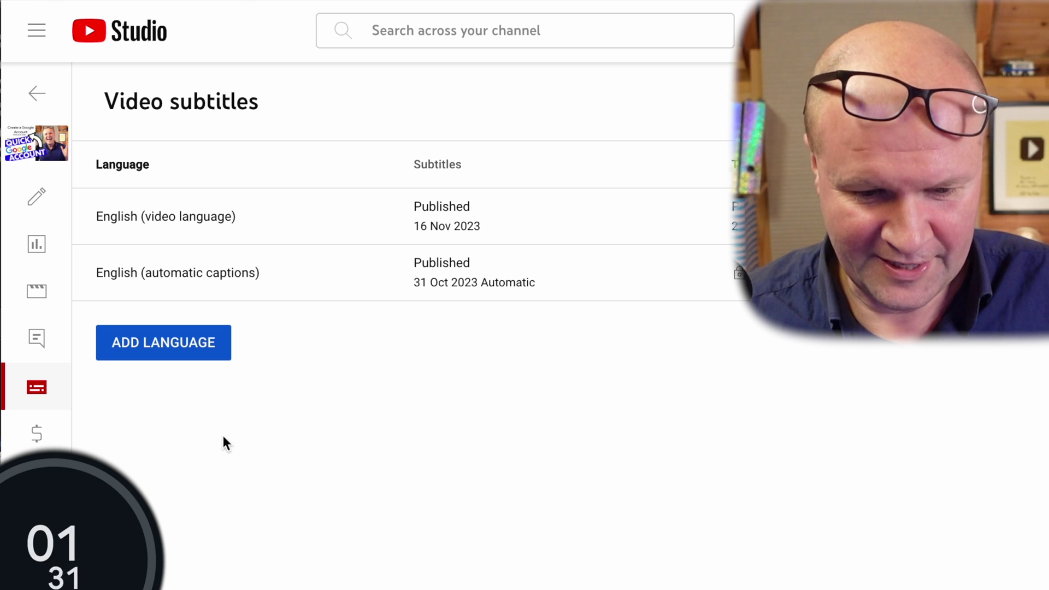
Add French as a subtitle language and open the French subtitle editor.
click(207, 353)
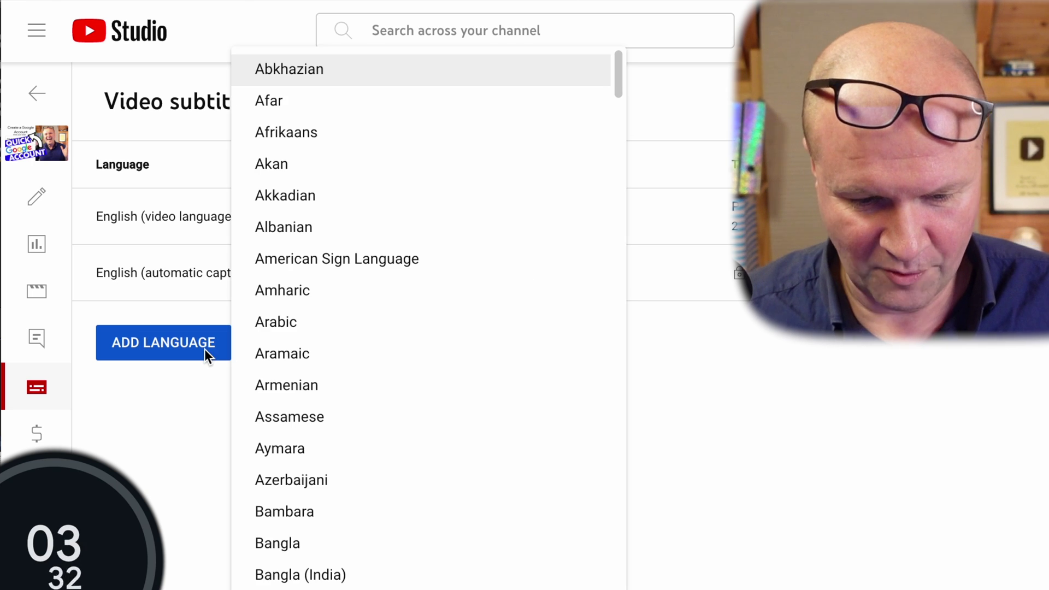
scroll(366, 279, down, 3)
scroll(374, 268, down, 20)
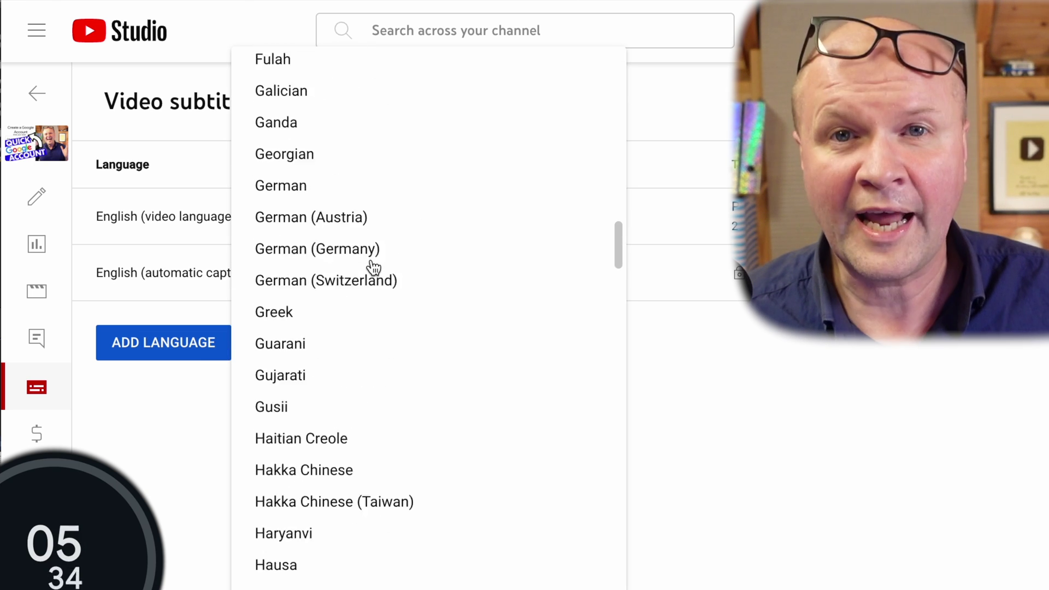
scroll(374, 268, down, 10)
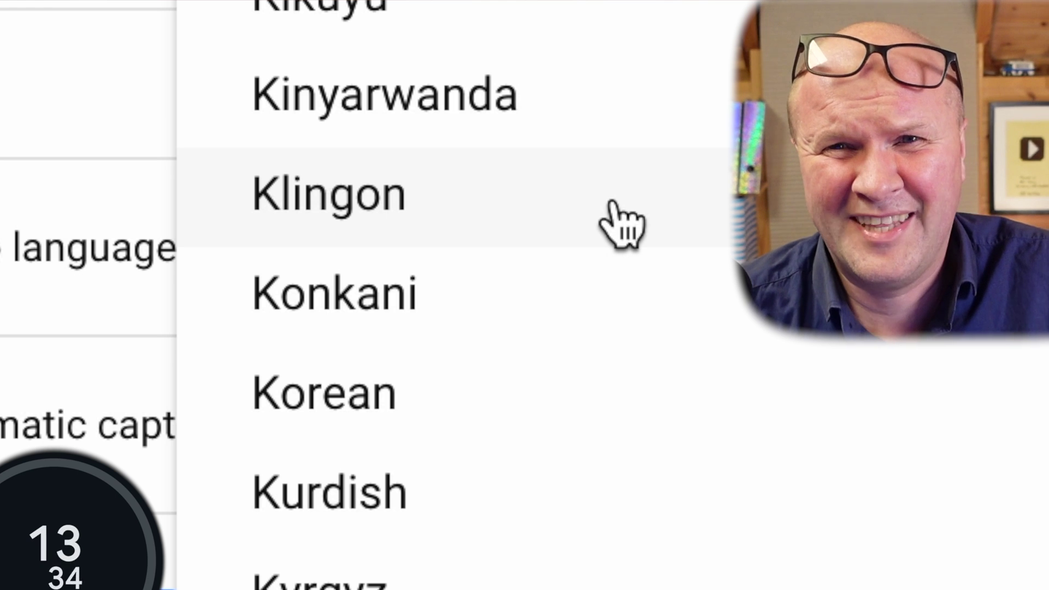
scroll(618, 216, up, 8)
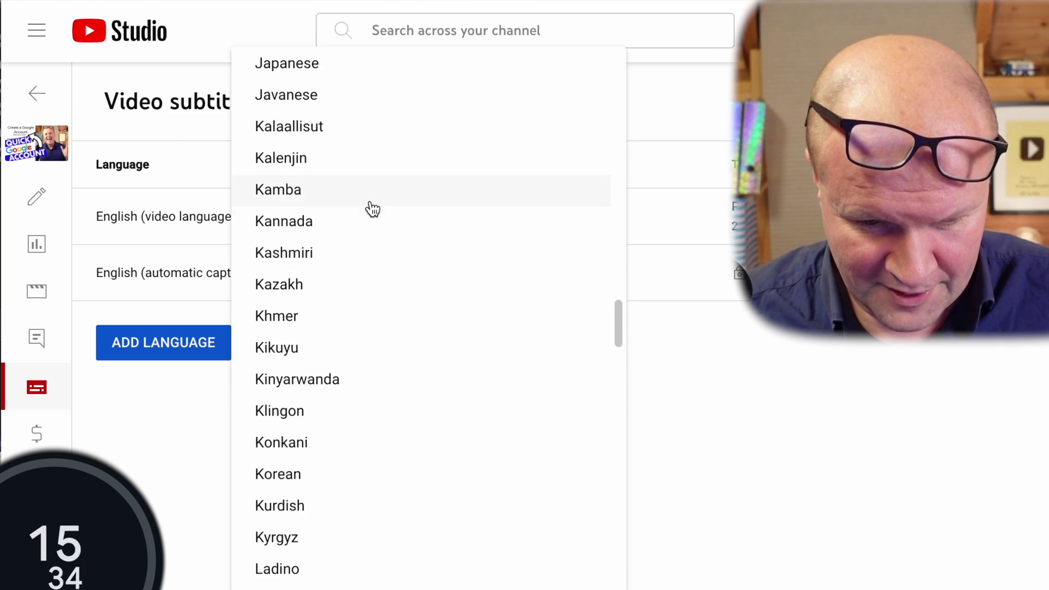
scroll(372, 209, up, 10)
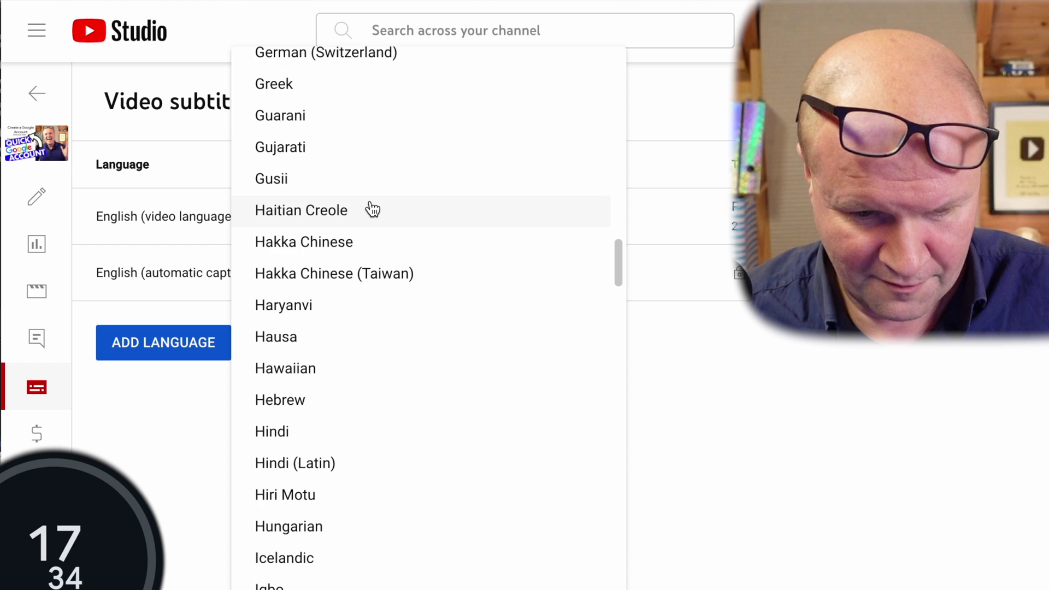
scroll(373, 210, up, 3)
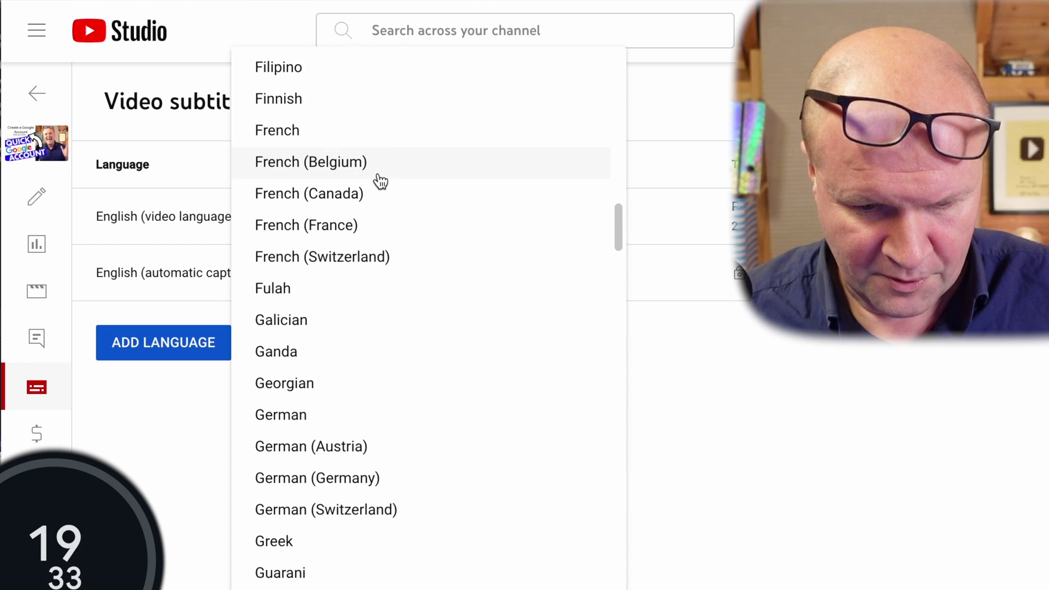
click(376, 143)
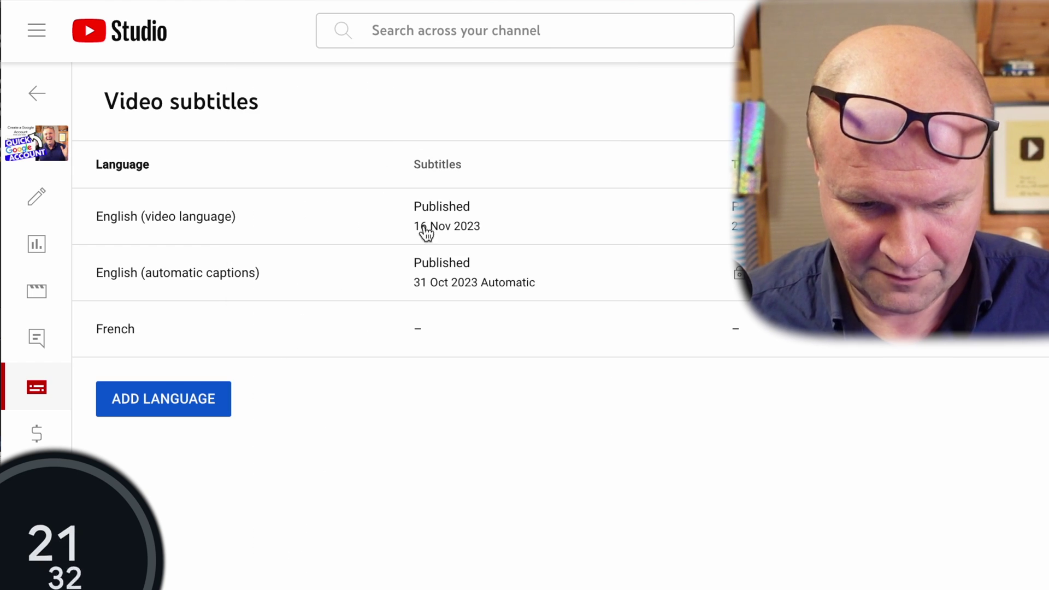
mouse_move(492, 334)
click(435, 332)
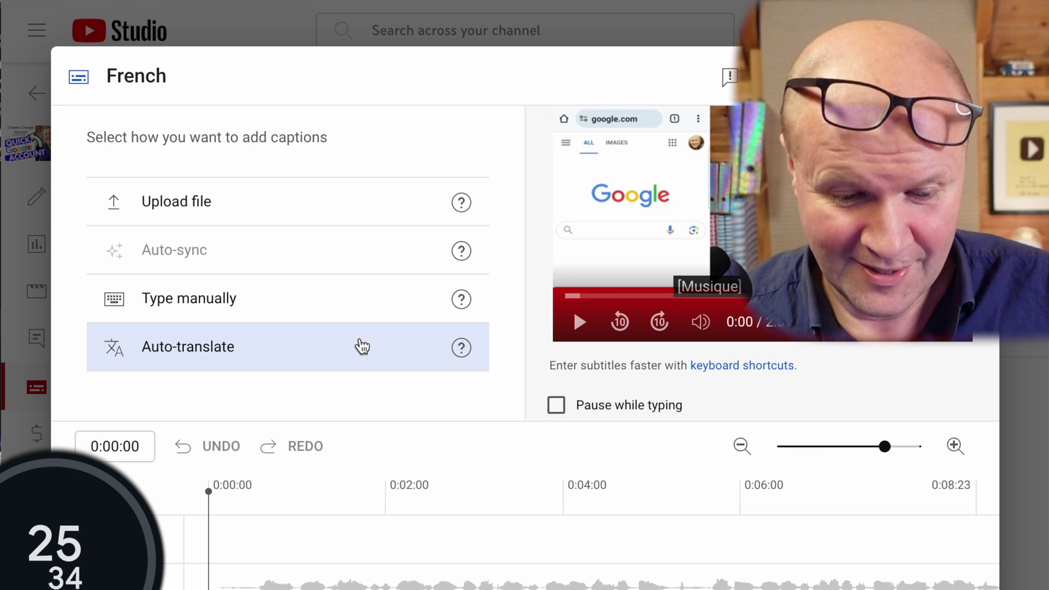
Auto-translate the English captions into French and review the generated French lines.
click(361, 344)
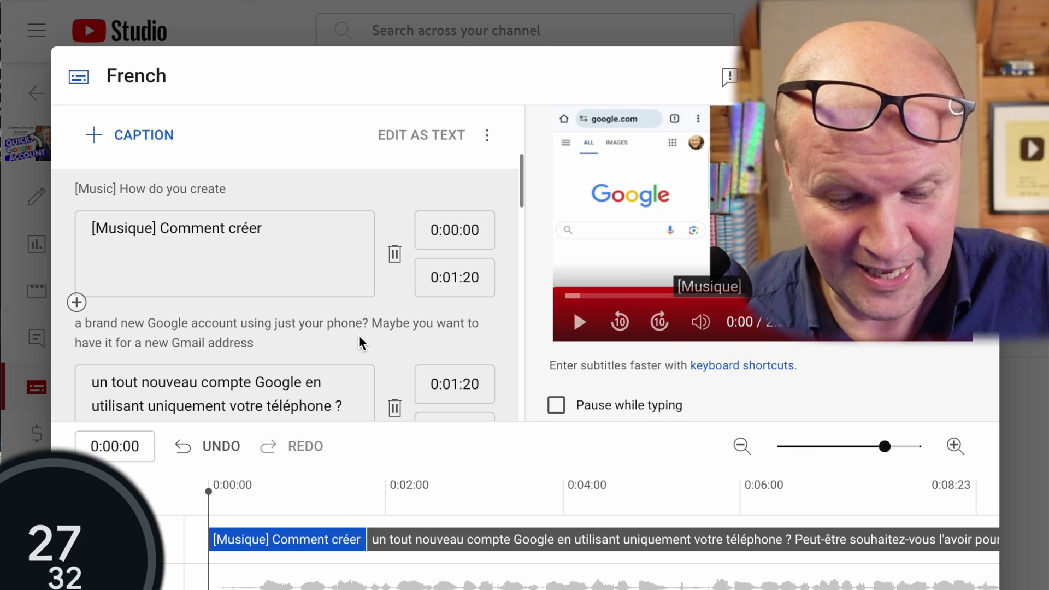
scroll(358, 336, down, 8)
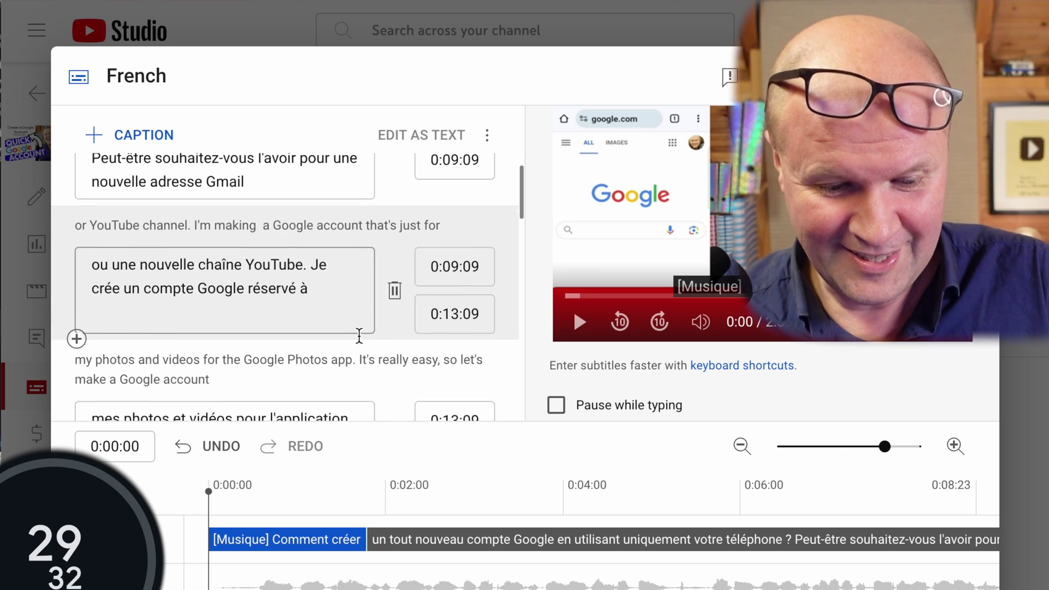
scroll(359, 335, down, 6)
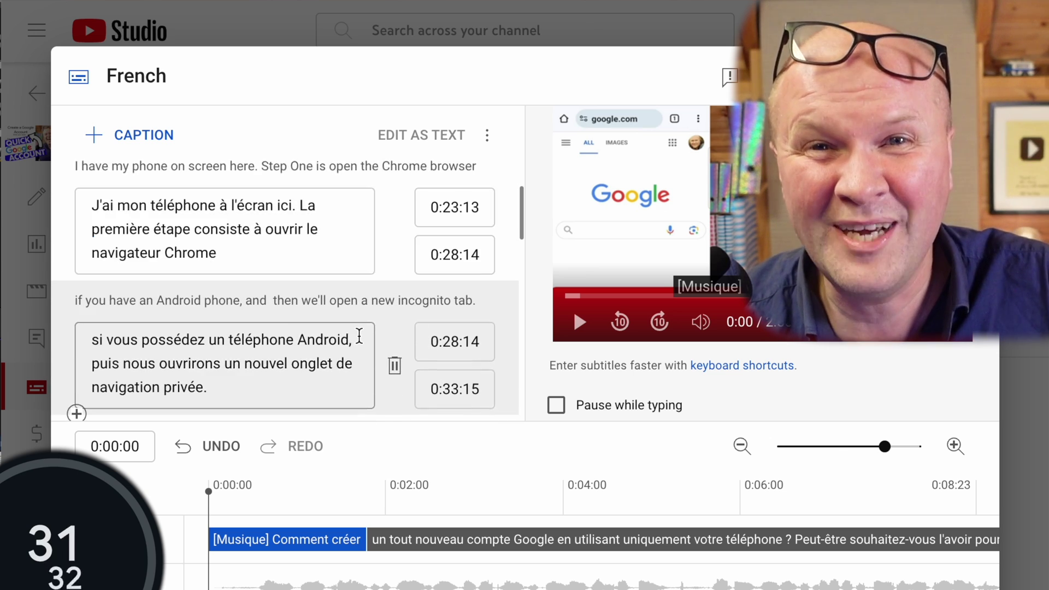
scroll(359, 336, down, 6)
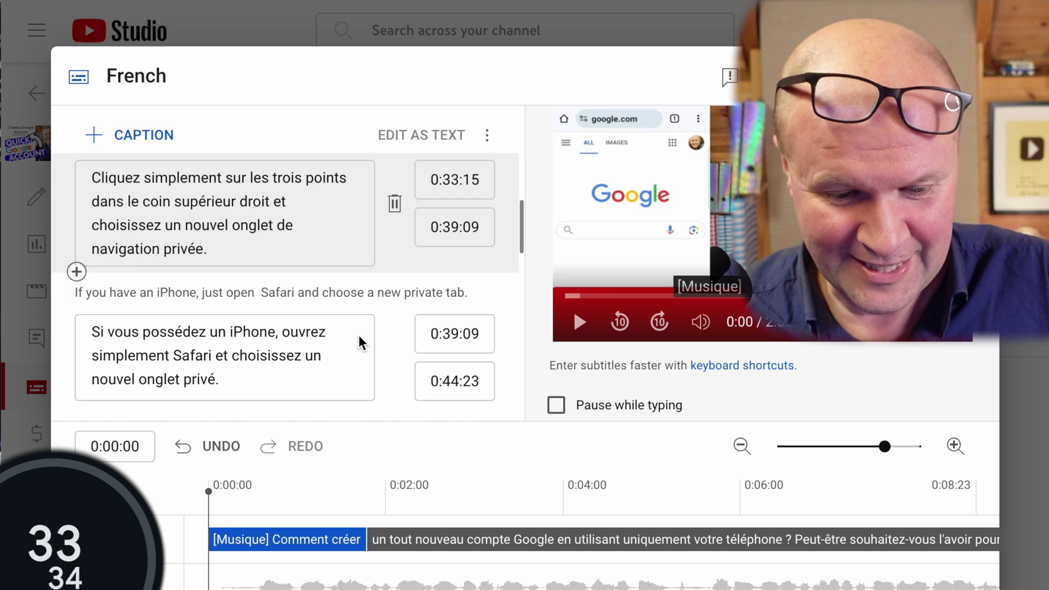
scroll(359, 335, down, 2)
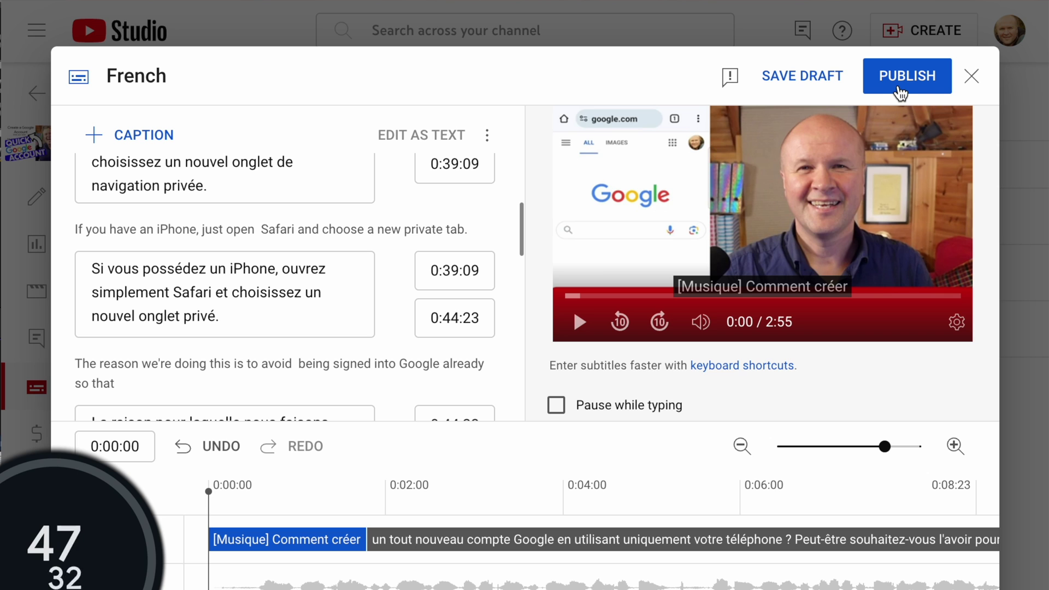
Publish the French subtitles, start the French title and description, and select the English title.
click(900, 89)
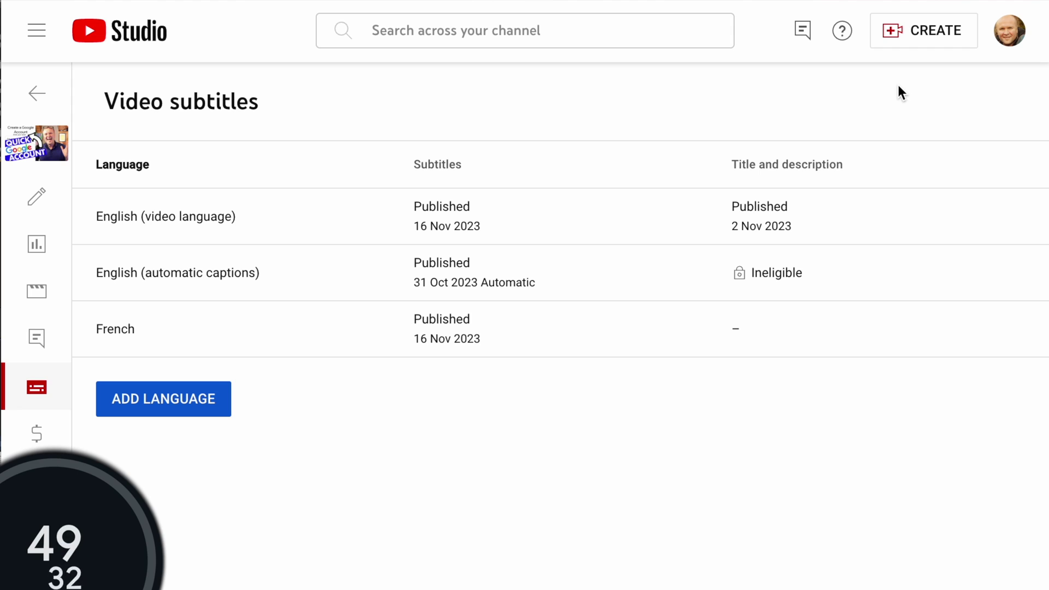
mouse_move(750, 341)
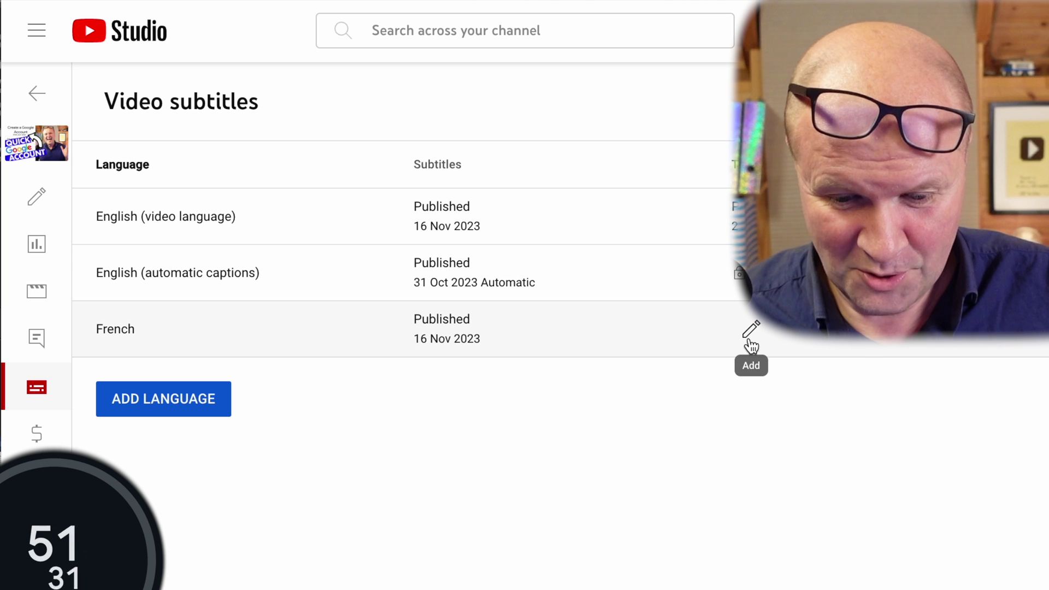
click(750, 340)
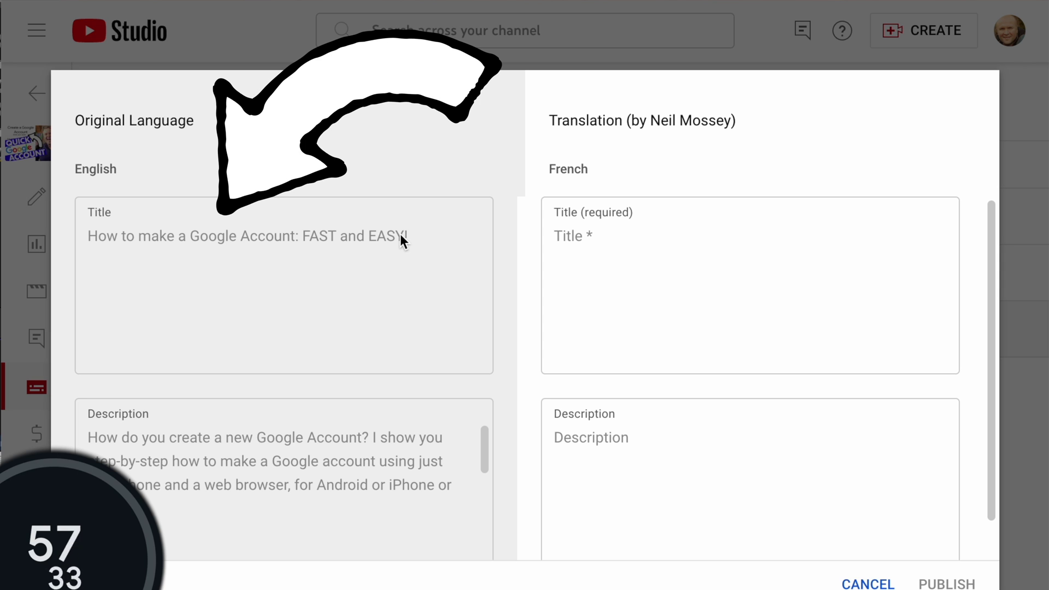
triple_click(401, 236)
key(ctrl+c)
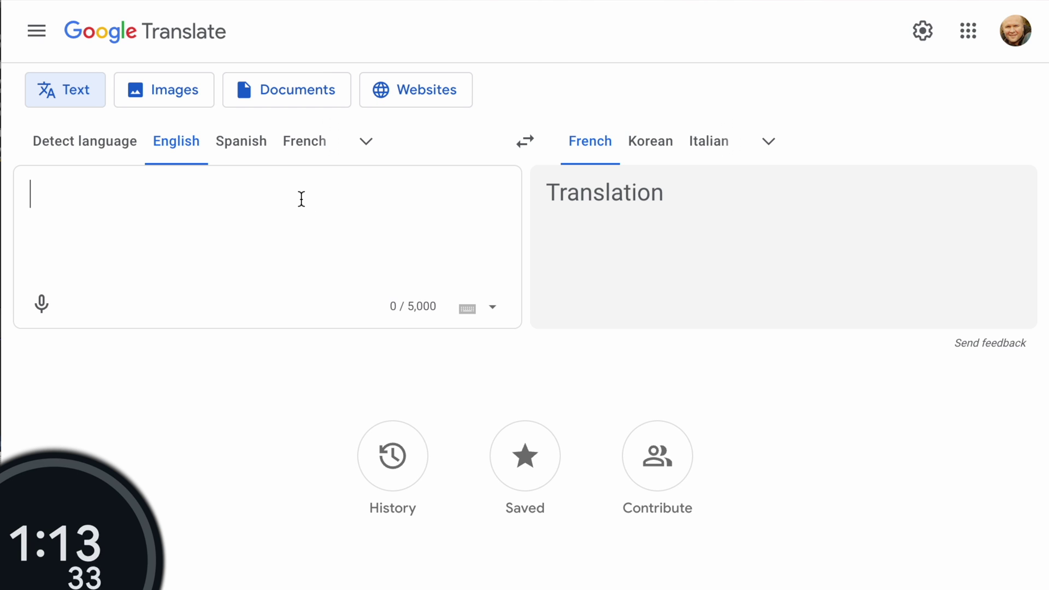
Put the English title and full description into Google Translate and copy the French translation.
key(ctrl+v)
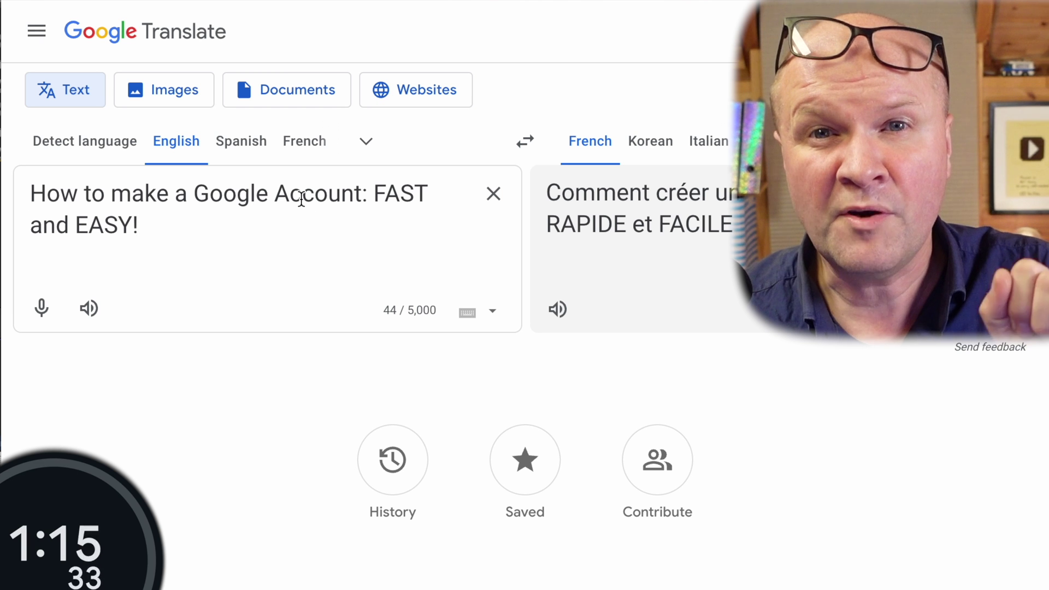
key(Return)
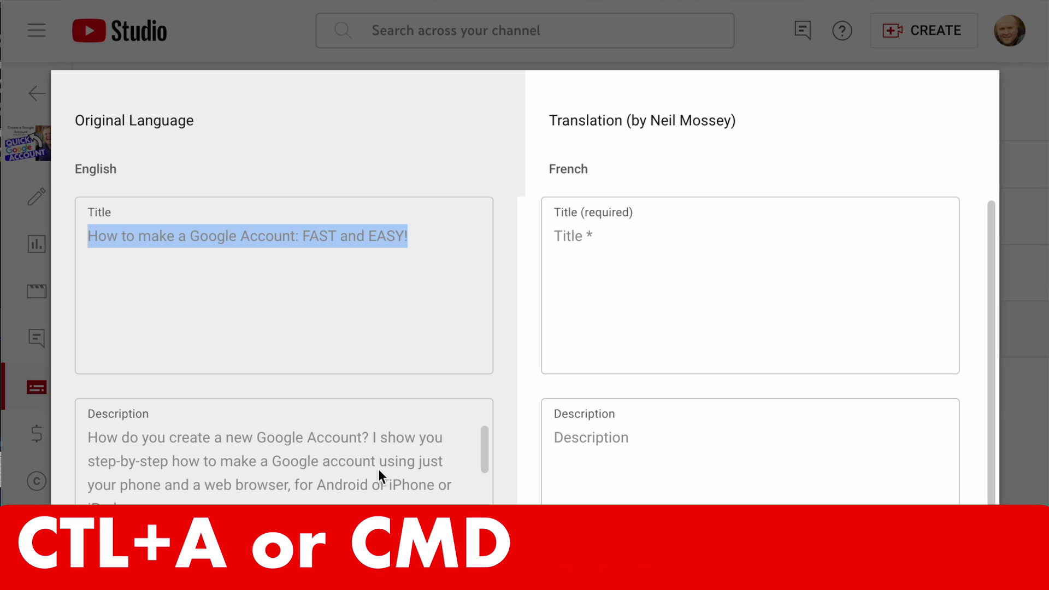
click(378, 469)
scroll(378, 469, down, 4)
triple_click(302, 477)
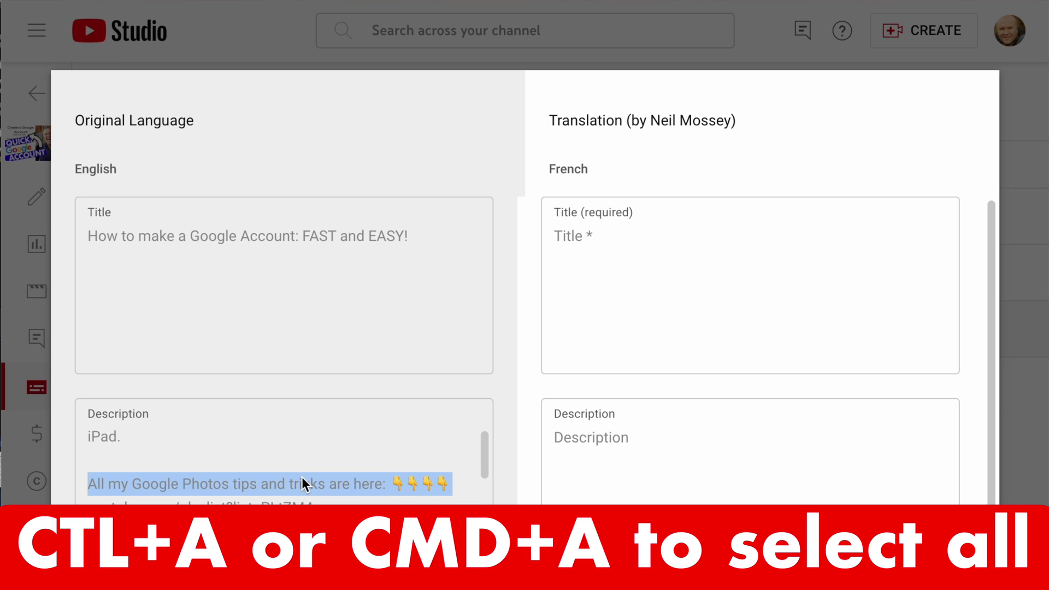
key(ctrl+a)
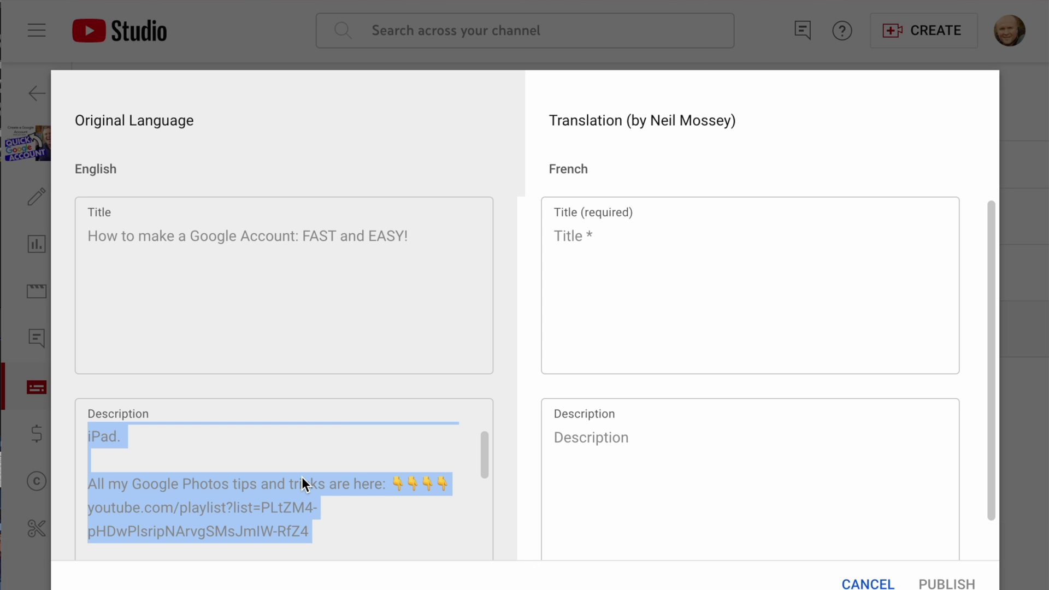
click(606, 464)
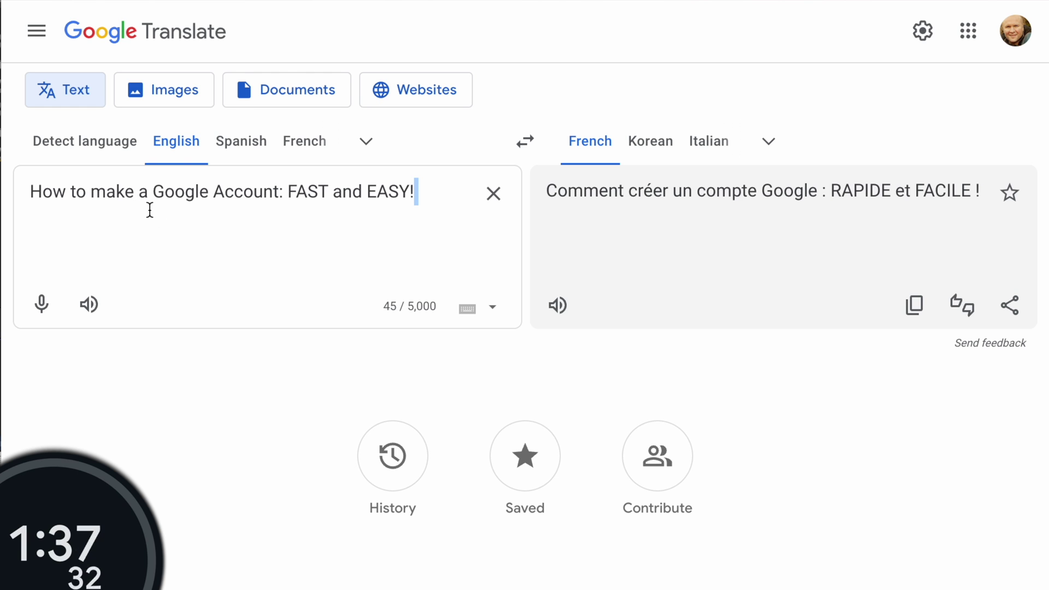
key(ctrl+v)
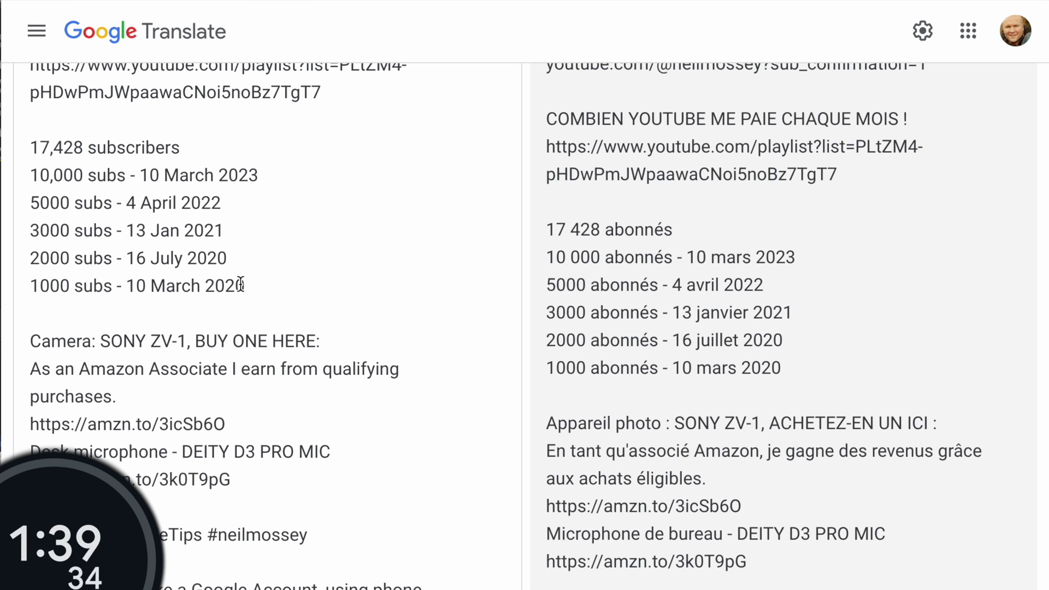
scroll(241, 283, down, 8)
scroll(240, 283, up, 15)
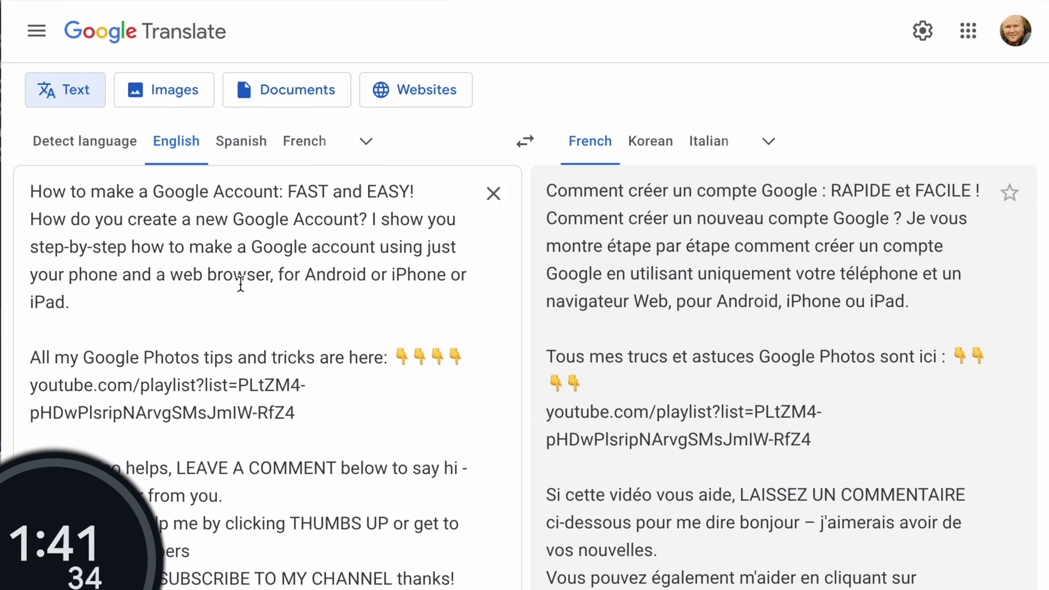
scroll(620, 284, down, 10)
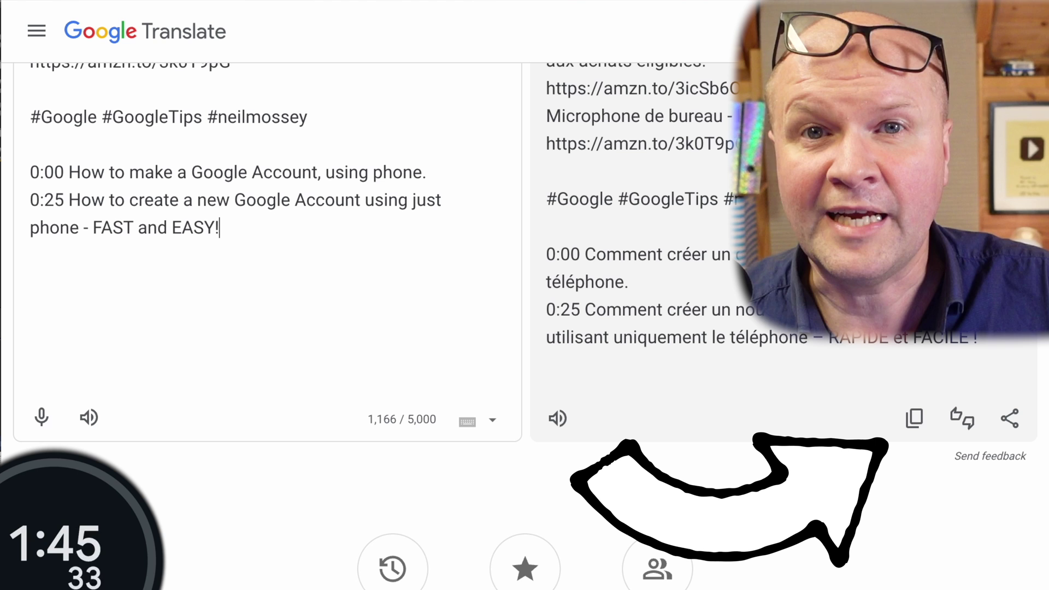
click(913, 431)
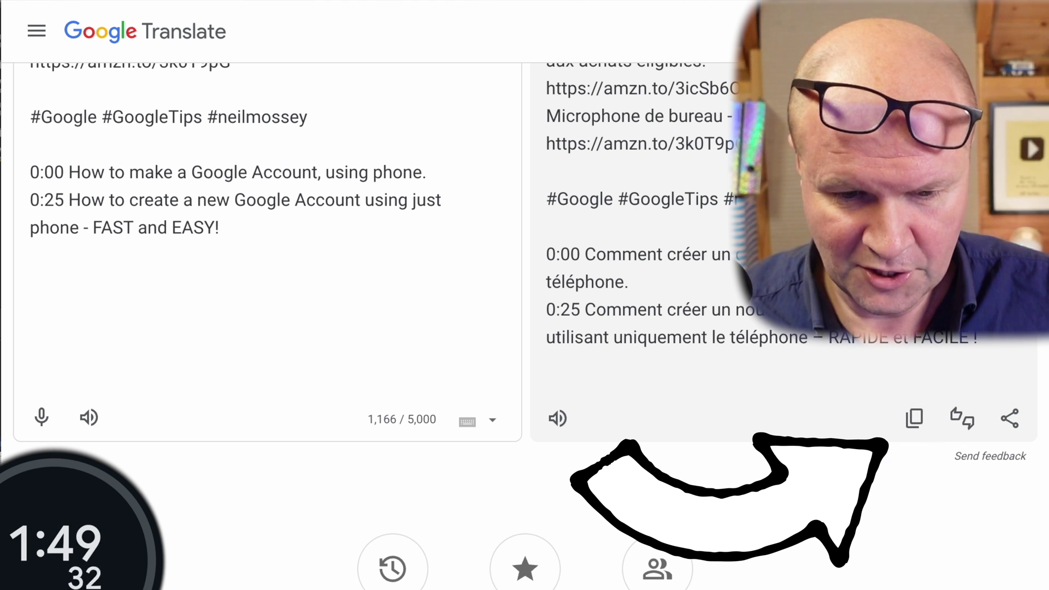
Paste the French translation into the description, move its first line into the title, and publish.
key(alt+Tab)
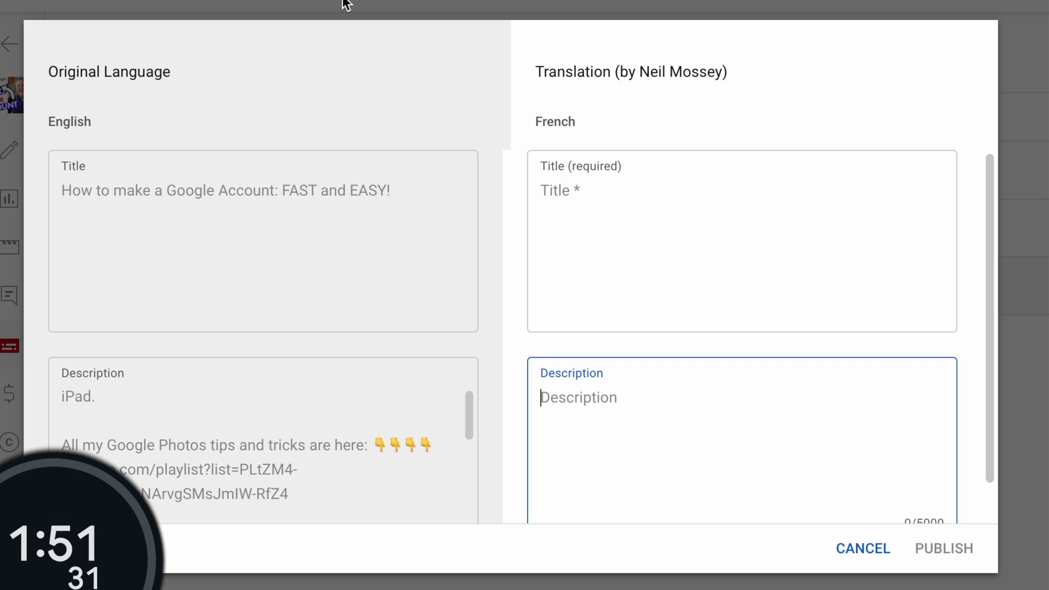
click(596, 404)
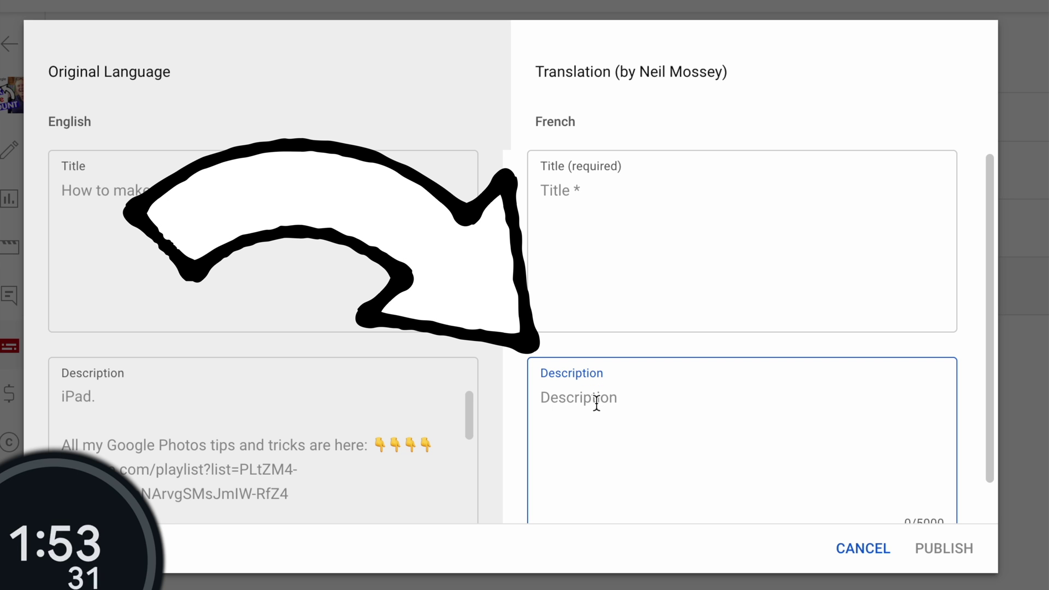
key(ctrl+v)
scroll(597, 404, up, 10)
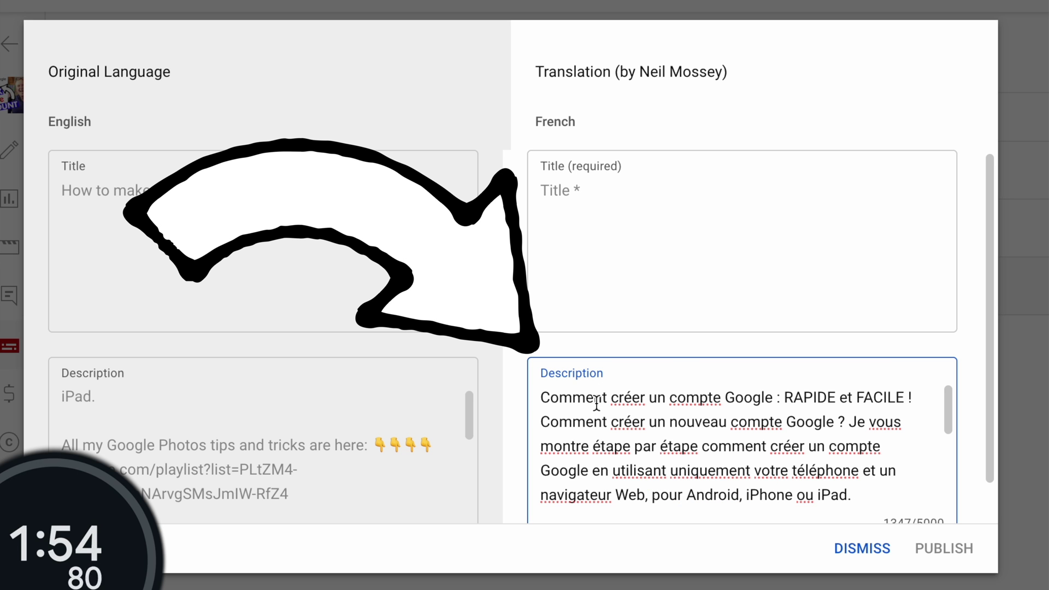
triple_click(635, 389)
key(BackSpace)
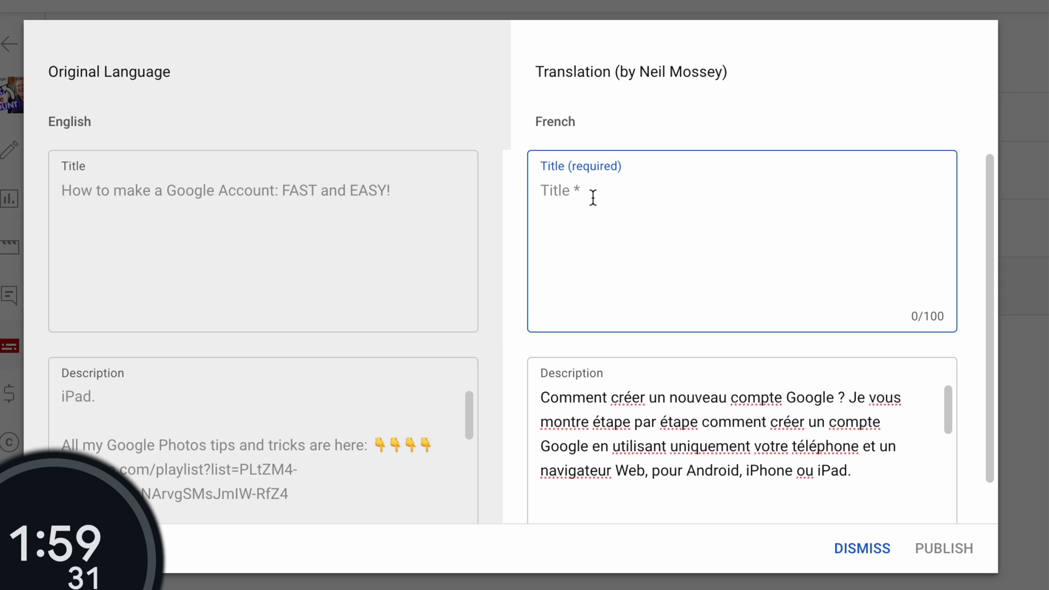
key(ctrl+v)
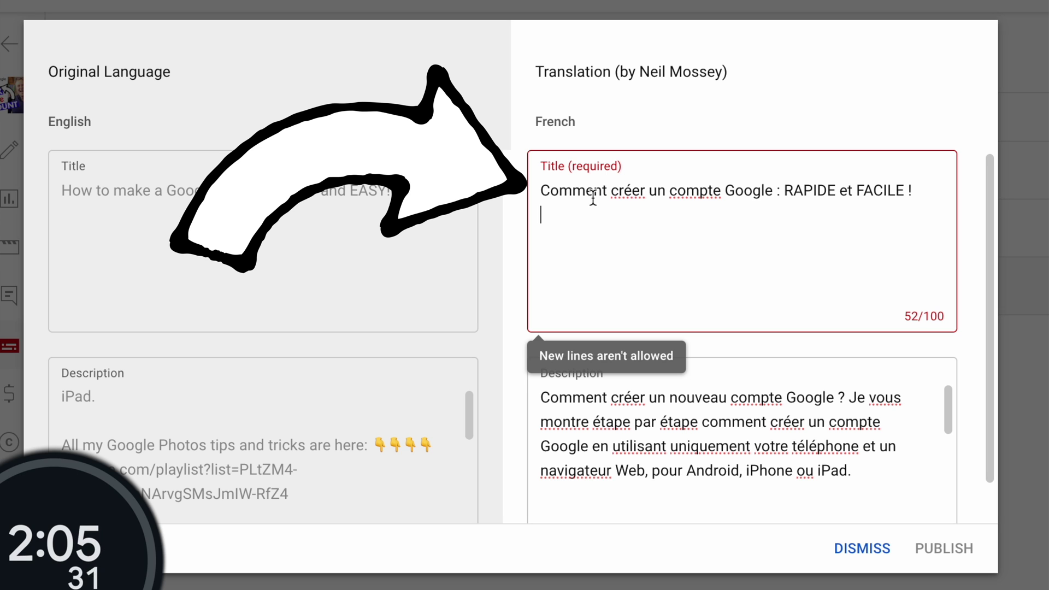
key(BackSpace)
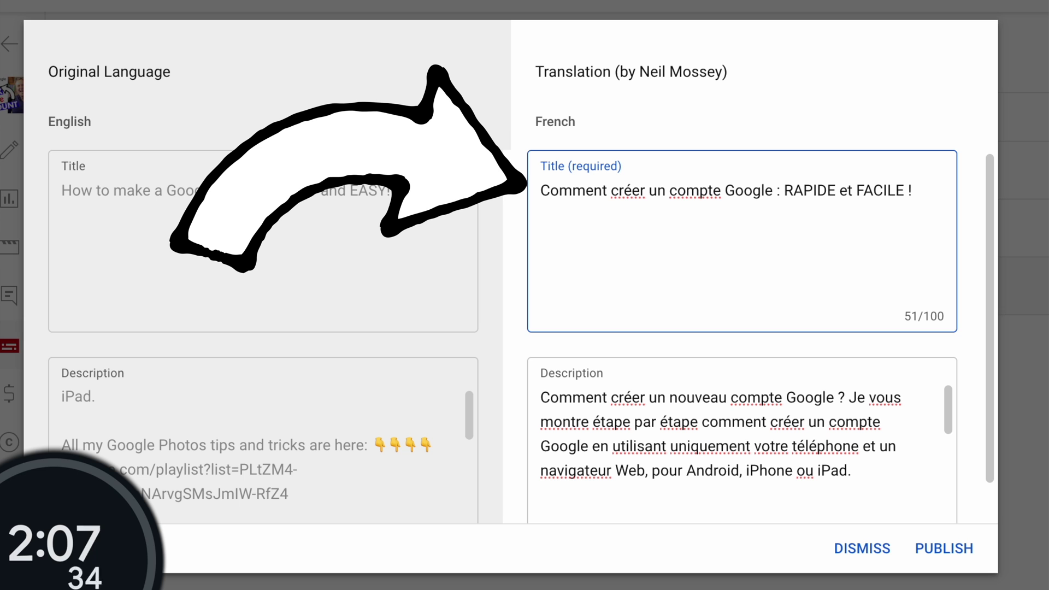
click(936, 552)
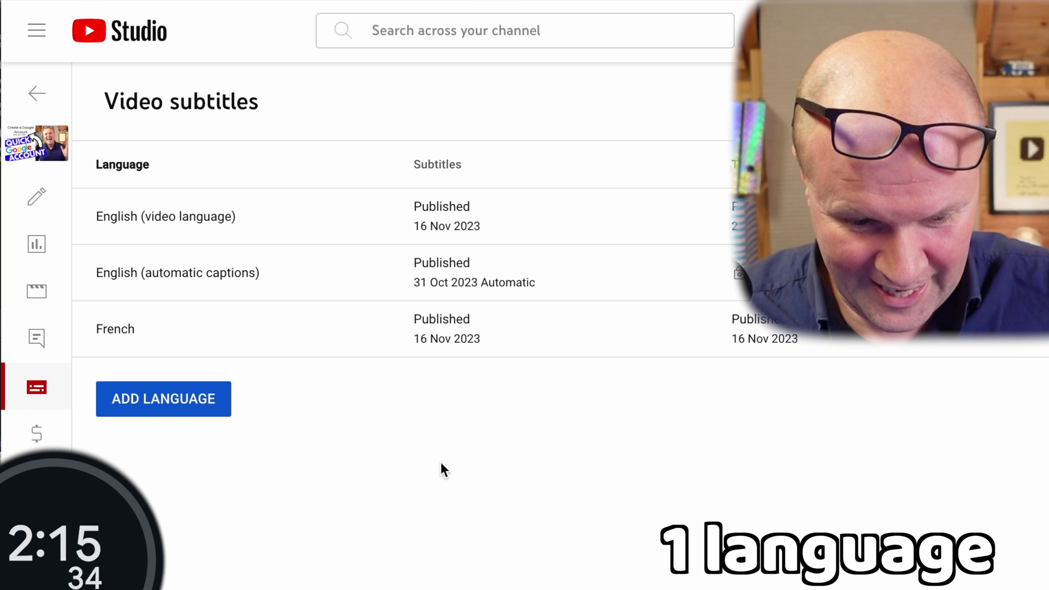
Add German as a language and publish its subtitles auto-translated from English.
click(206, 402)
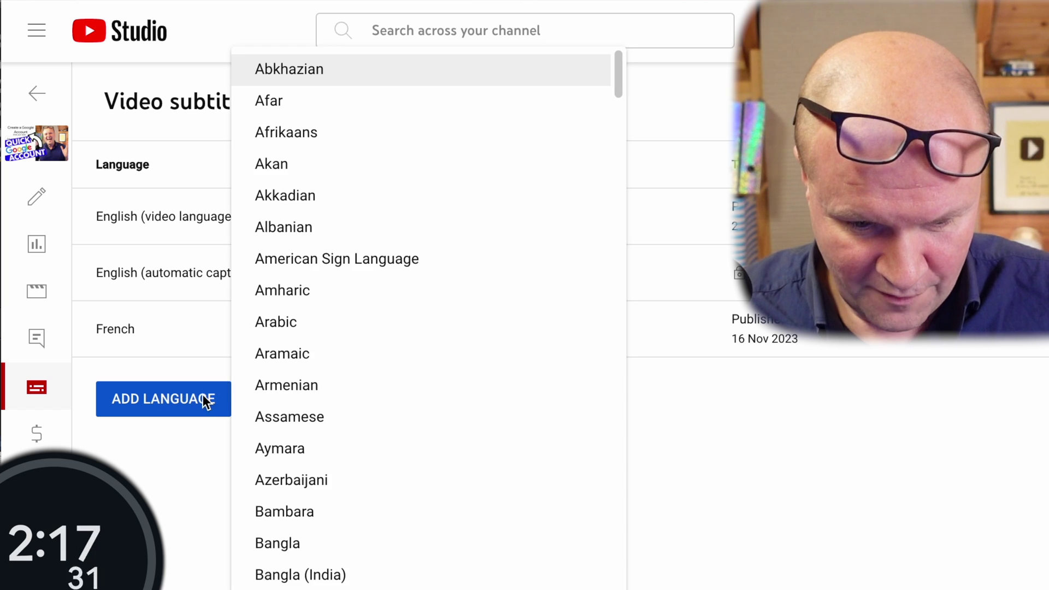
scroll(421, 379, down, 15)
scroll(425, 381, down, 16)
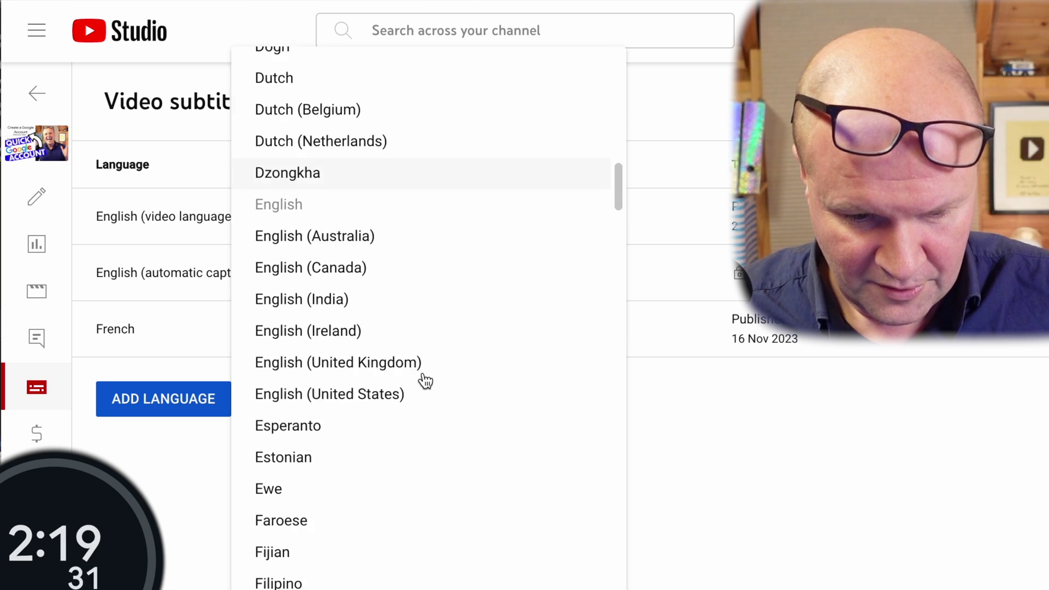
scroll(426, 381, down, 2)
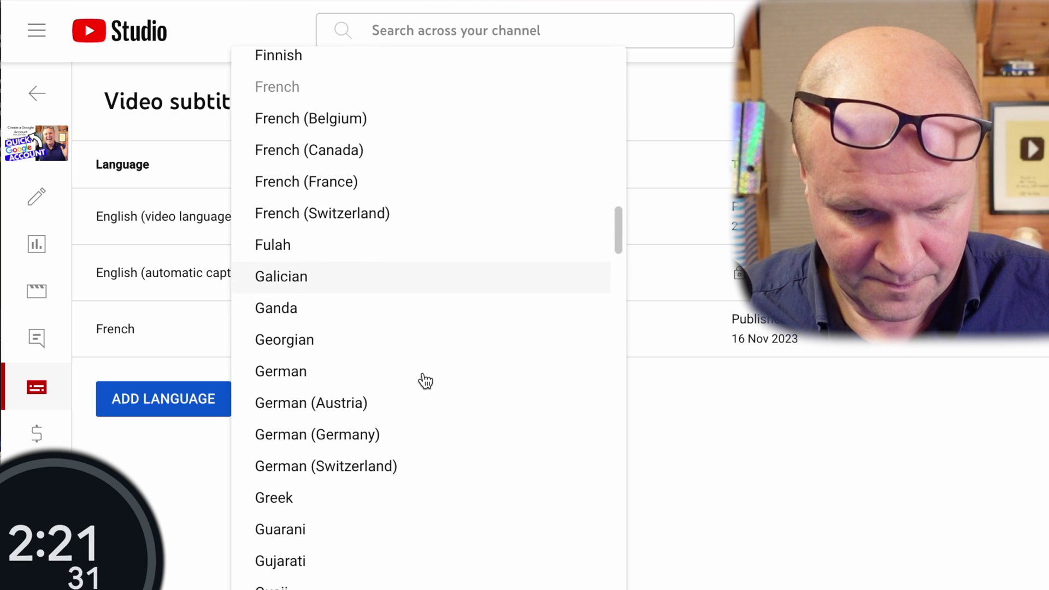
click(415, 371)
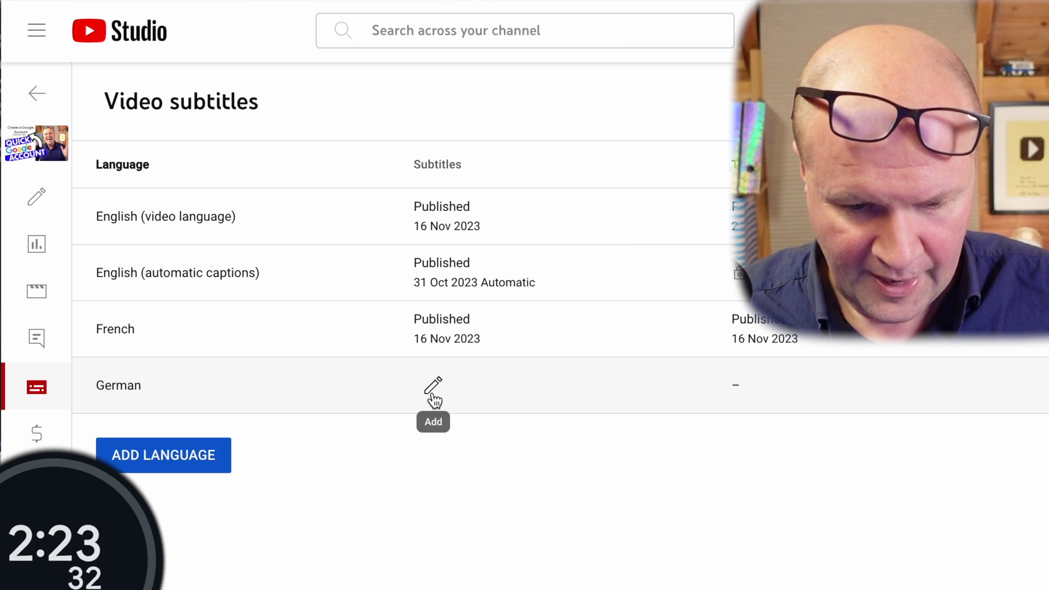
click(434, 387)
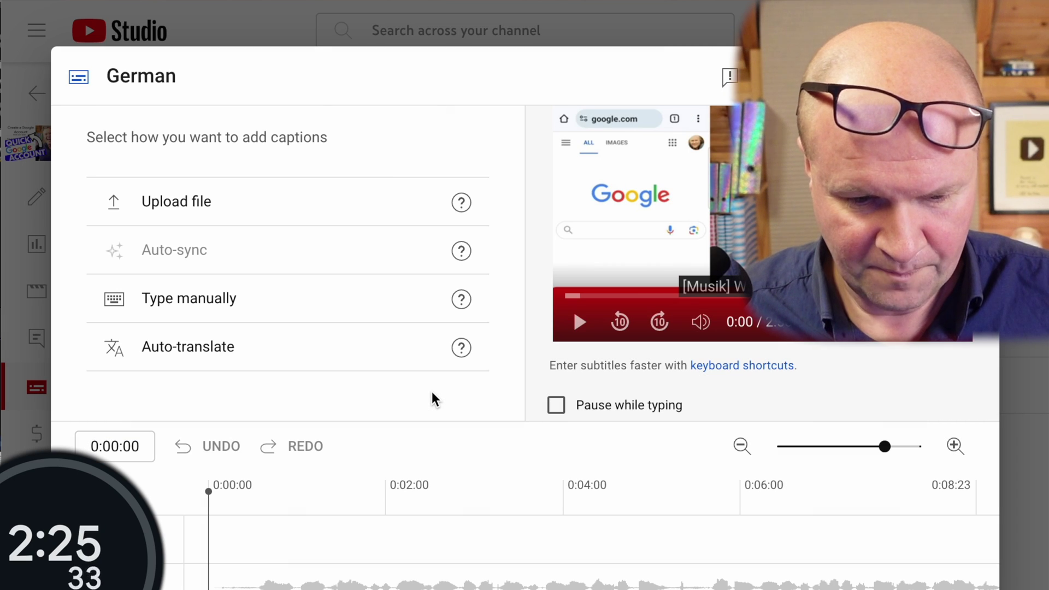
click(300, 350)
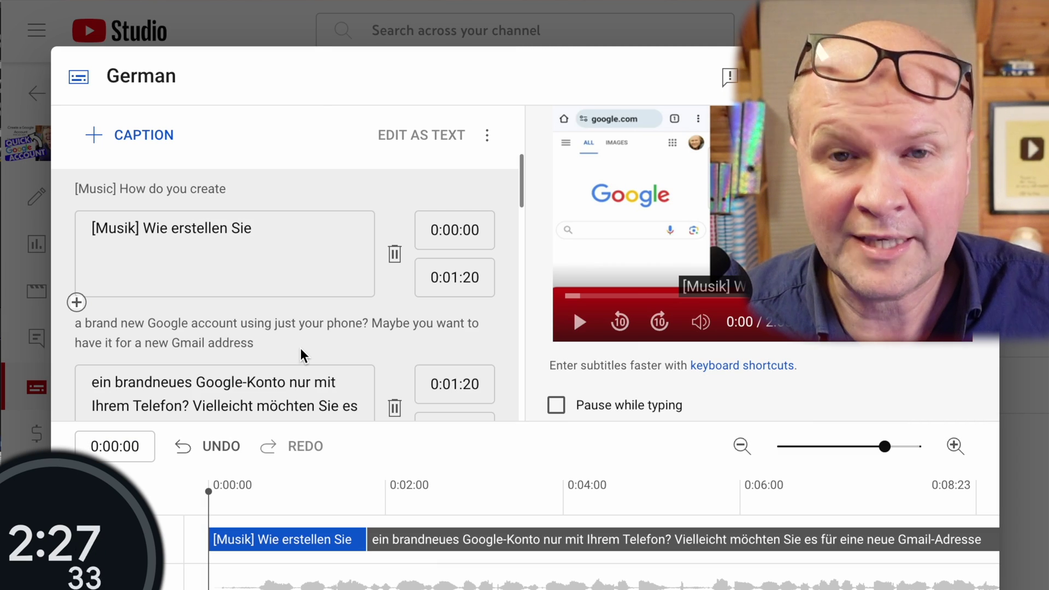
click(906, 73)
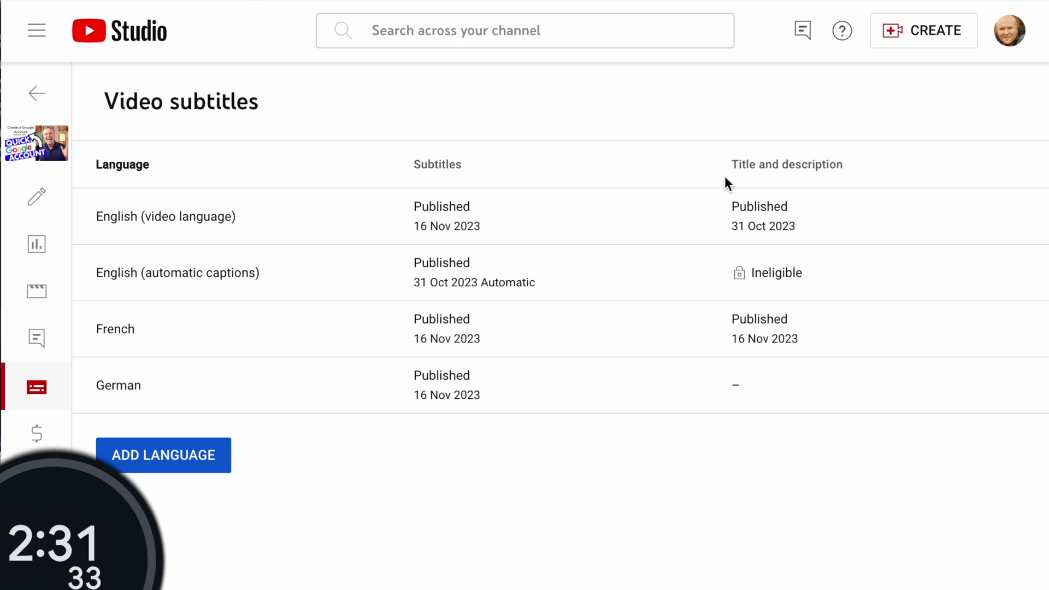
Switch Google Translate's target language to German, searching 'ger', to translate the title and description.
key(ctrl+Tab)
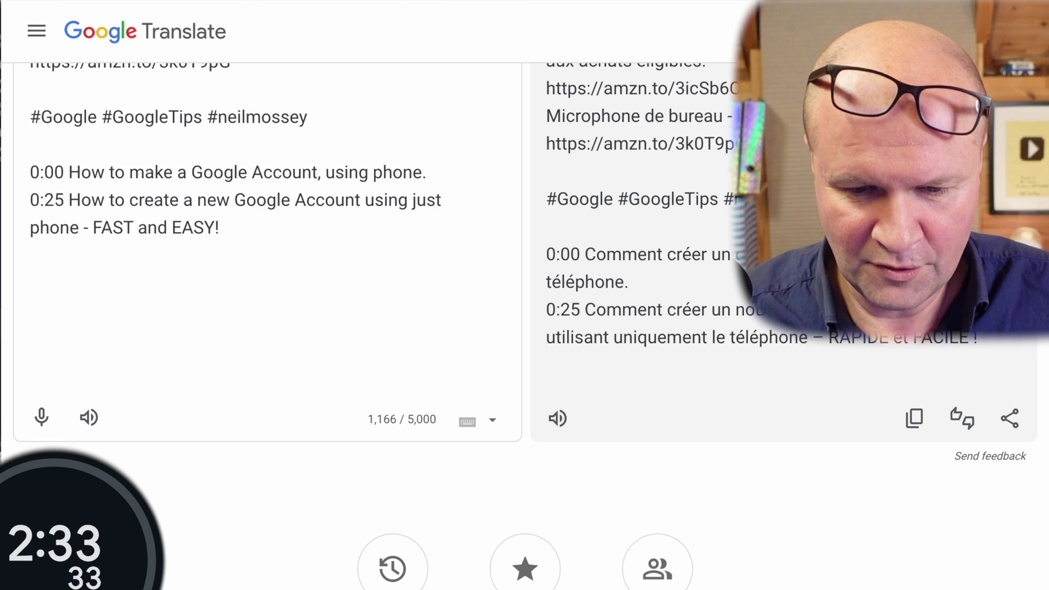
scroll(687, 310, up, 10)
scroll(468, 267, down, 1)
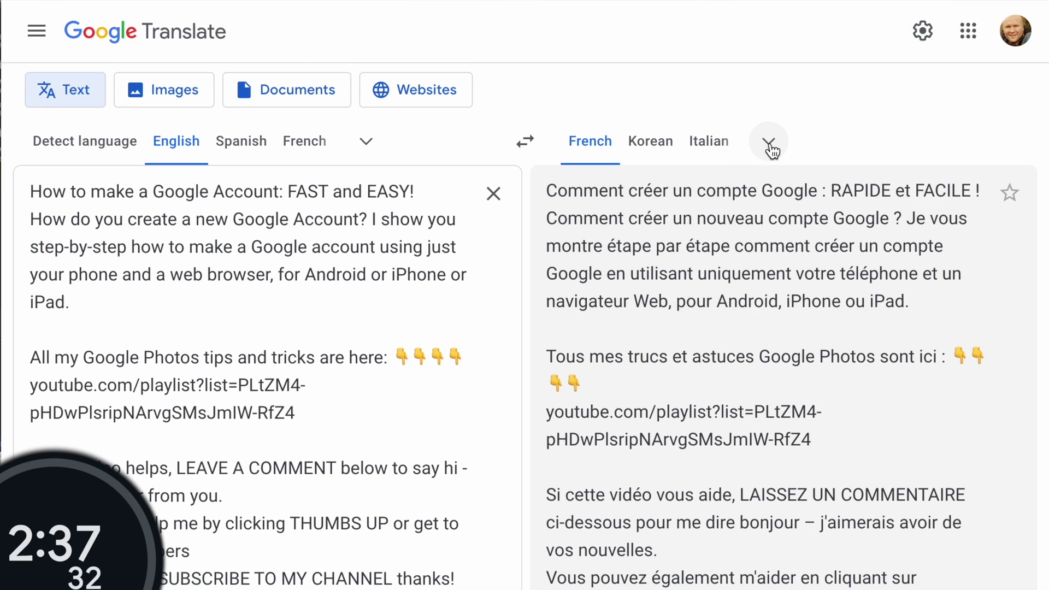
click(770, 143)
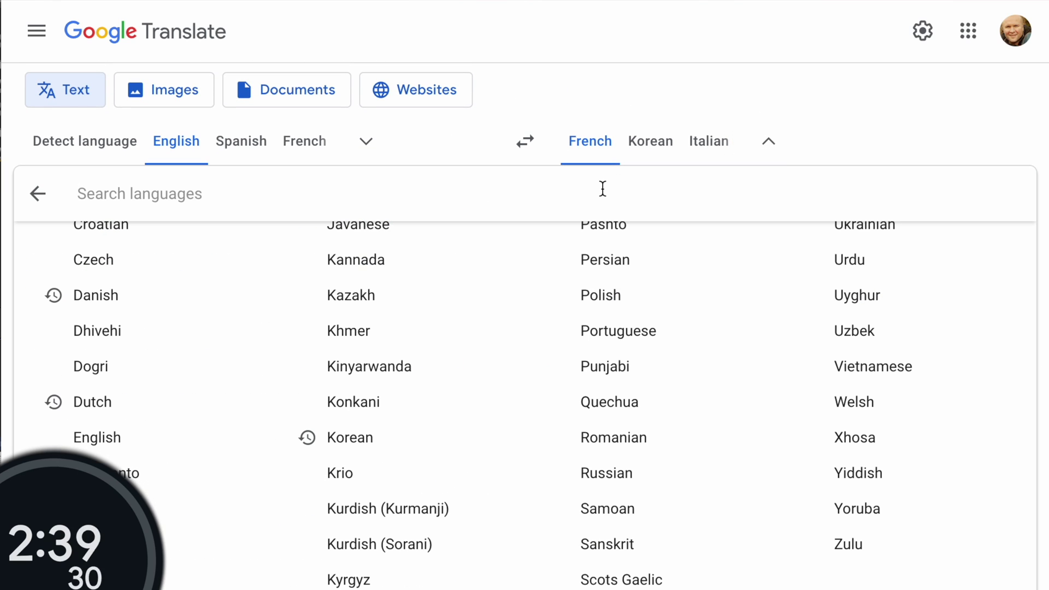
text(german)
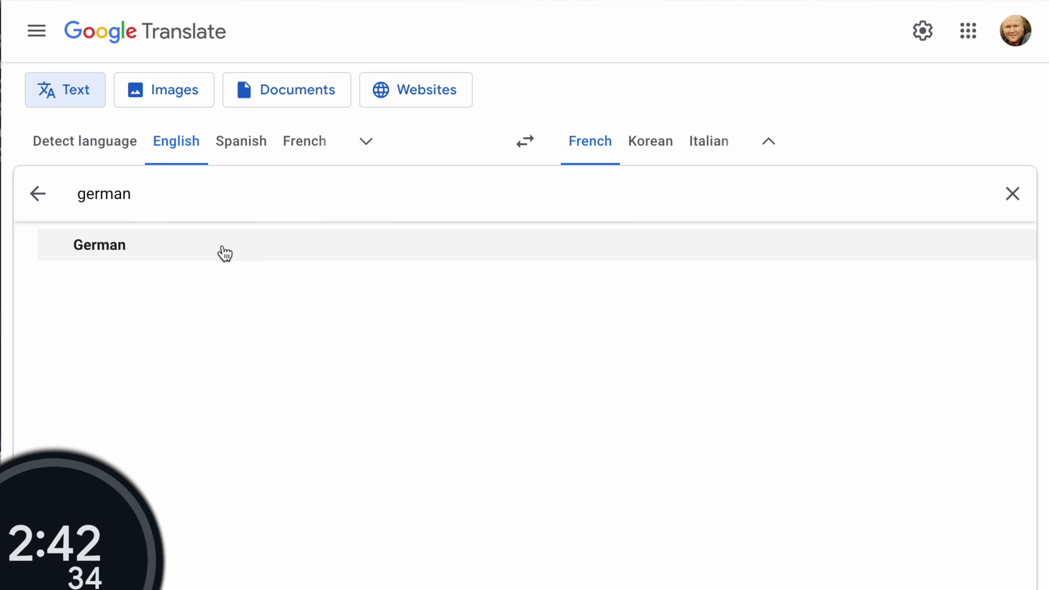
click(223, 250)
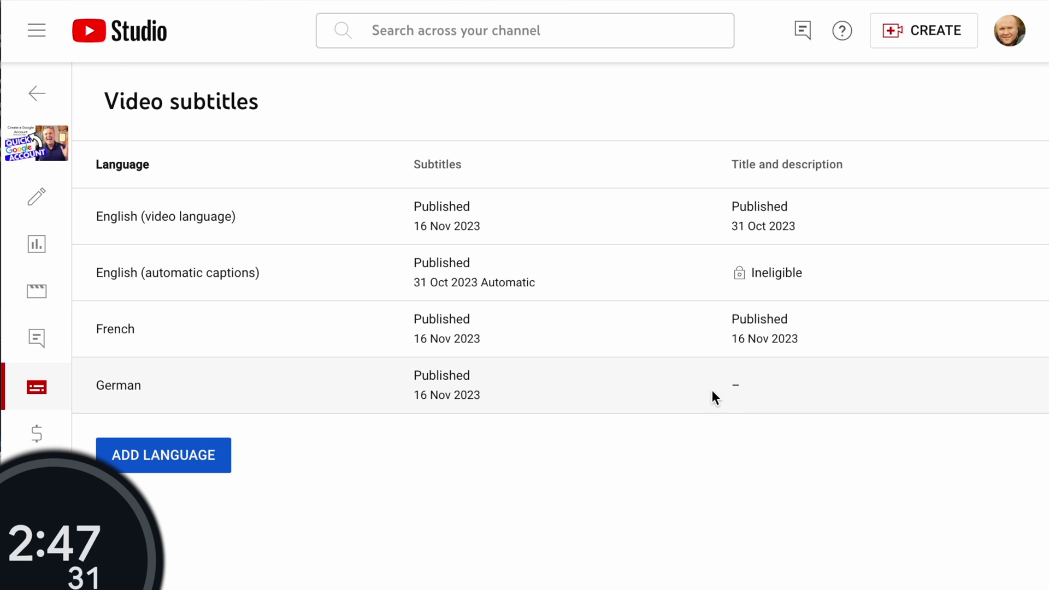
Paste the German translation into the description, remove its title line, and publish.
click(746, 403)
click(690, 432)
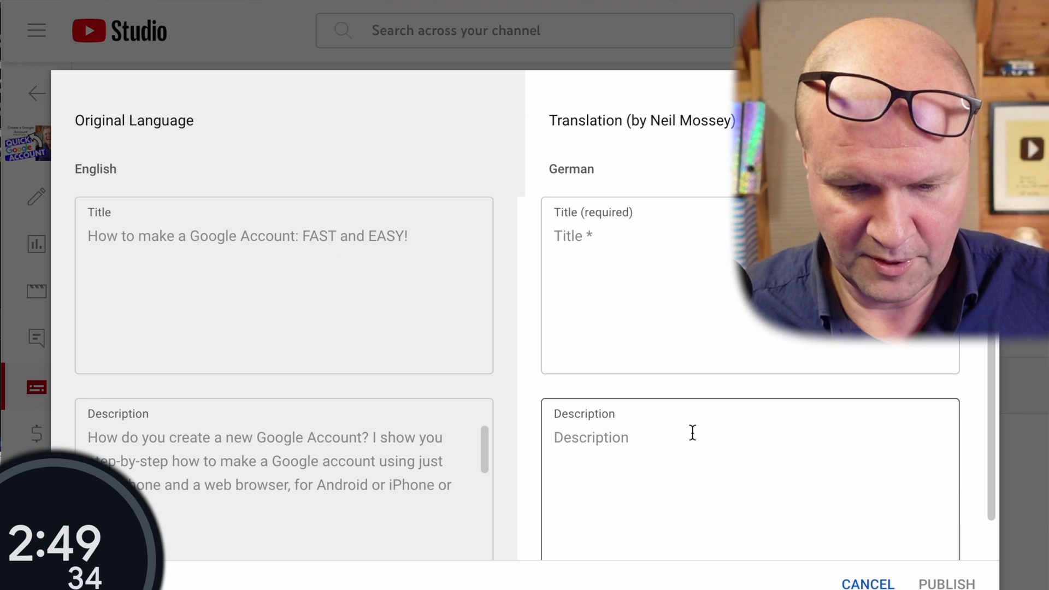
key(ctrl+v)
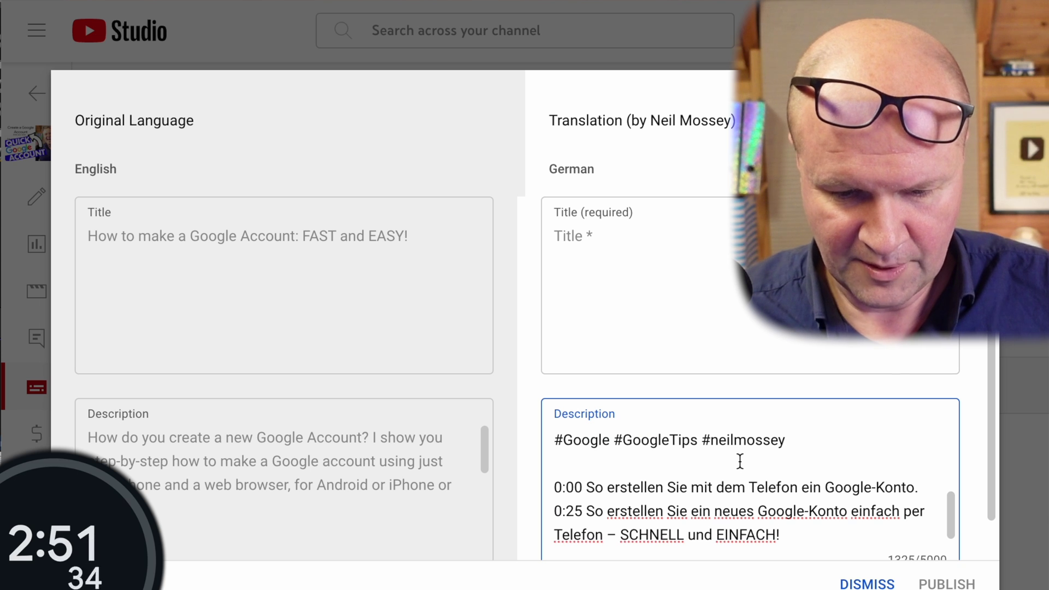
scroll(740, 462, up, 10)
drag(642, 470, 551, 435)
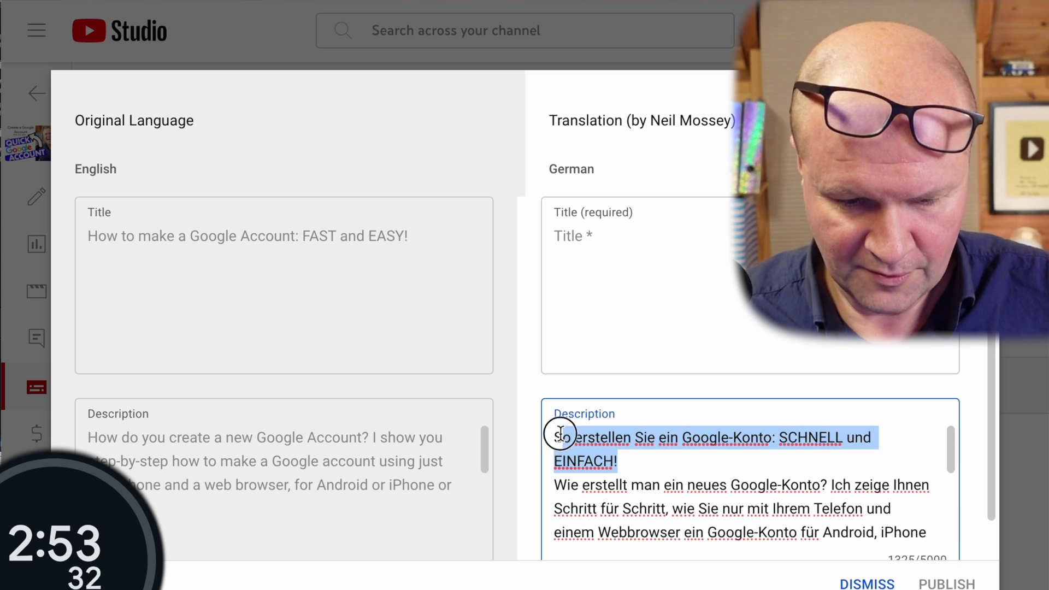
key(BackSpace)
key(BackSpace)
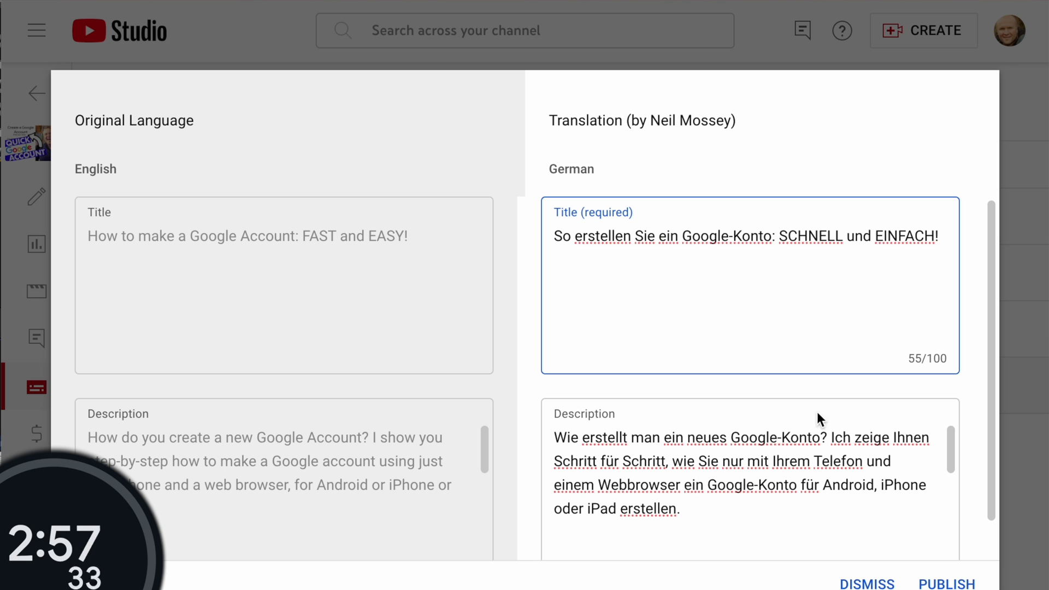
click(949, 584)
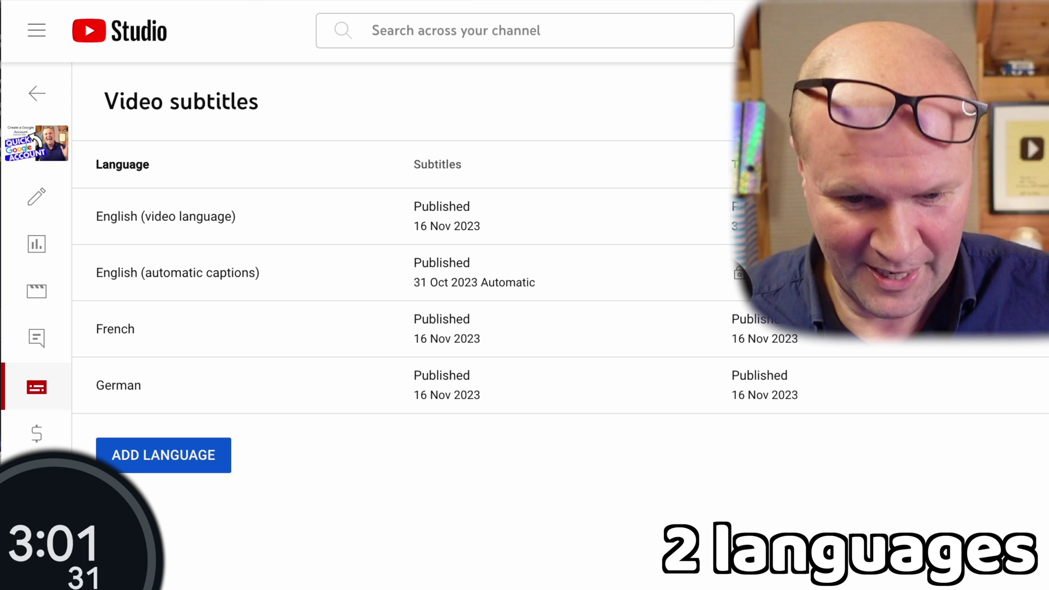
Add Spanish with auto-translated subtitles published, then bring up its empty title and description form.
click(199, 457)
scroll(469, 414, down, 15)
scroll(470, 415, up, 1)
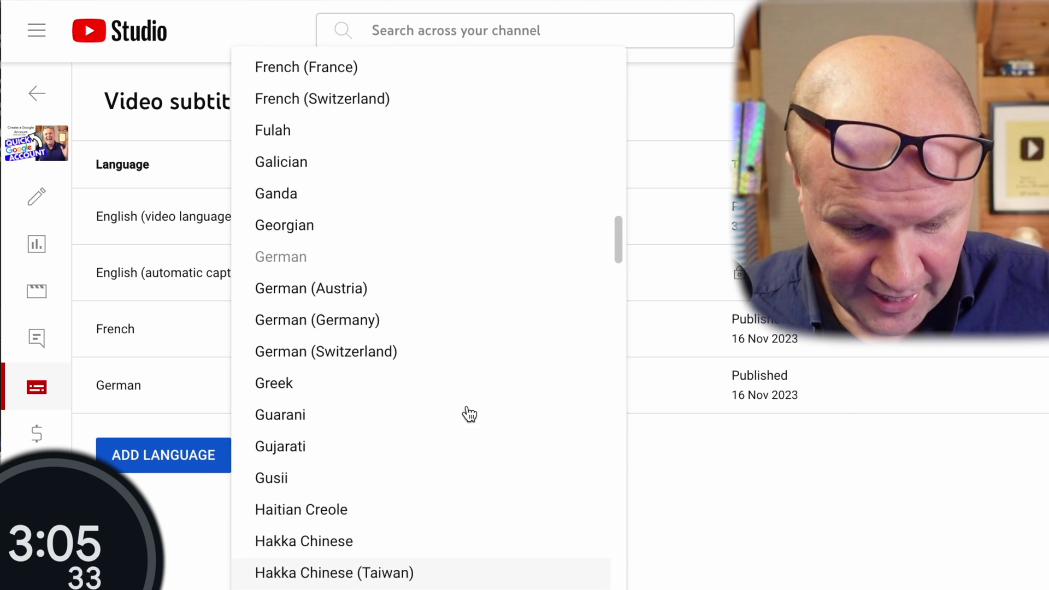
key(s)
key(p)
click(351, 341)
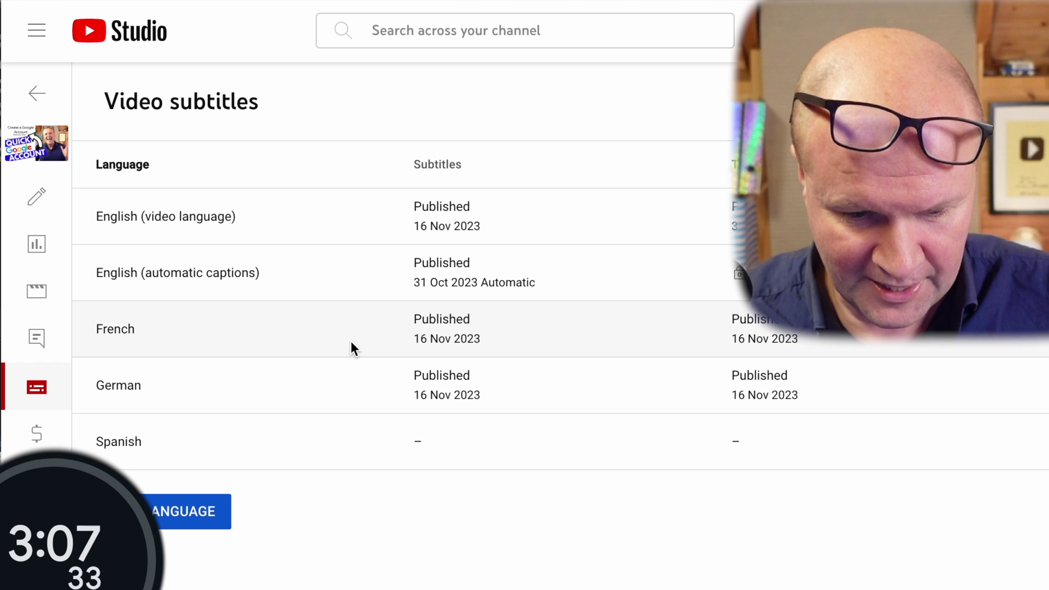
click(432, 446)
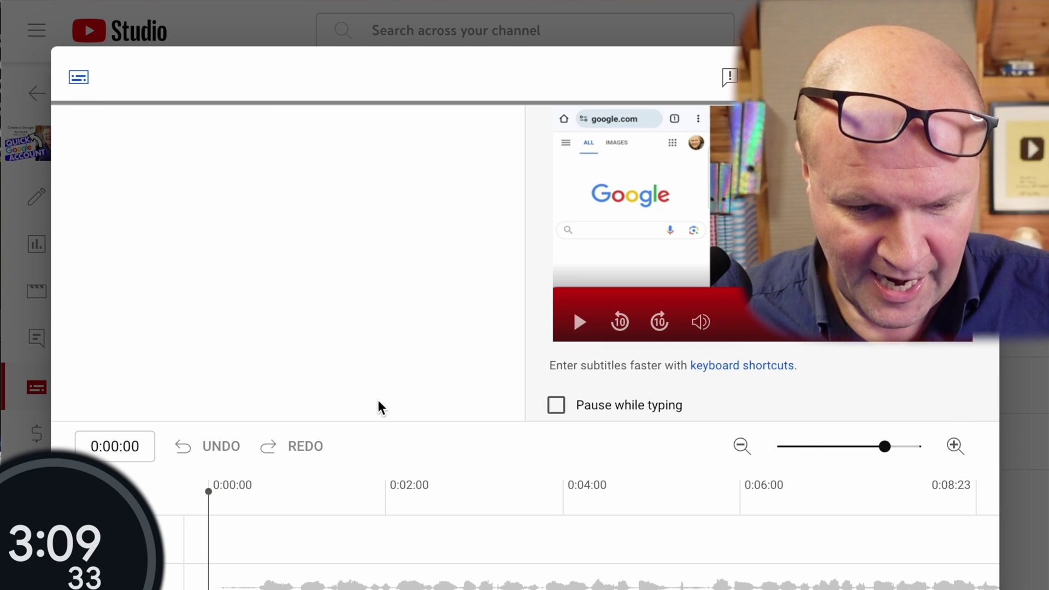
click(286, 358)
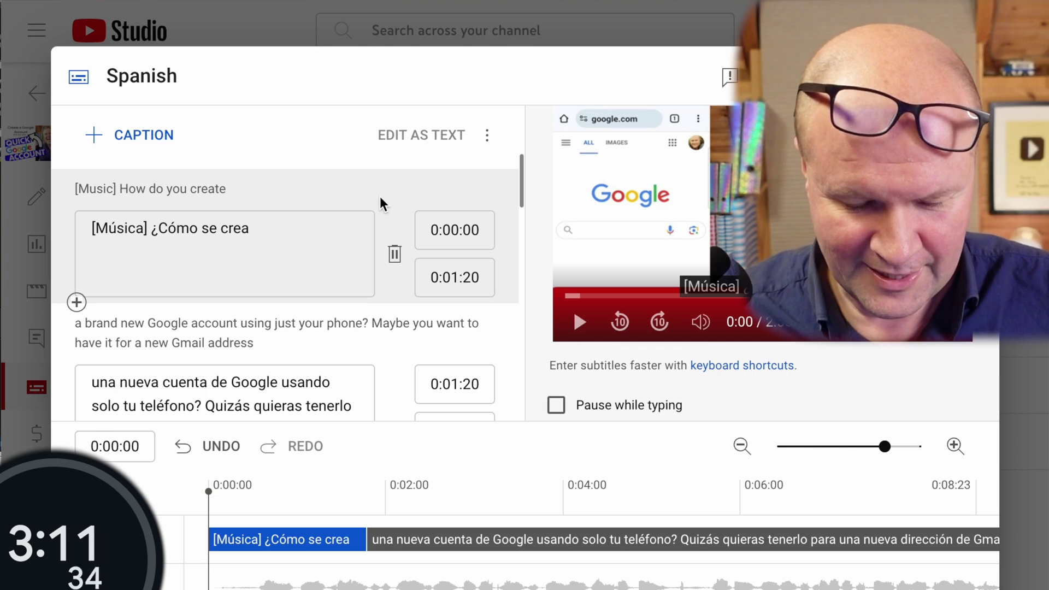
click(893, 87)
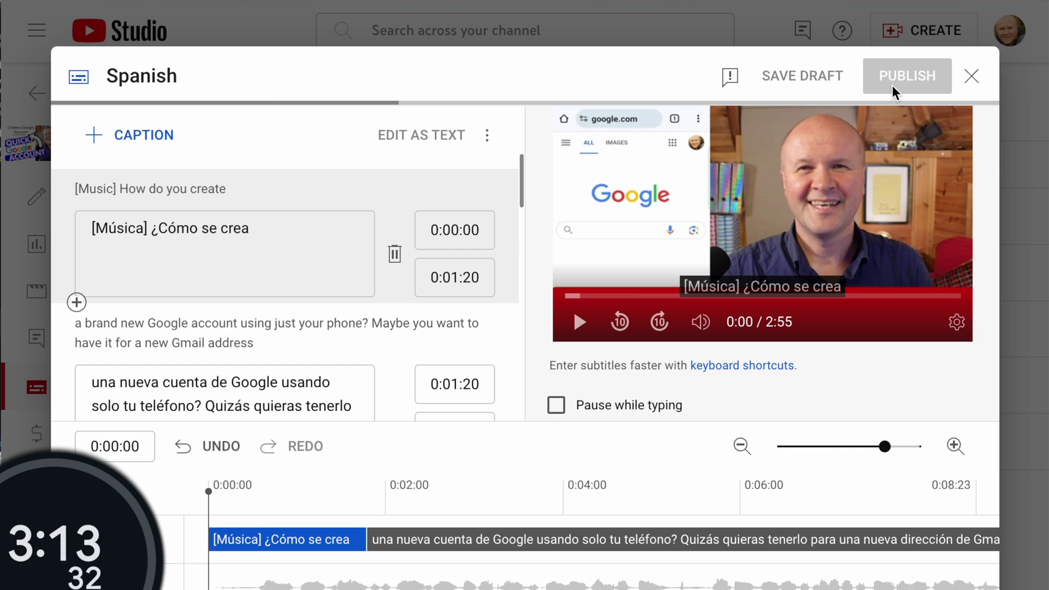
click(756, 450)
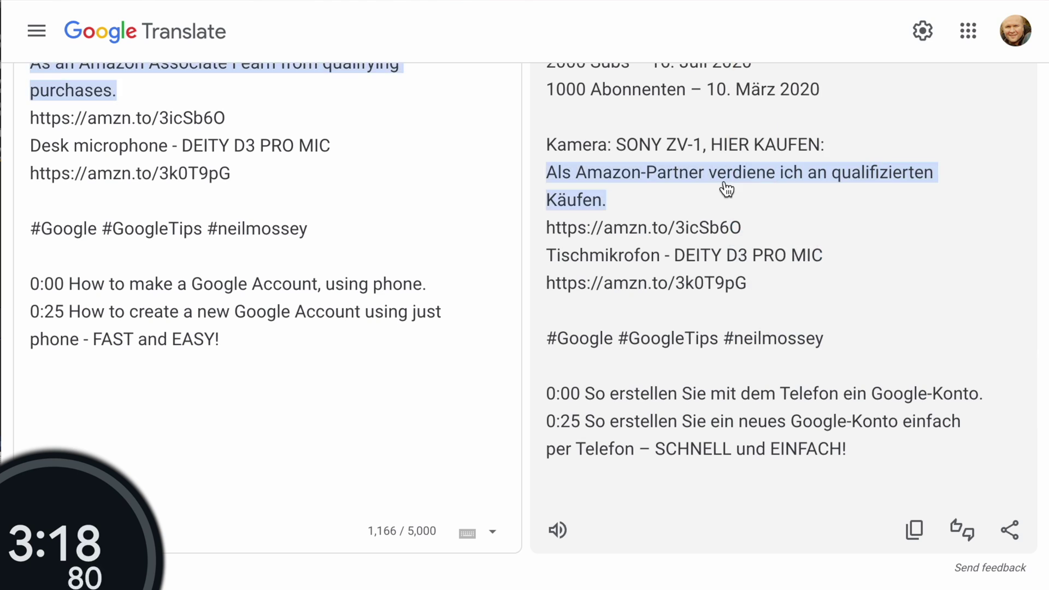
Set Google Translate's target language to Spanish, searching 'sp'.
scroll(727, 189, up, 10)
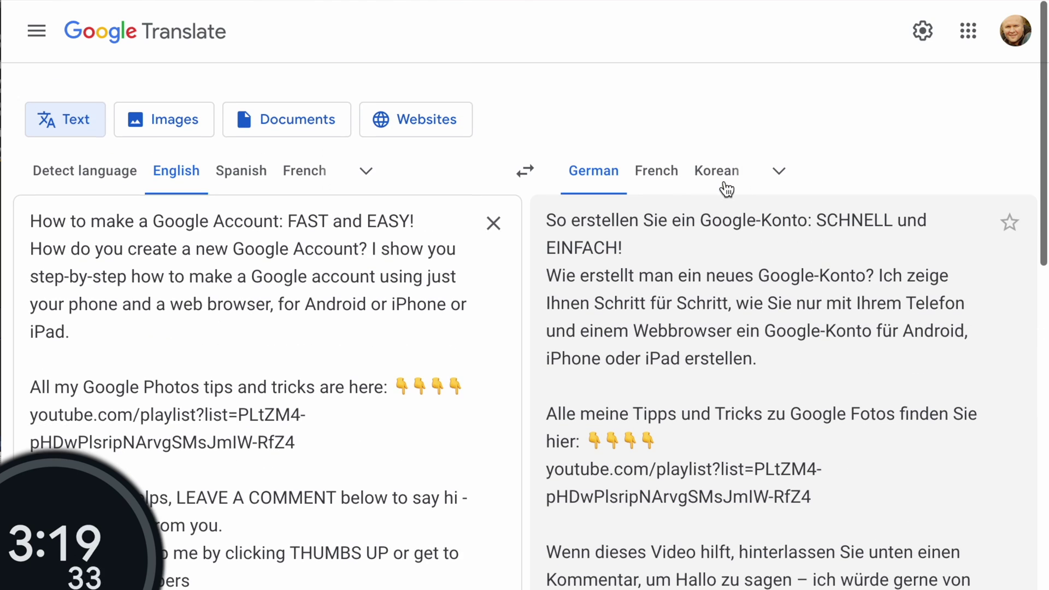
click(774, 154)
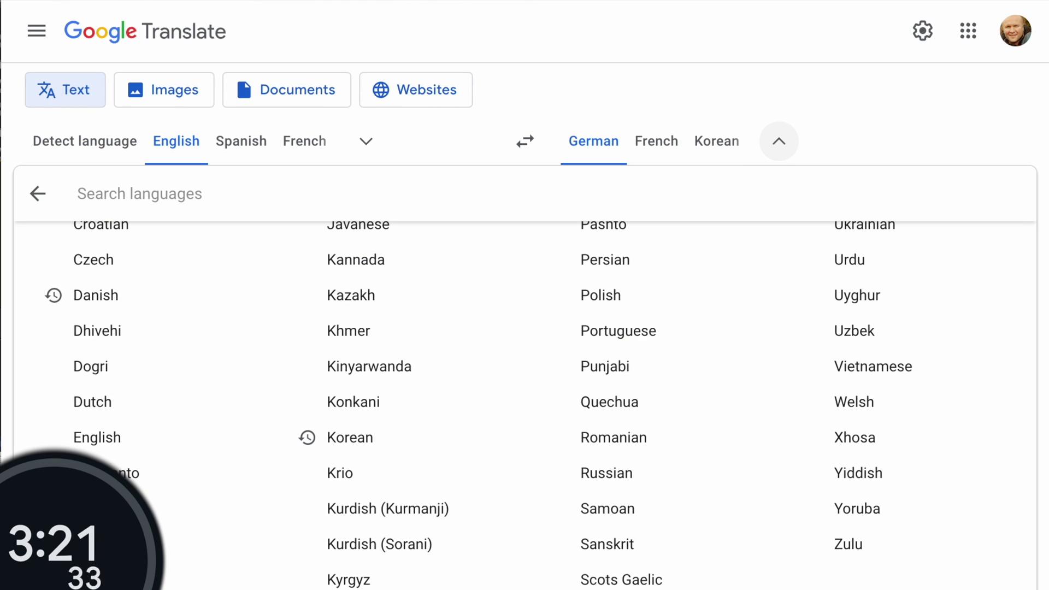
text(span)
click(104, 249)
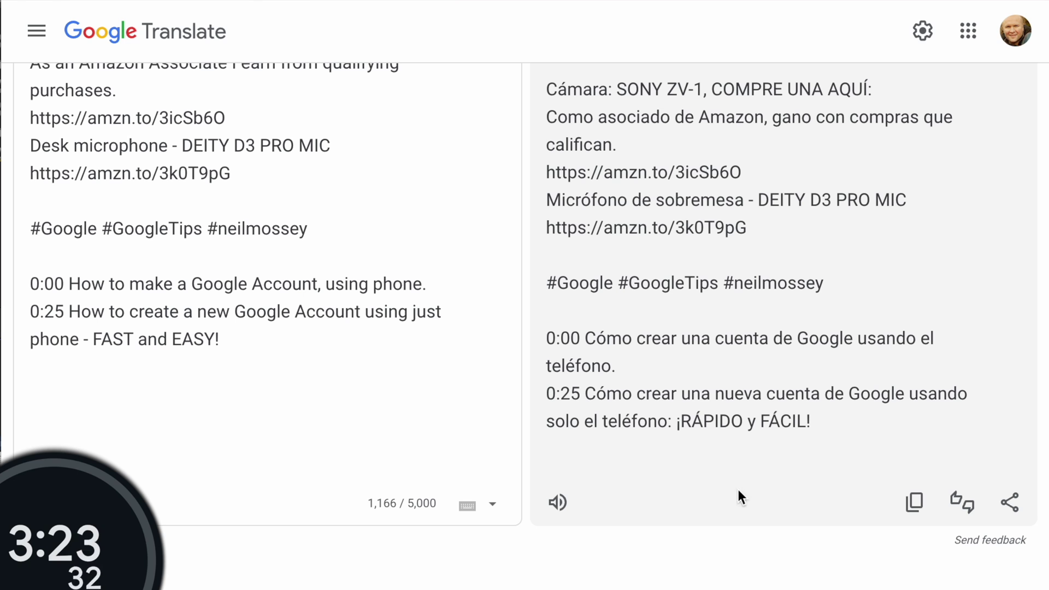
Paste the Spanish translation into the description, cut its first line into the title, and publish.
key(alt+Tab)
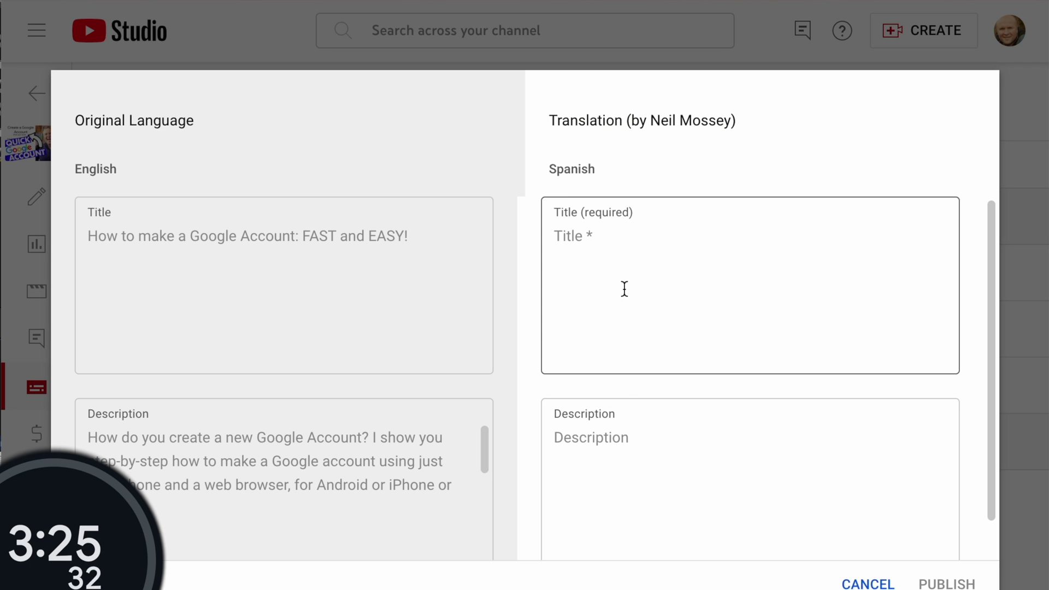
click(623, 422)
key(ctrl+v)
key(ctrl+a)
click(771, 478)
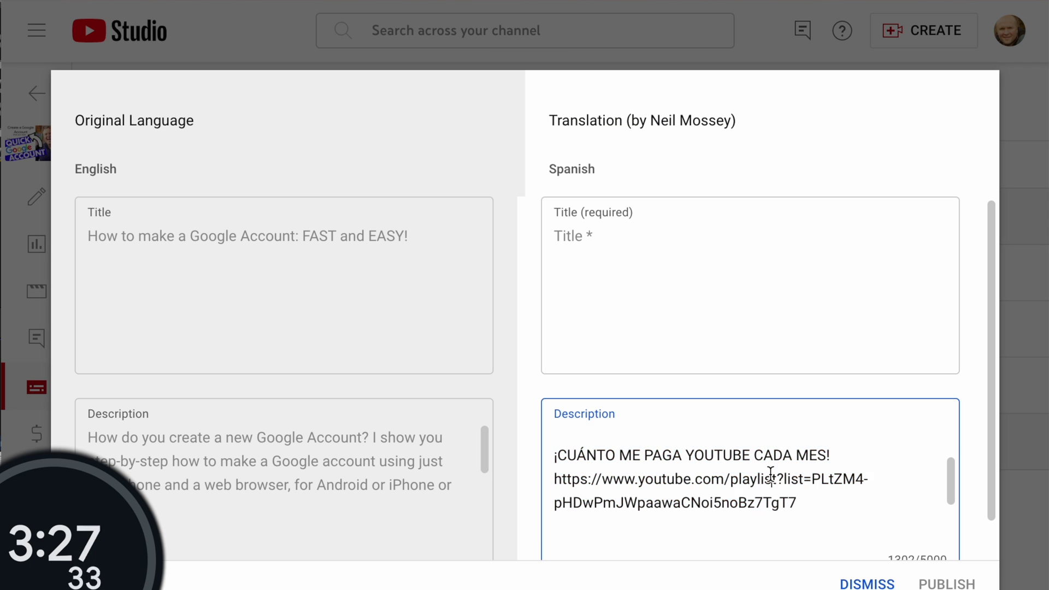
scroll(770, 475, up, 10)
drag(914, 443, 512, 424)
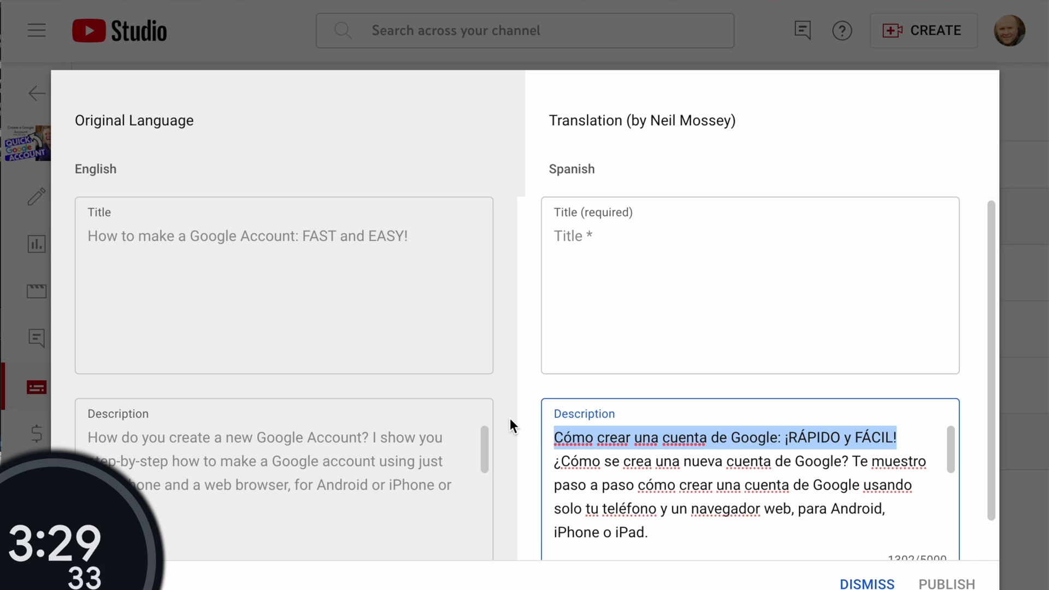
key(ctrl+x)
key(Delete)
key(shift+Tab)
key(ctrl+v)
click(939, 585)
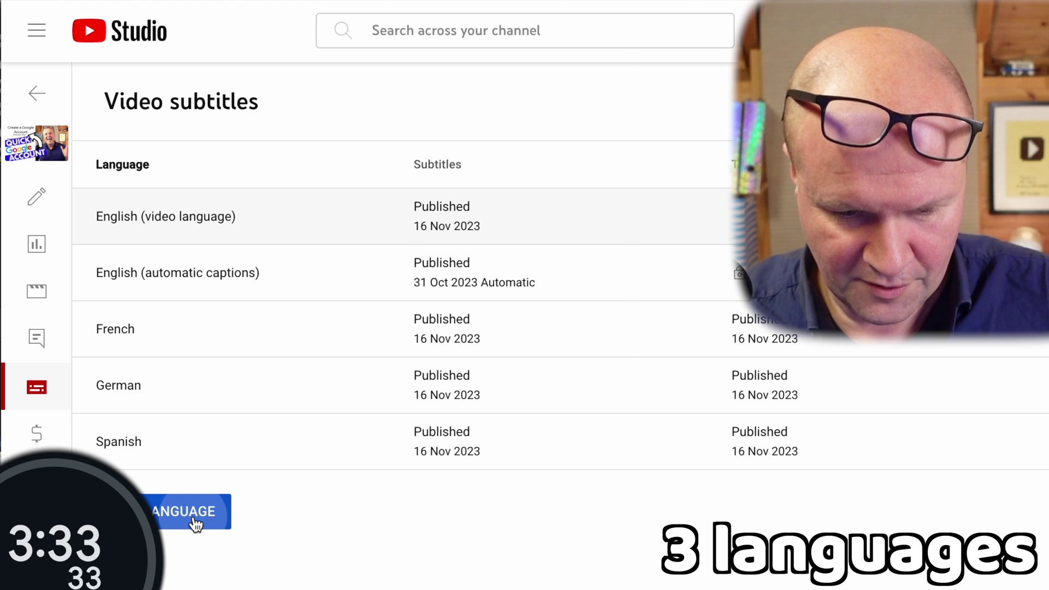
Add Portuguese by typing 'por' and publish auto-translated Portuguese subtitles.
click(194, 518)
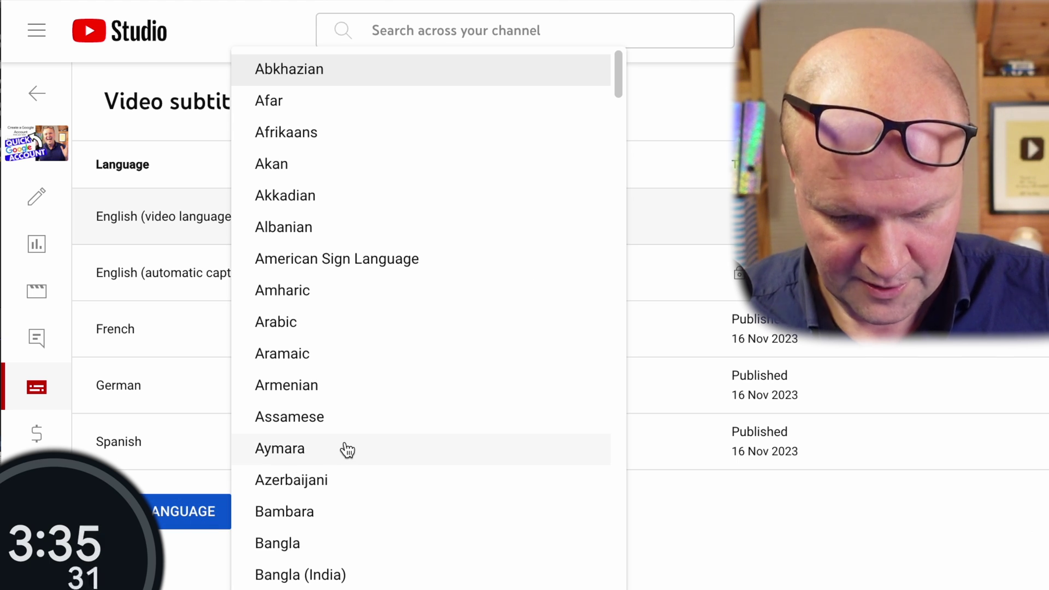
text(por)
key(Return)
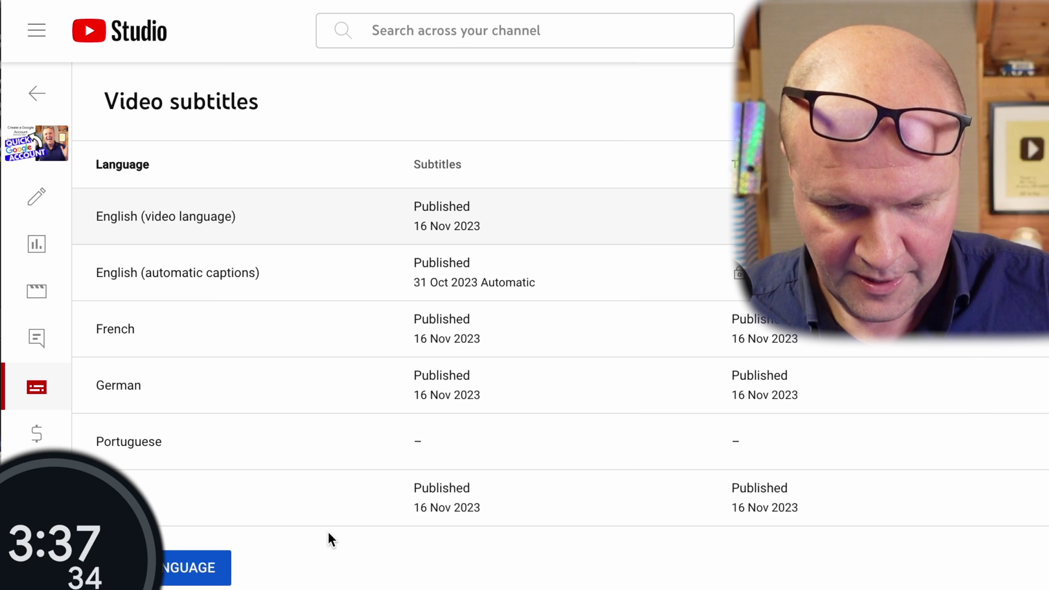
click(437, 445)
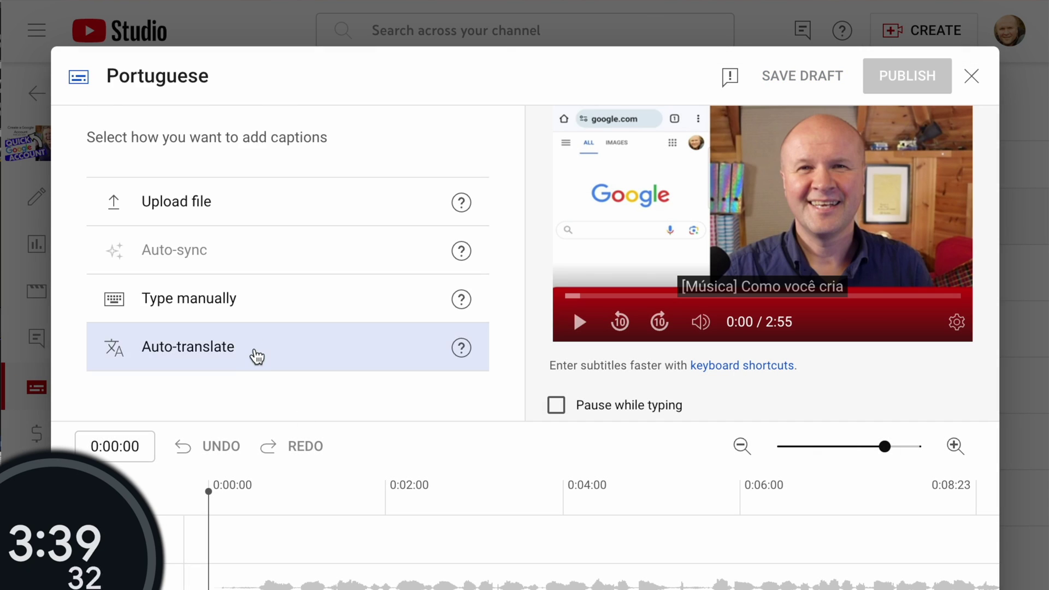
click(257, 357)
click(927, 77)
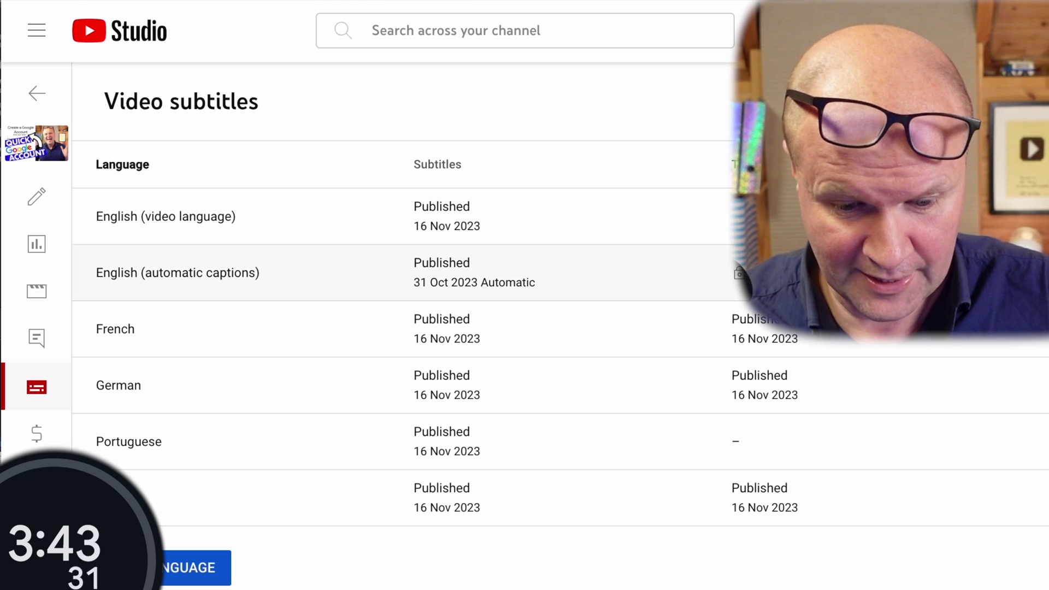
Bring up the Portuguese title and description form and set Google Translate's target to Portuguese.
click(750, 444)
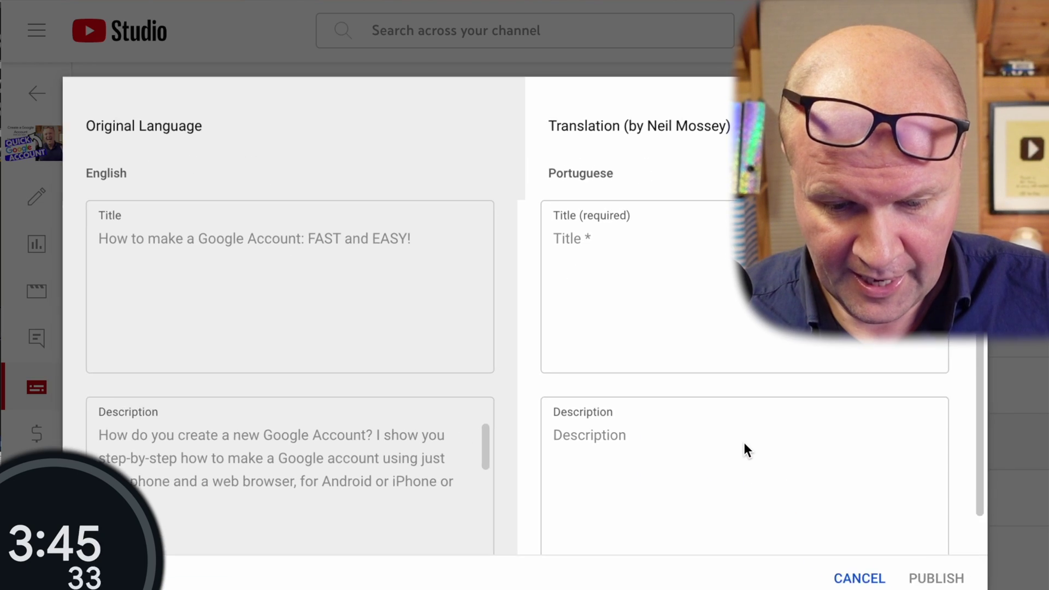
key(alt+Tab)
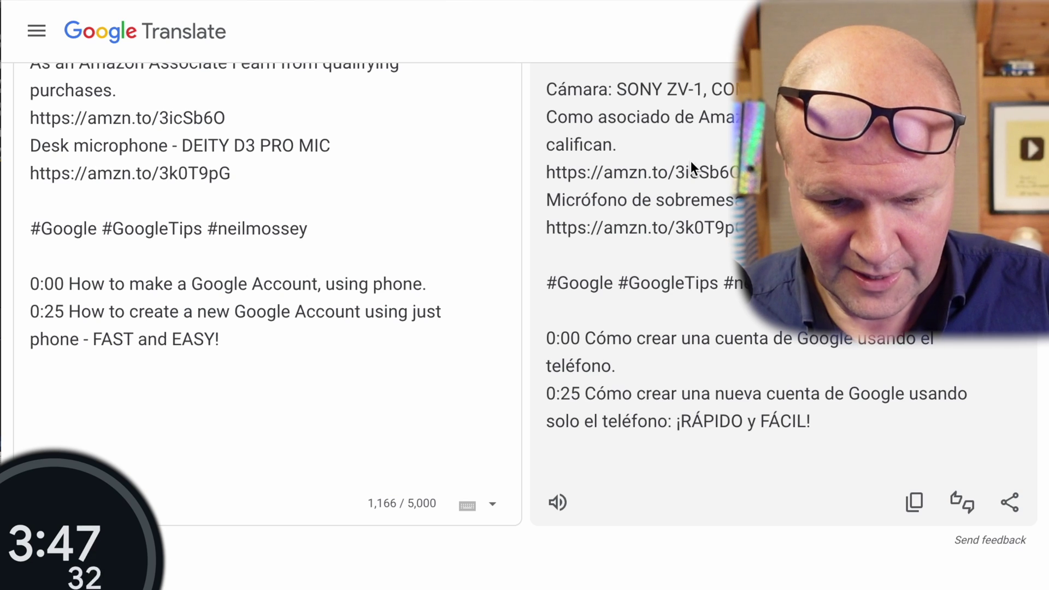
scroll(693, 240, up, 10)
click(785, 141)
text(p)
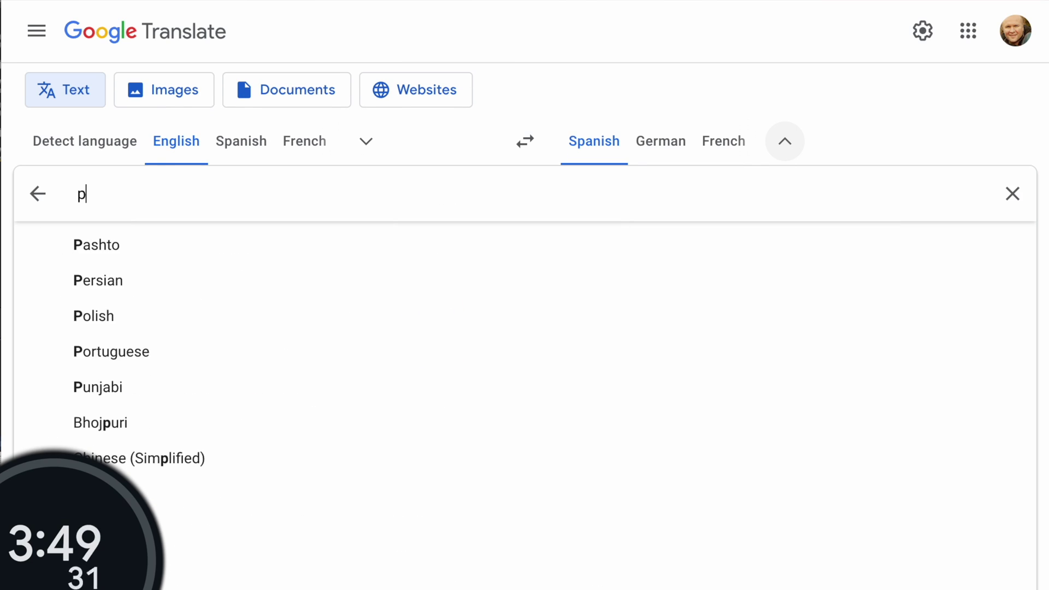
text(ort)
click(363, 247)
scroll(663, 484, down, 10)
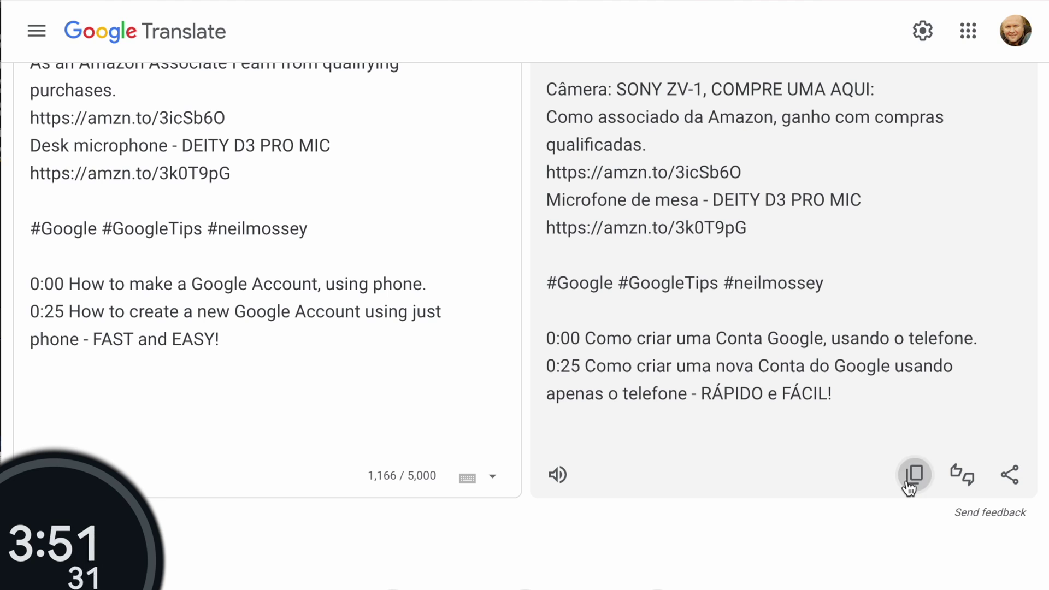
Paste the Portuguese translation into the description and remove its first line for the title.
key(alt+Tab)
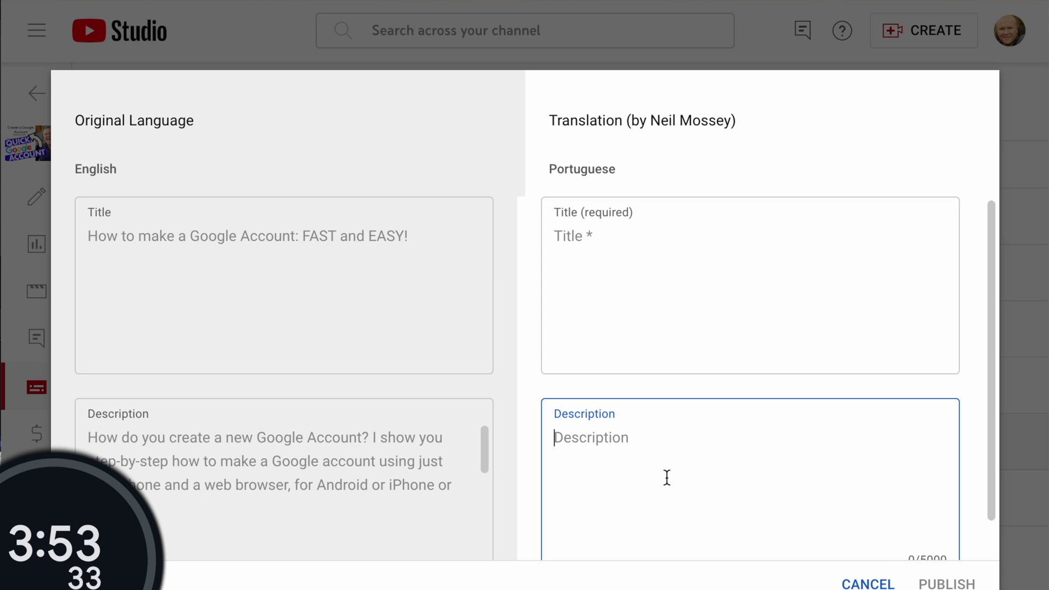
key(ctrl+v)
key(ctrl+Home)
key(shift+End)
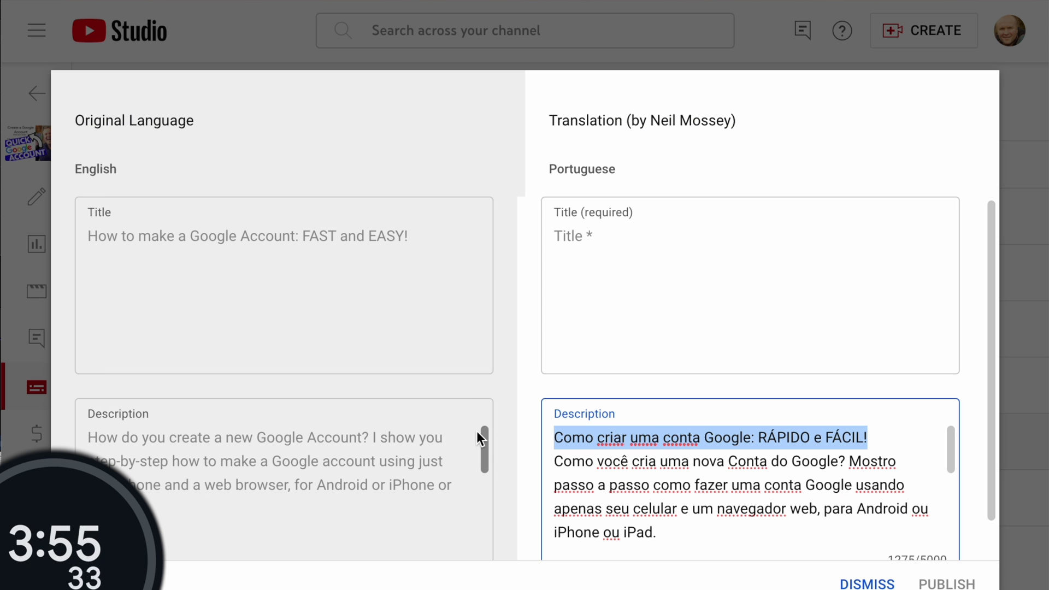
key(Delete)
key(Delete)
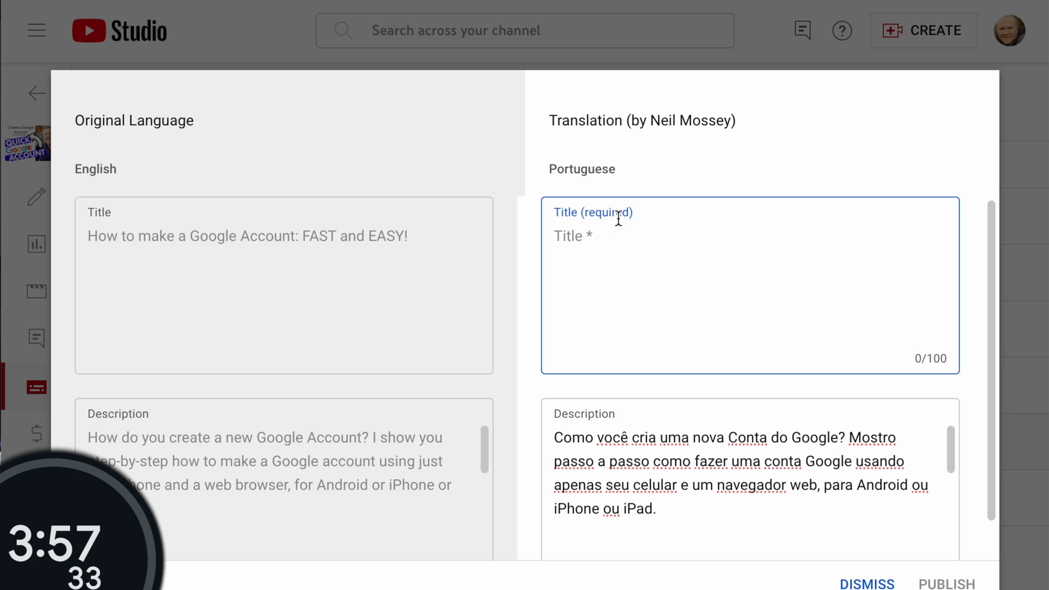
Publish the Portuguese title and description, then add Italian with auto-translated subtitles published.
click(947, 583)
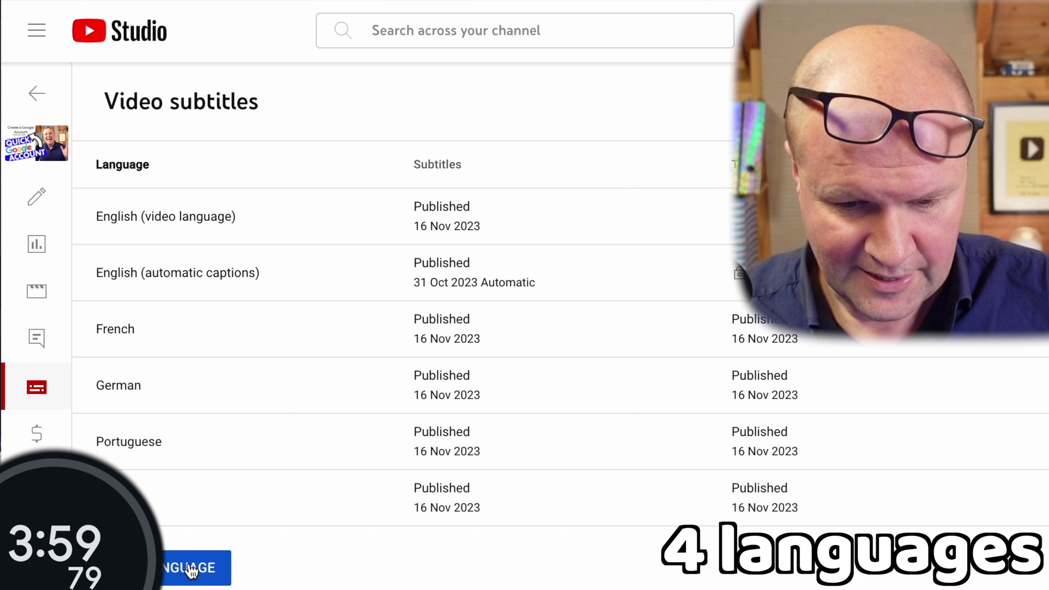
click(190, 568)
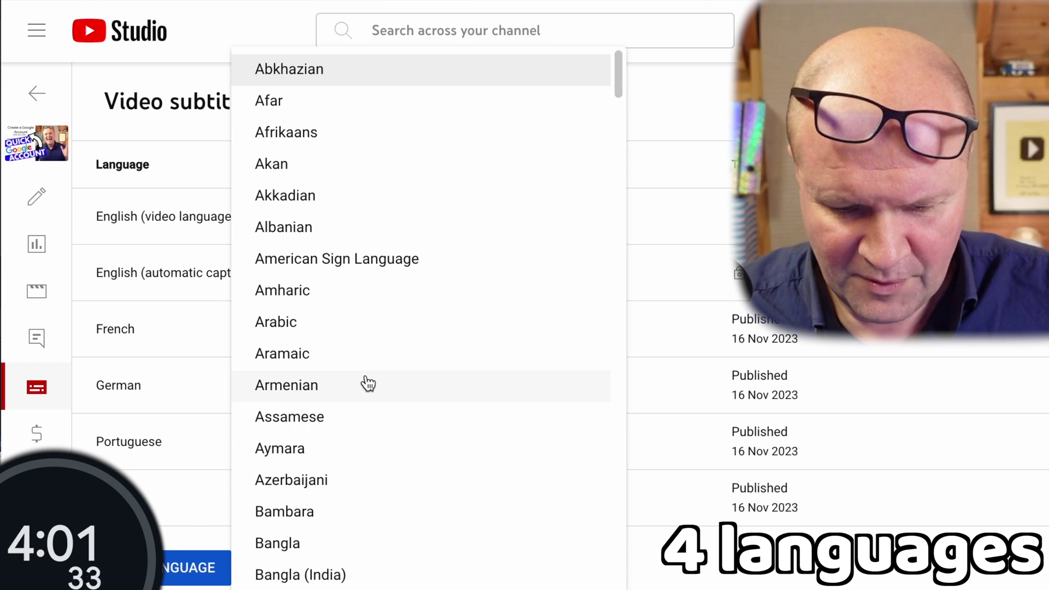
scroll(368, 382, down, 10)
scroll(366, 382, down, 15)
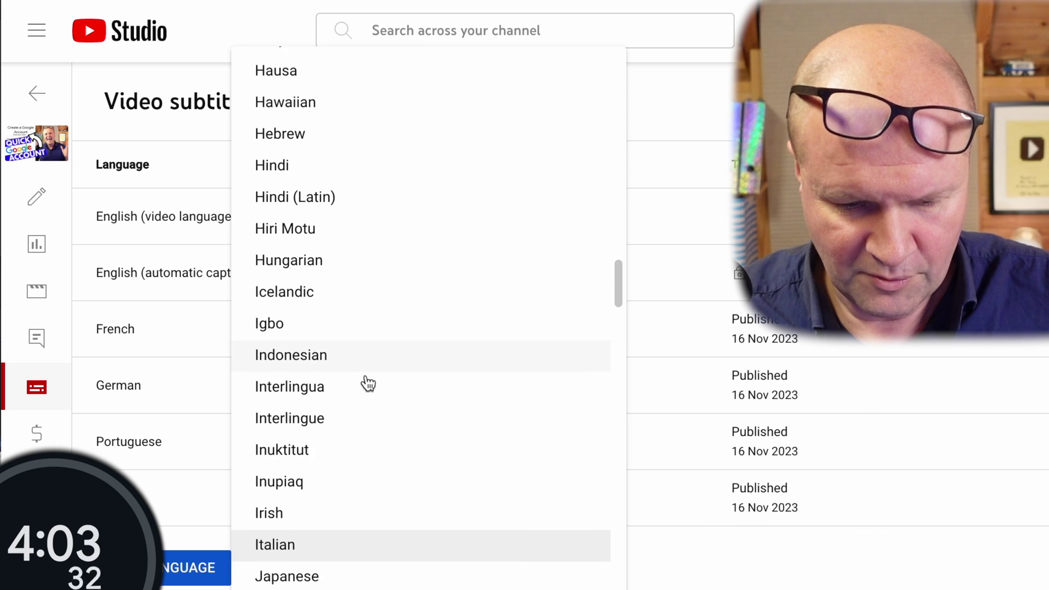
click(350, 547)
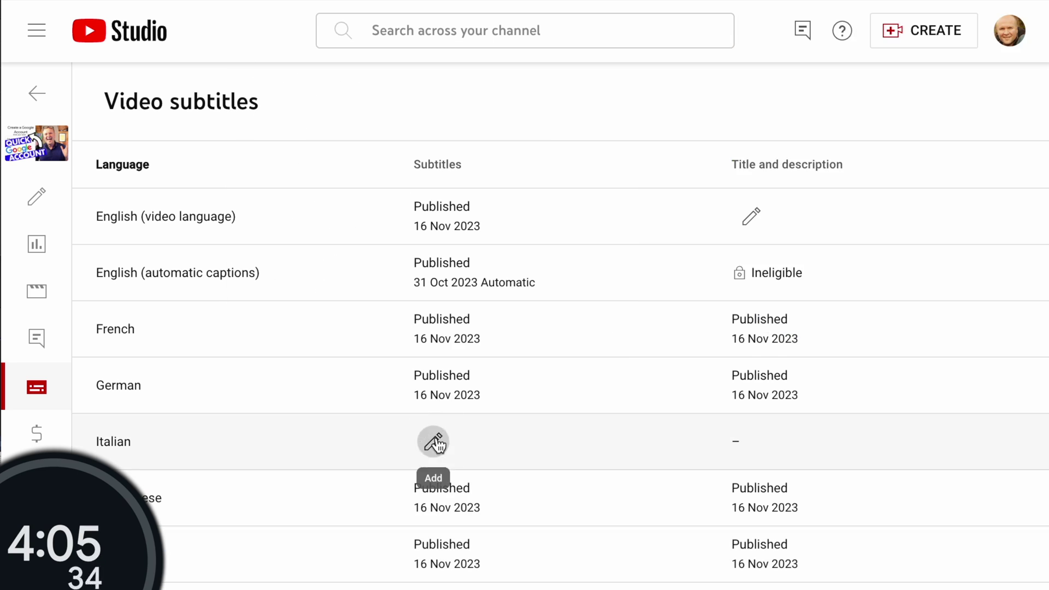
click(431, 440)
click(365, 358)
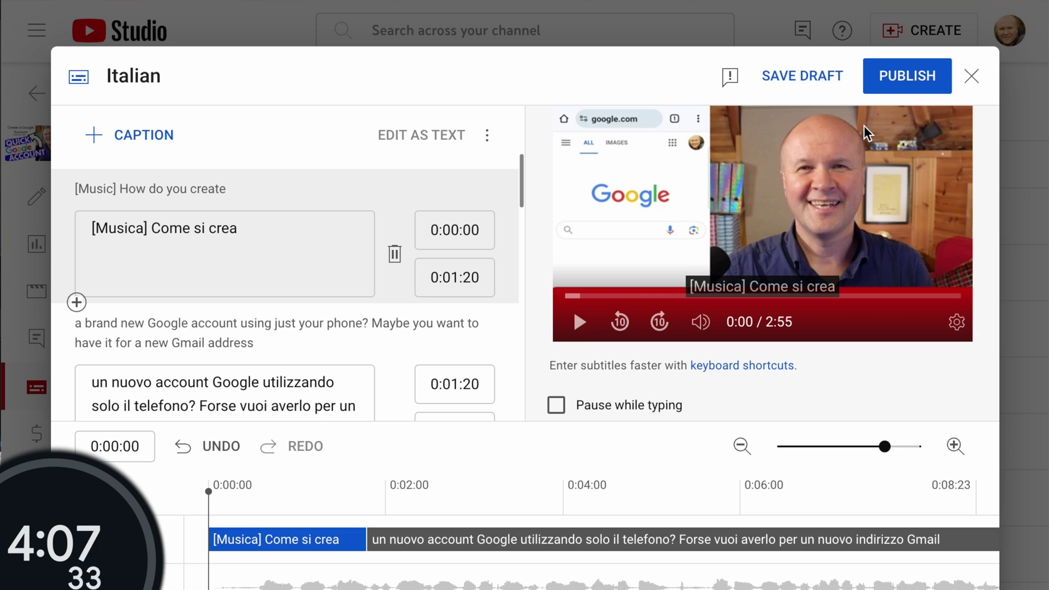
click(927, 77)
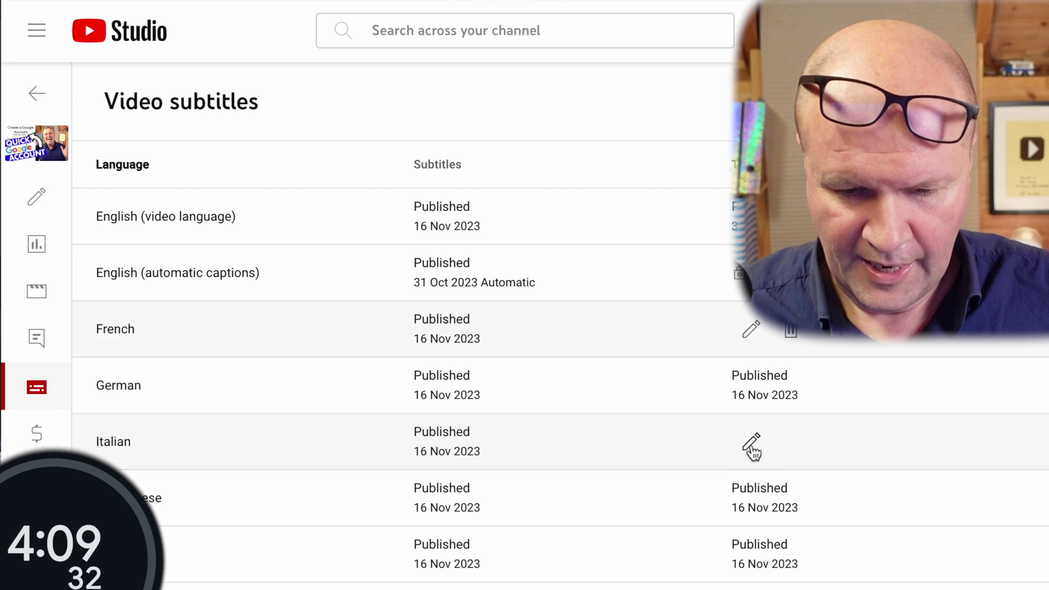
Bring up the Italian title form, then translate to Italian in Google Translate, searching 'ital', and copy it.
click(751, 444)
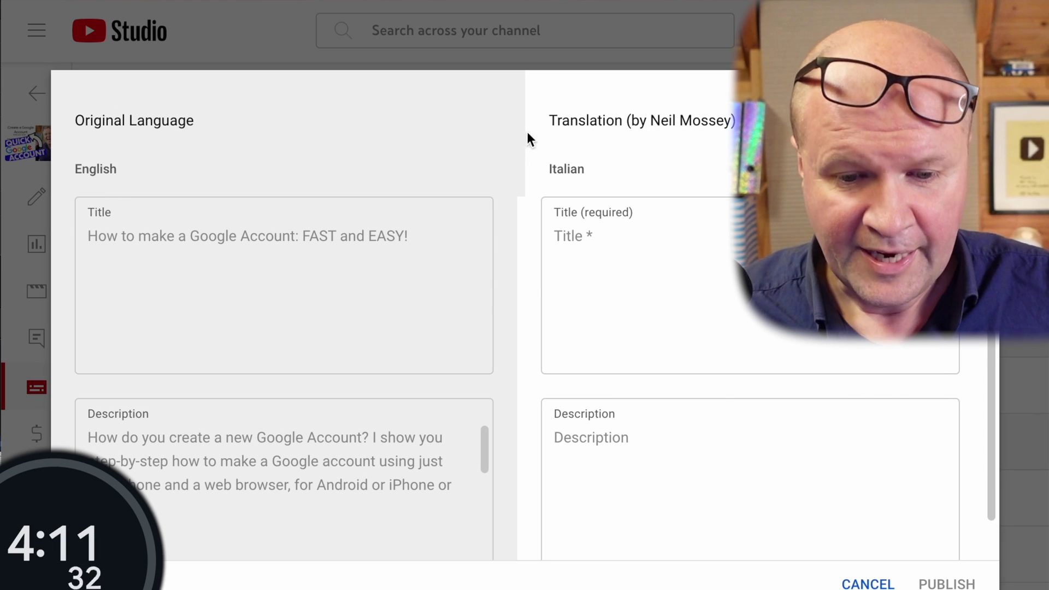
key(ctrl+Tab)
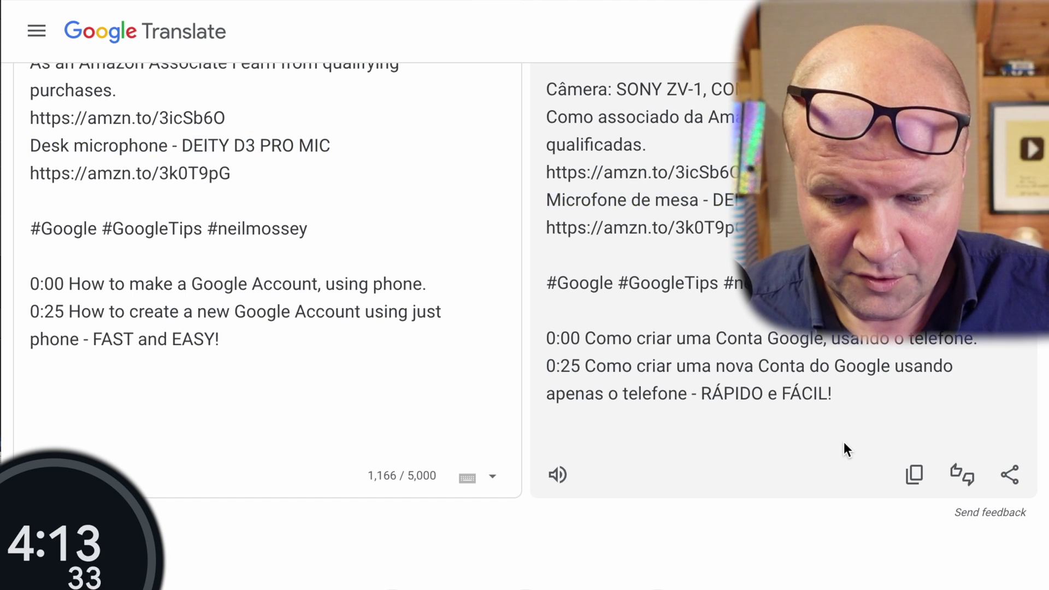
scroll(844, 442, up, 15)
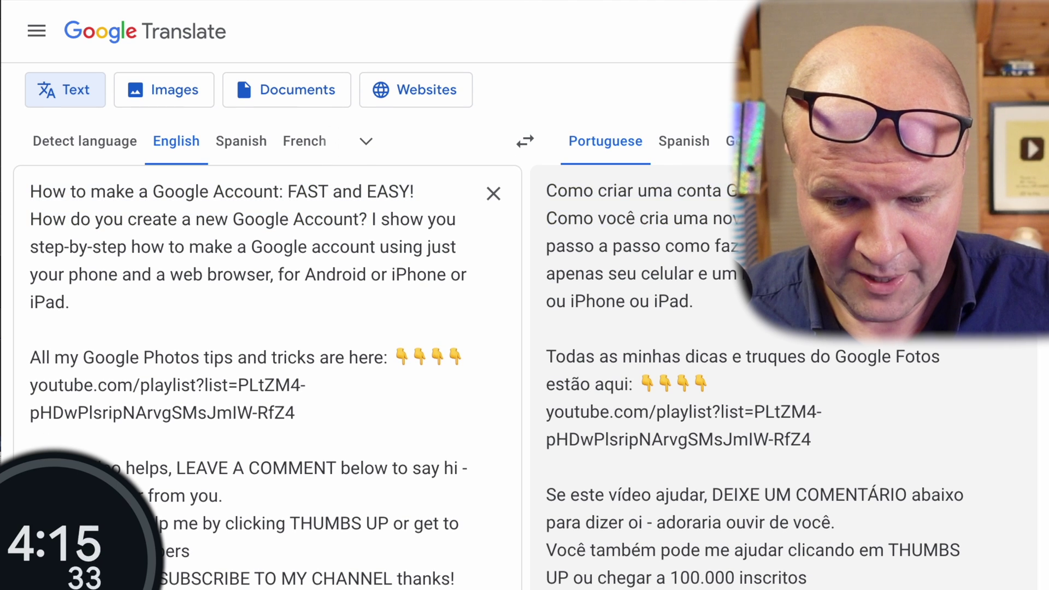
click(809, 141)
text(ital)
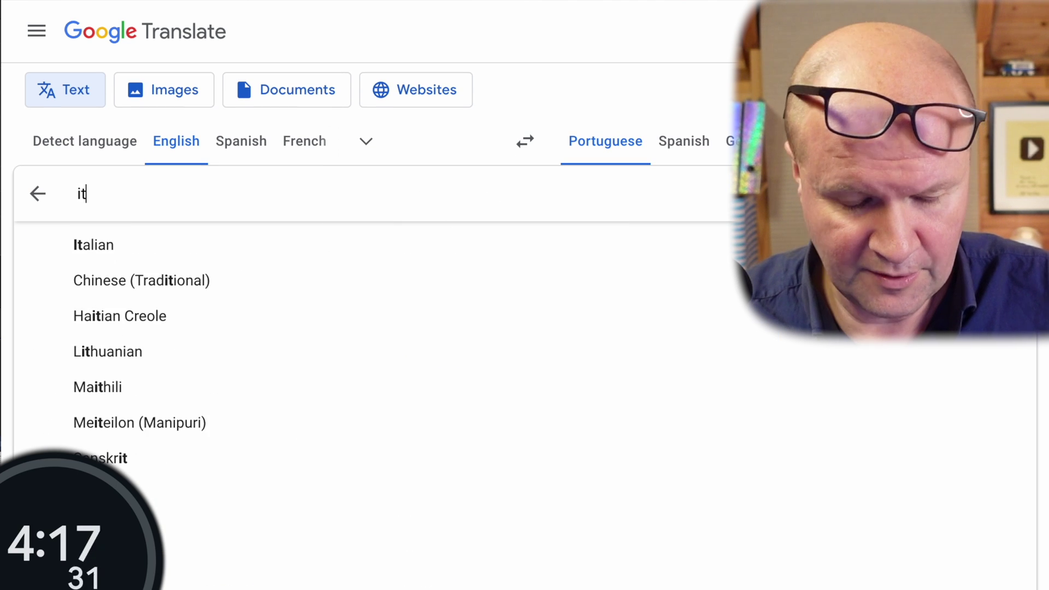
click(183, 252)
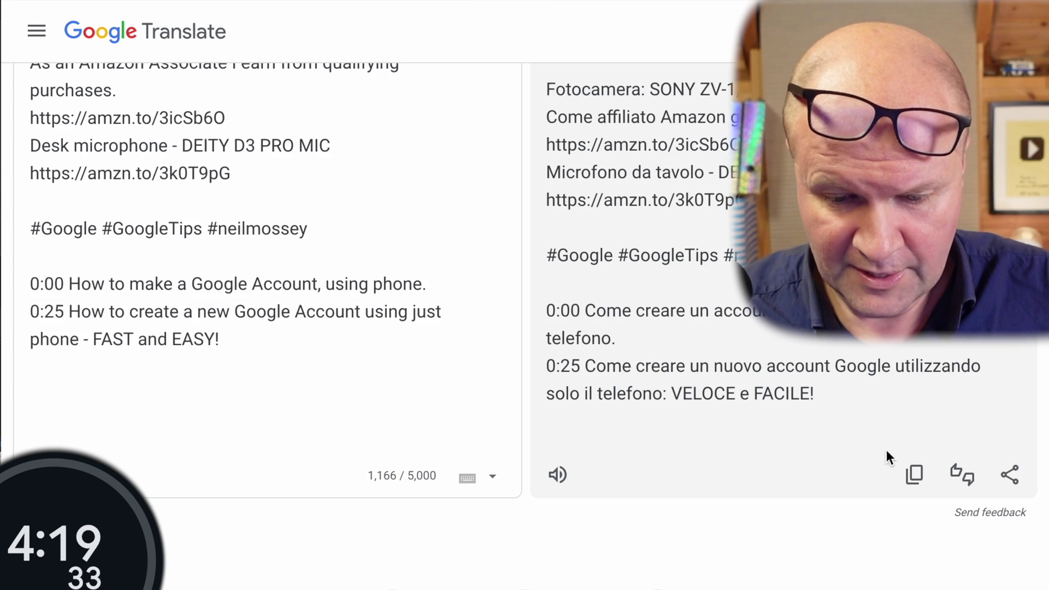
click(924, 484)
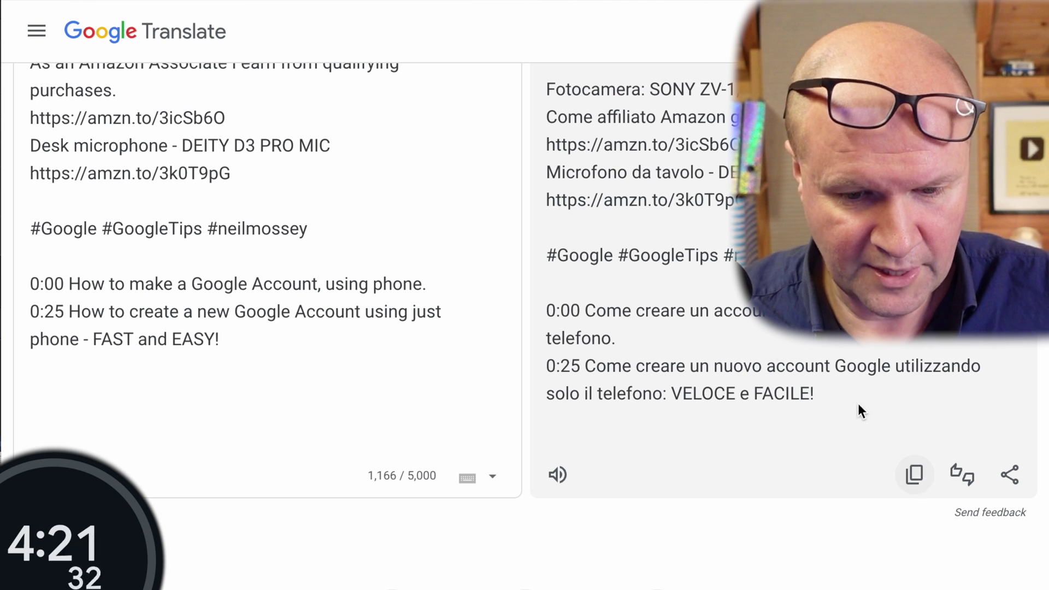
Paste the Italian translation into the description, cut its first line for the title, and publish.
click(500, 2)
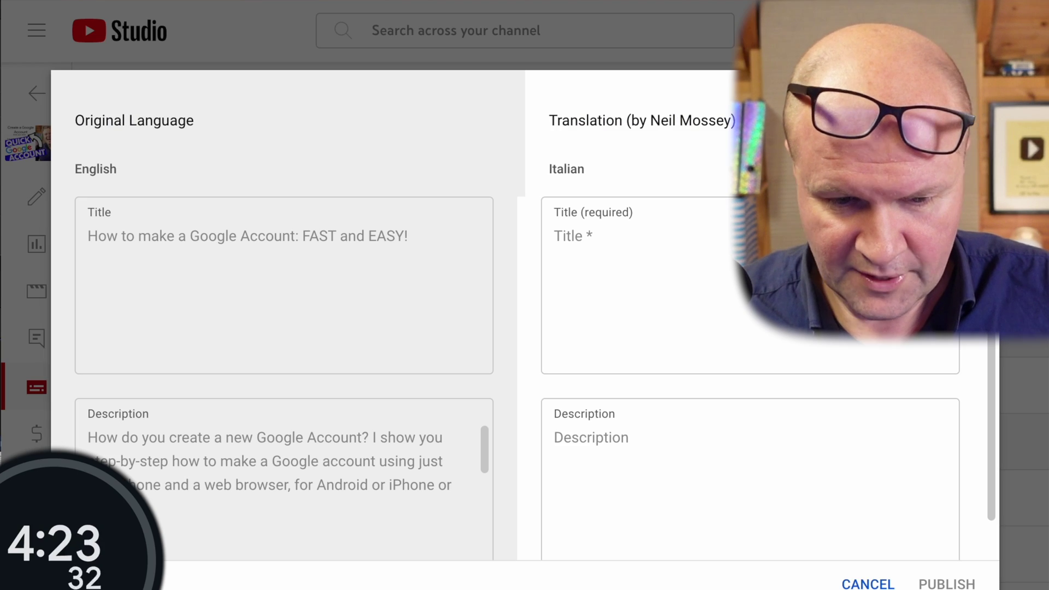
click(702, 513)
key(ctrl+v)
scroll(702, 512, up, 10)
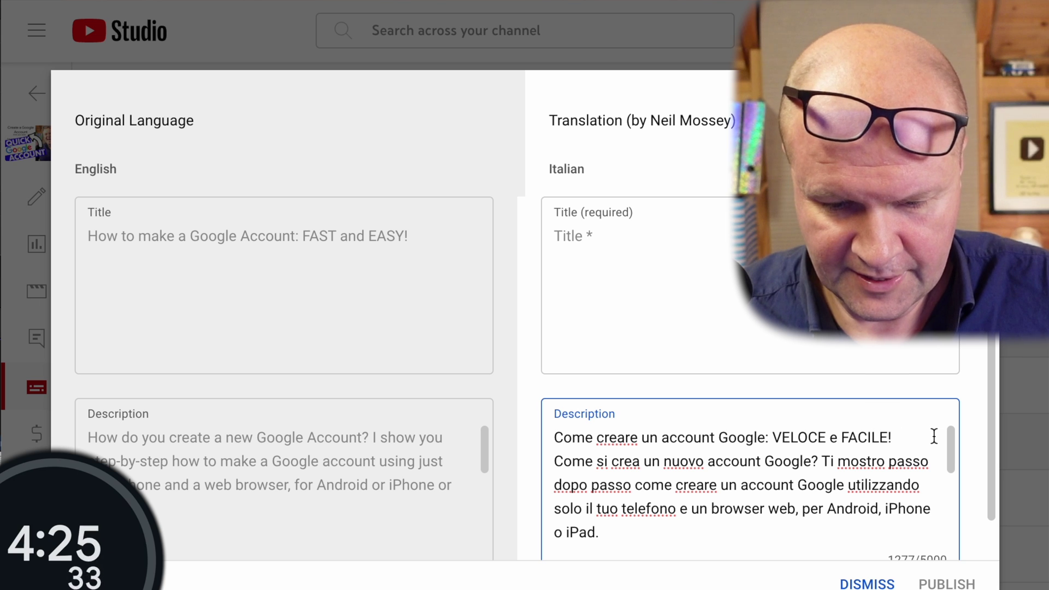
drag(934, 436, 617, 423)
key(ctrl+x)
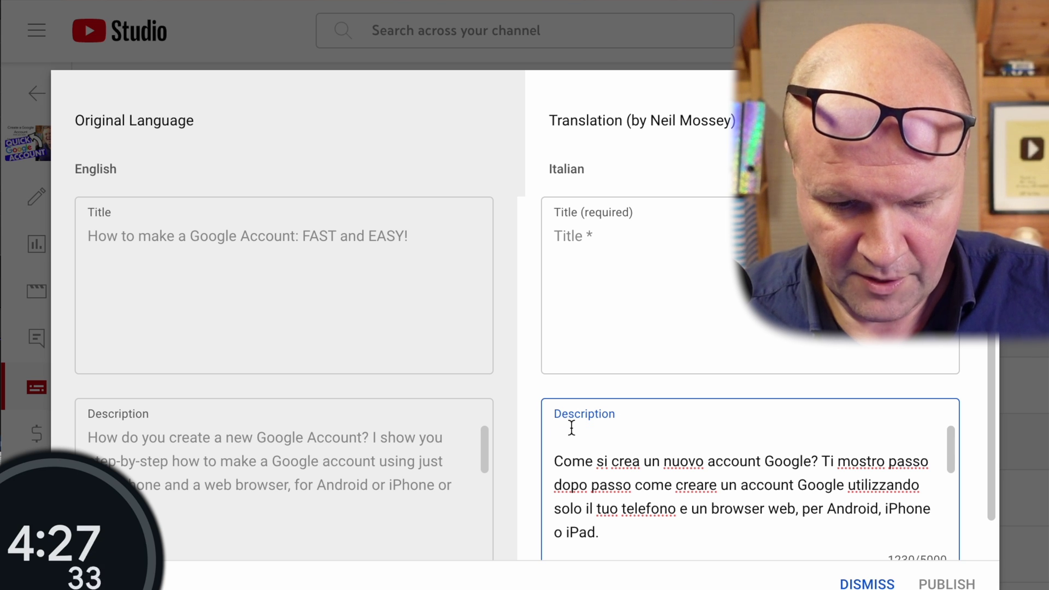
key(Delete)
click(593, 277)
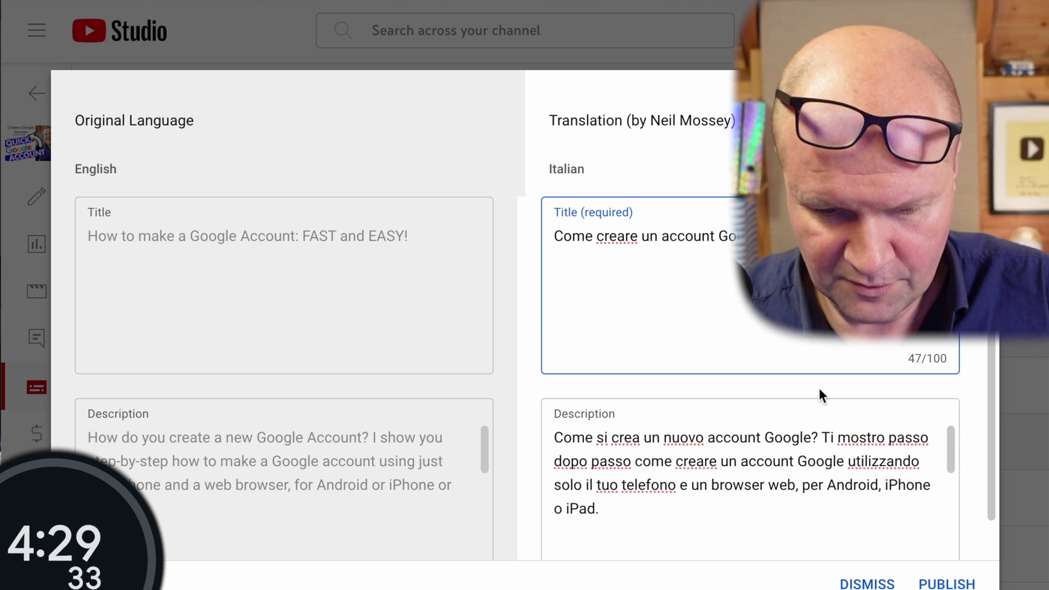
click(947, 583)
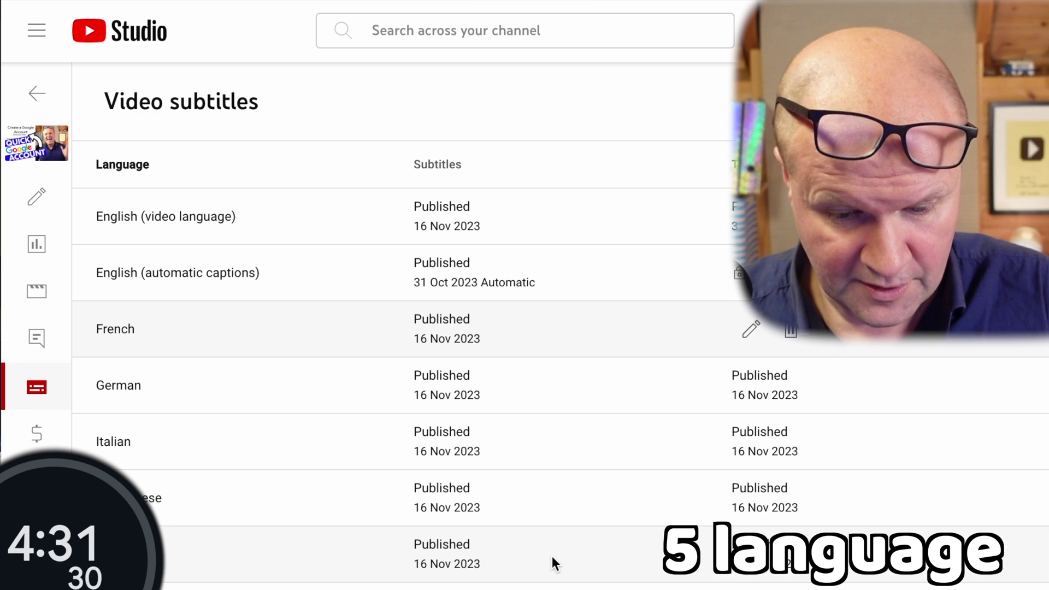
Add Japanese as a language with auto-translated subtitles.
click(300, 574)
scroll(417, 487, down, 10)
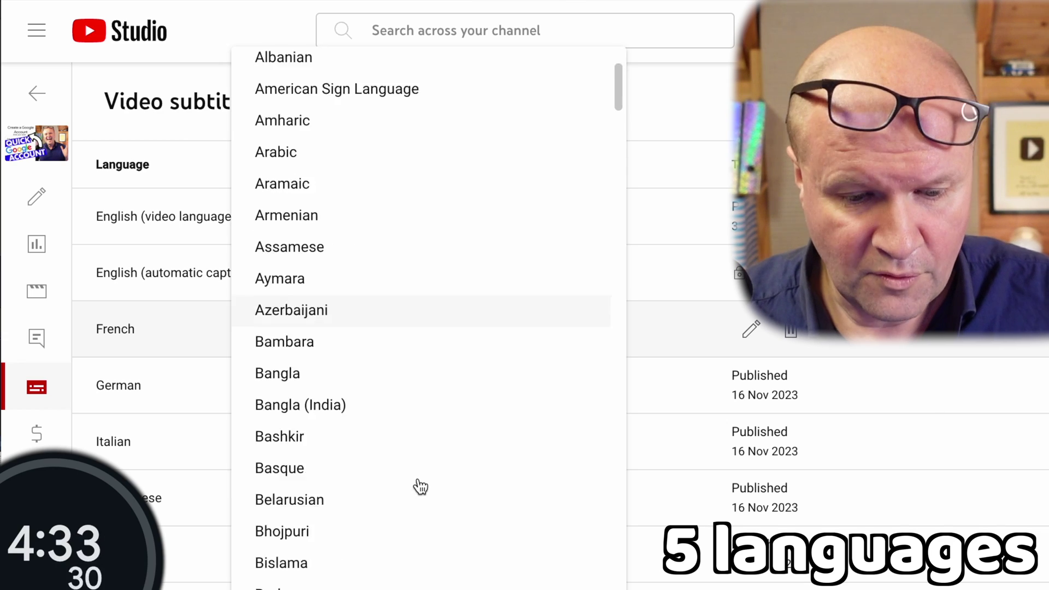
scroll(429, 365, down, 20)
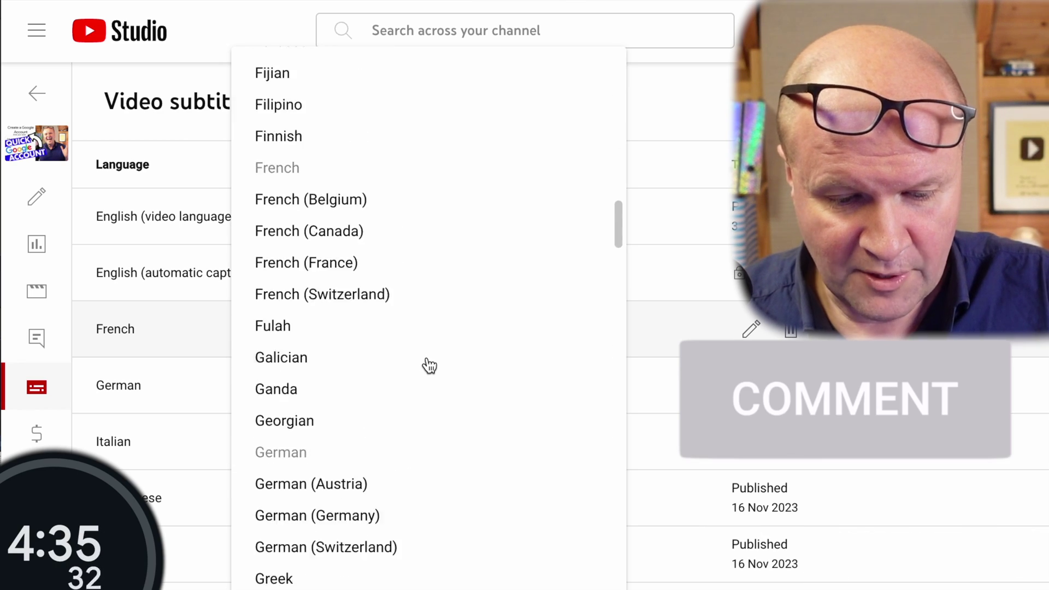
scroll(429, 365, down, 12)
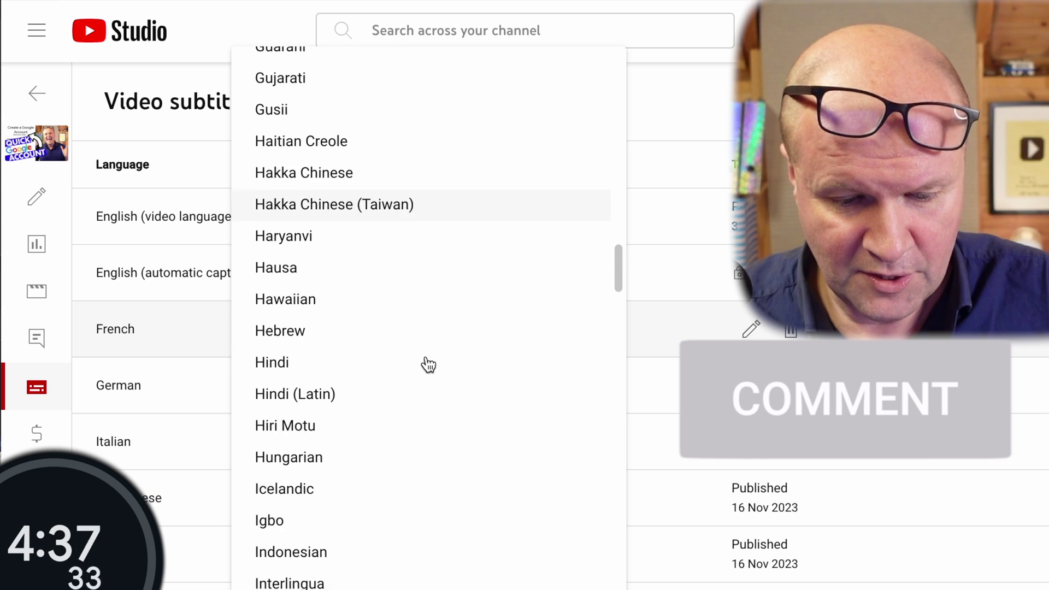
scroll(429, 364, down, 6)
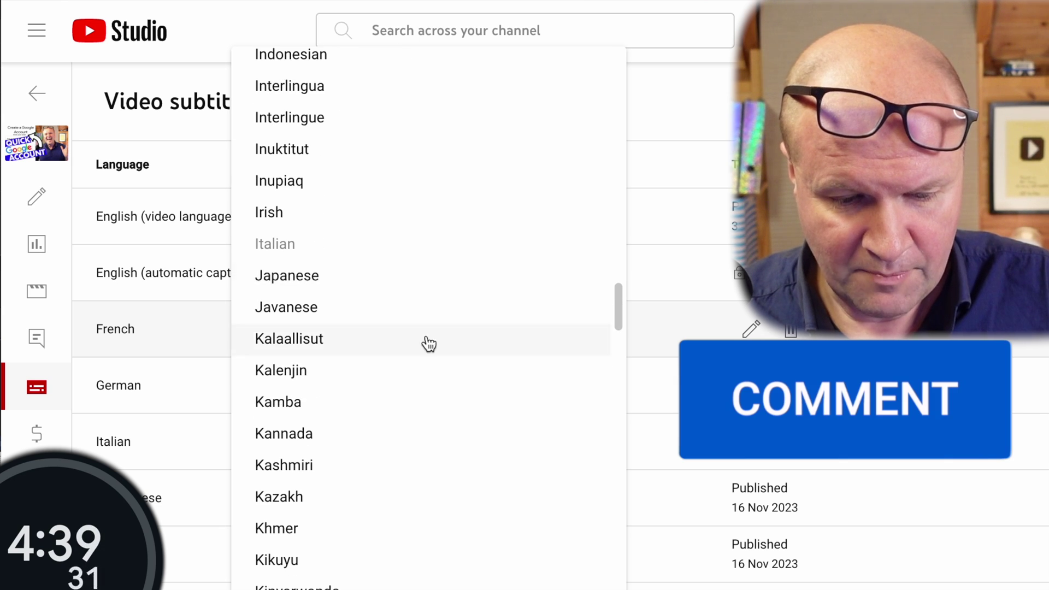
click(397, 282)
click(424, 479)
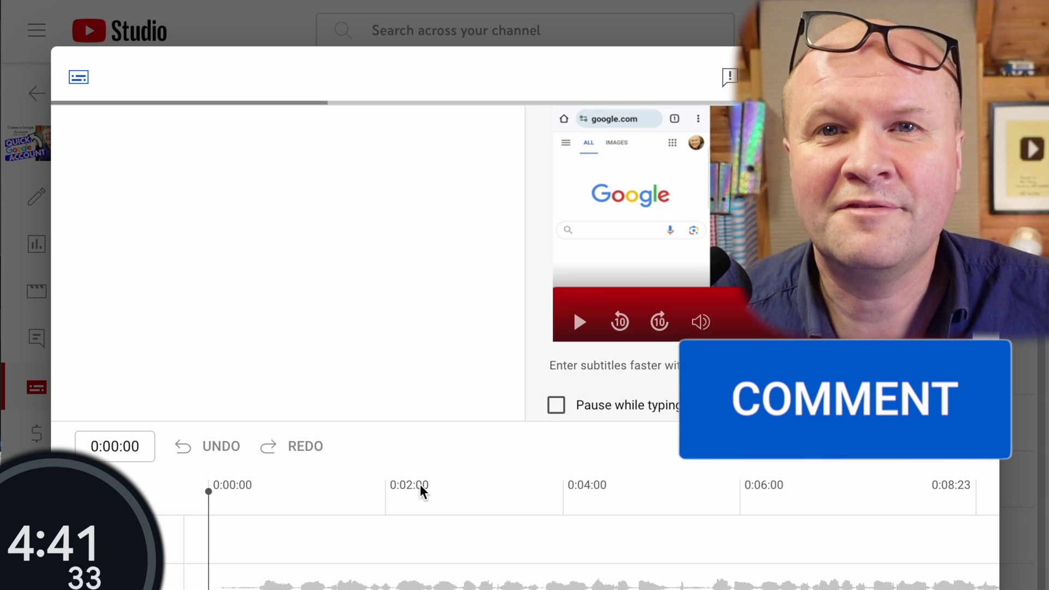
click(319, 363)
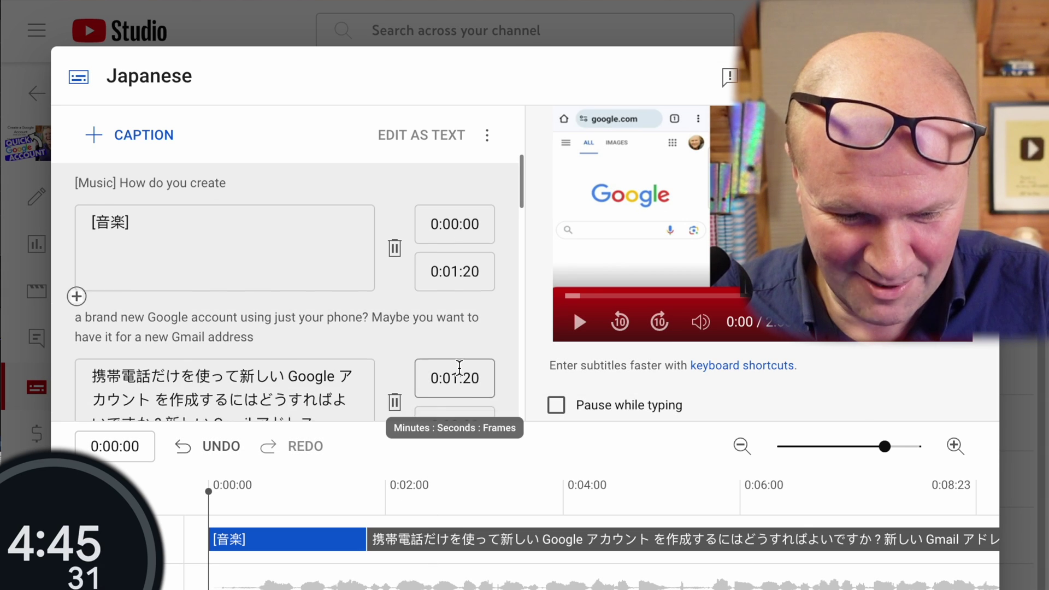
Open the Japanese title/description editor and set Google Translate's target language to Japanese.
scroll(459, 366, down, 10)
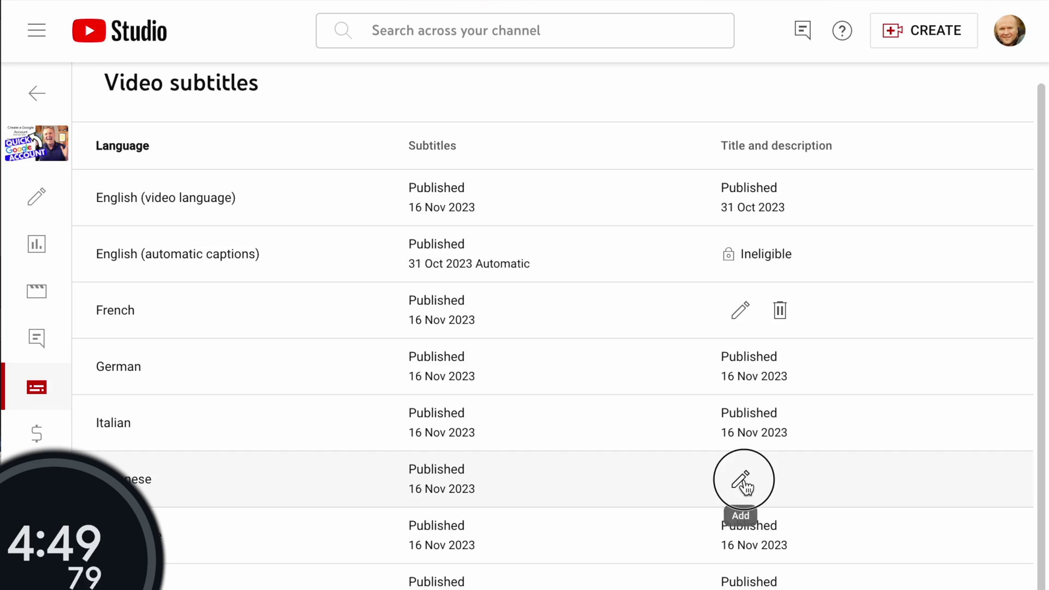
click(743, 481)
key(ctrl+Tab)
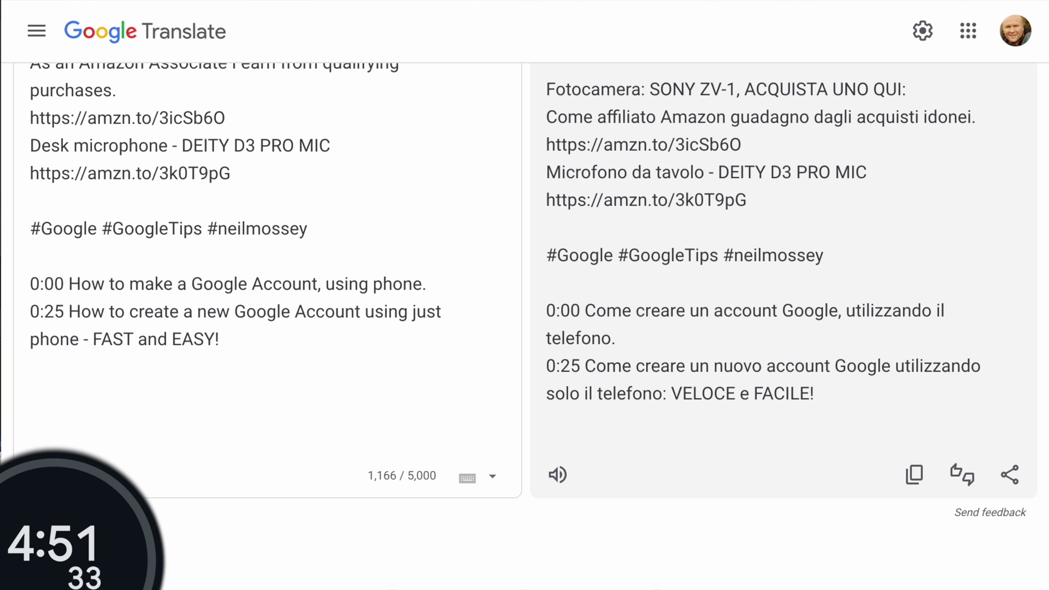
scroll(652, 204, up, 10)
click(807, 158)
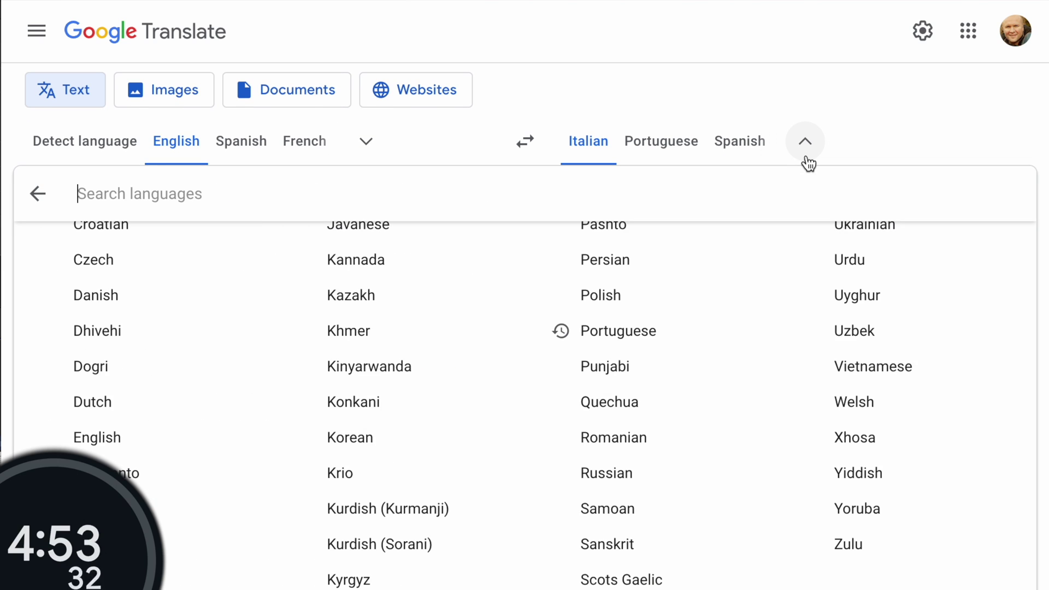
text(japa)
key(Return)
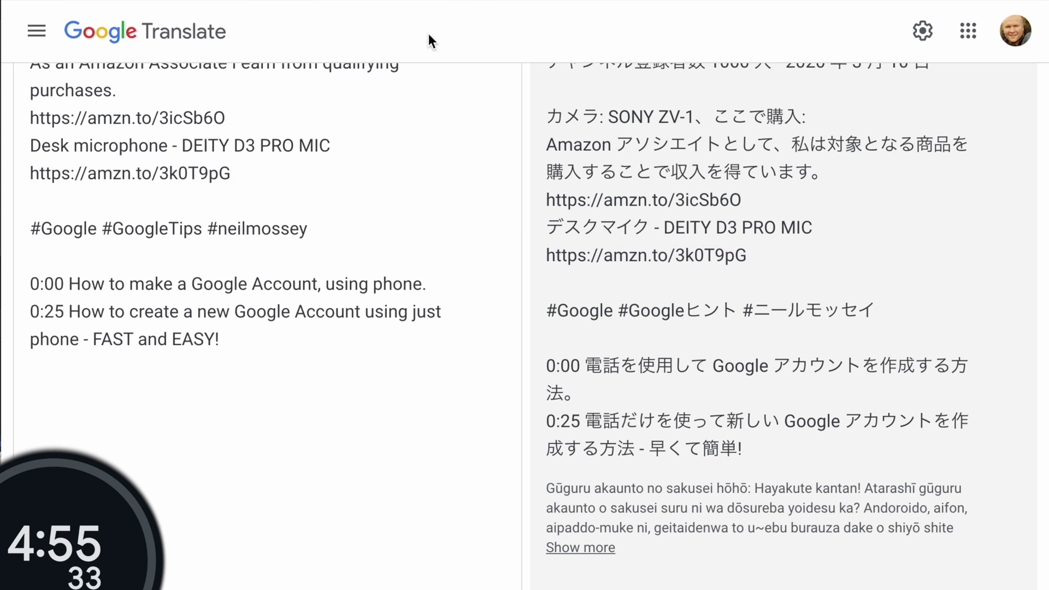
key(alt+Tab)
Paste the Japanese description, move its first line into the title, and publish.
key(ctrl+v)
scroll(679, 468, up, 5)
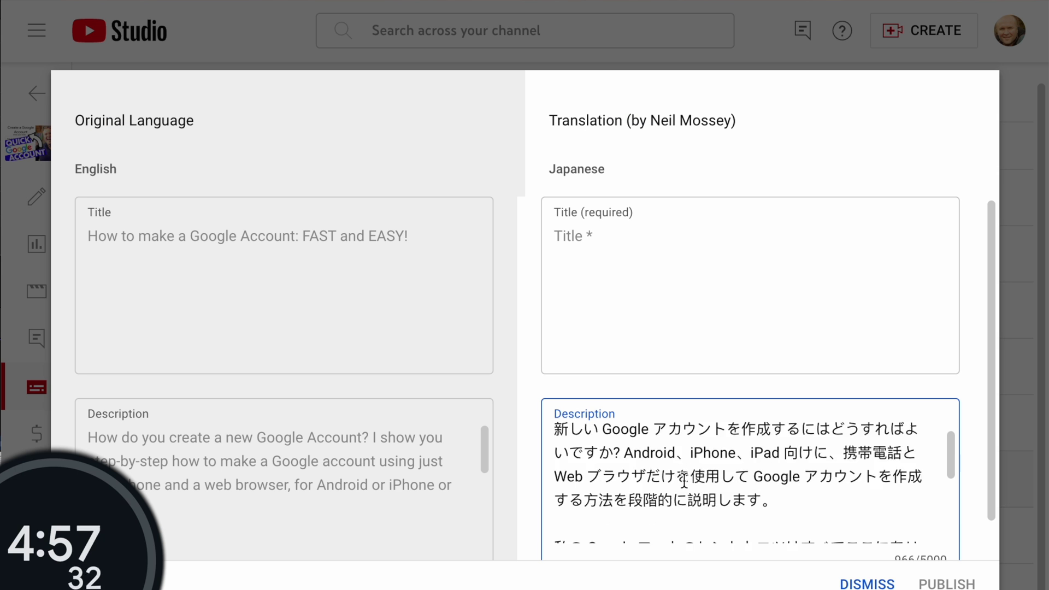
drag(706, 426, 576, 412)
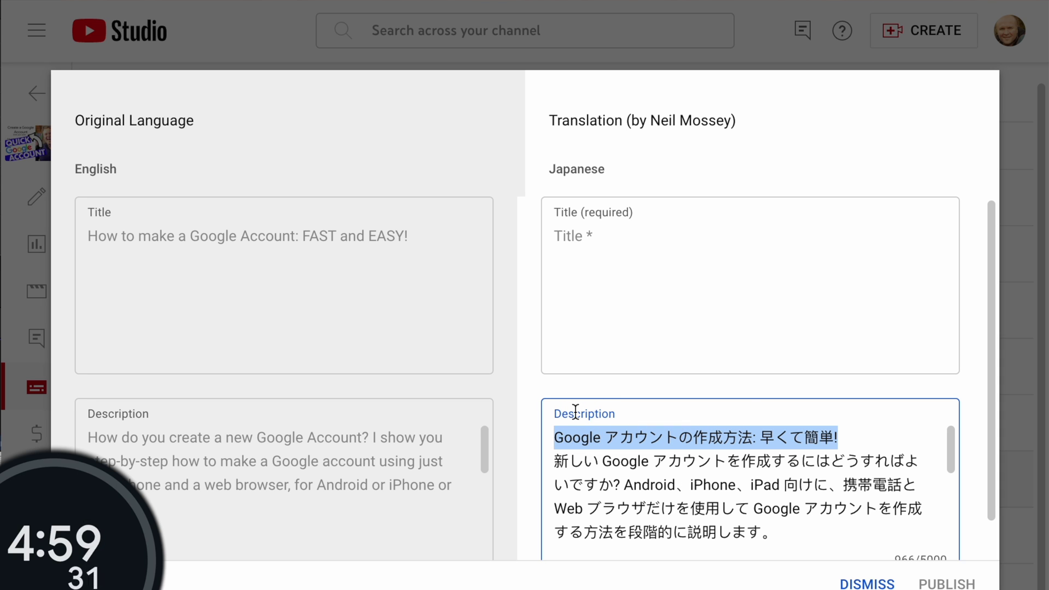
key(ctrl+x)
click(605, 257)
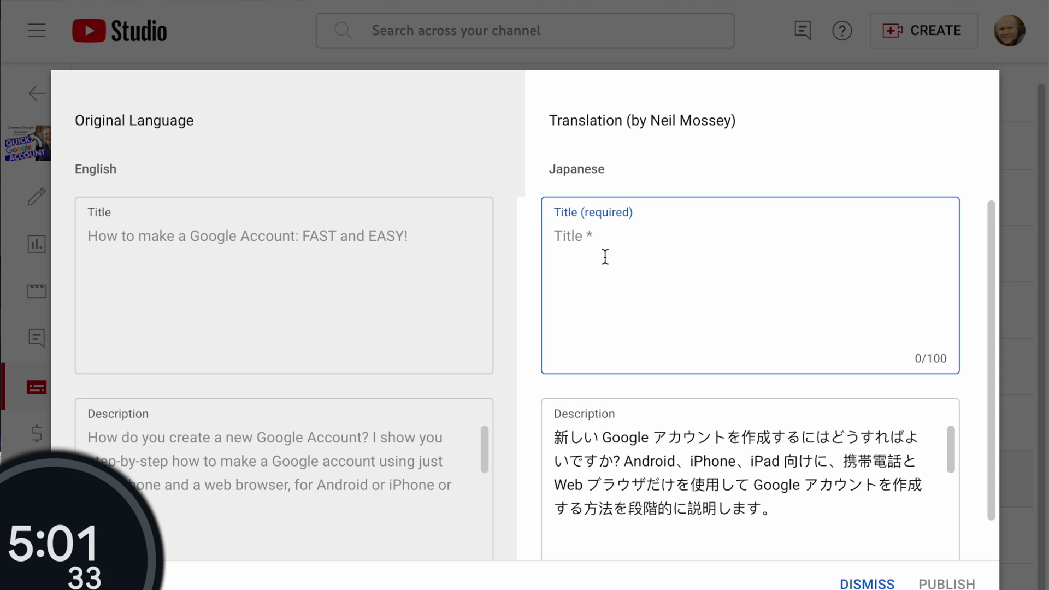
click(947, 584)
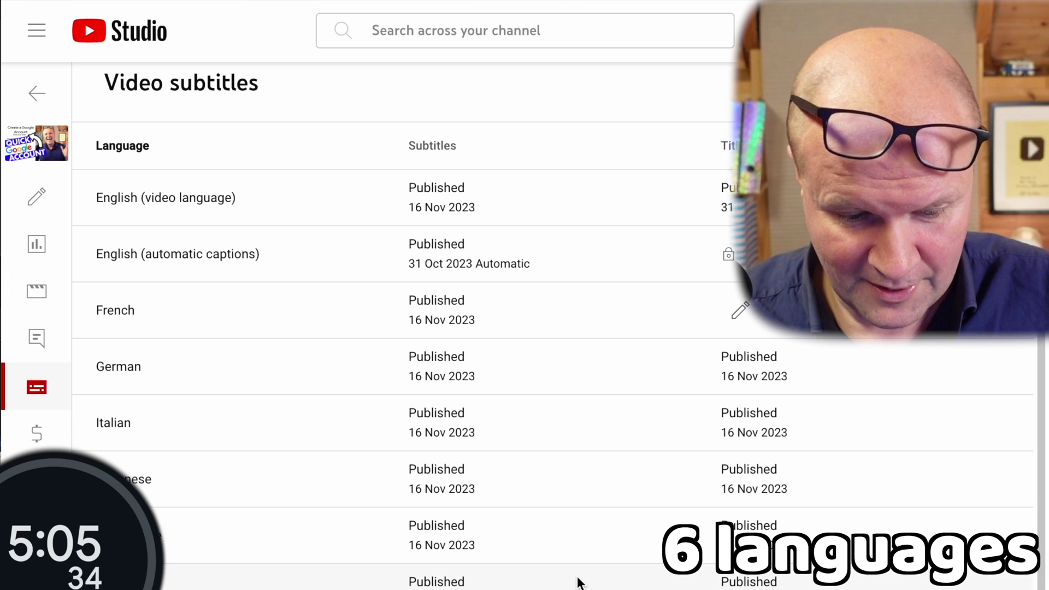
Add Korean with auto-translated subtitles and open its title/description editor.
click(579, 586)
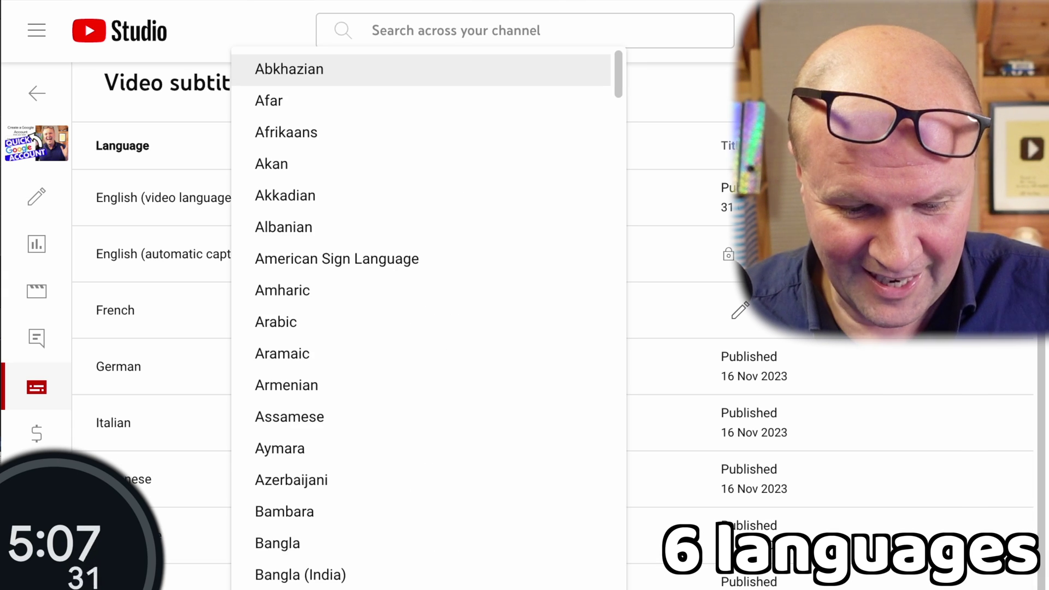
text(ko)
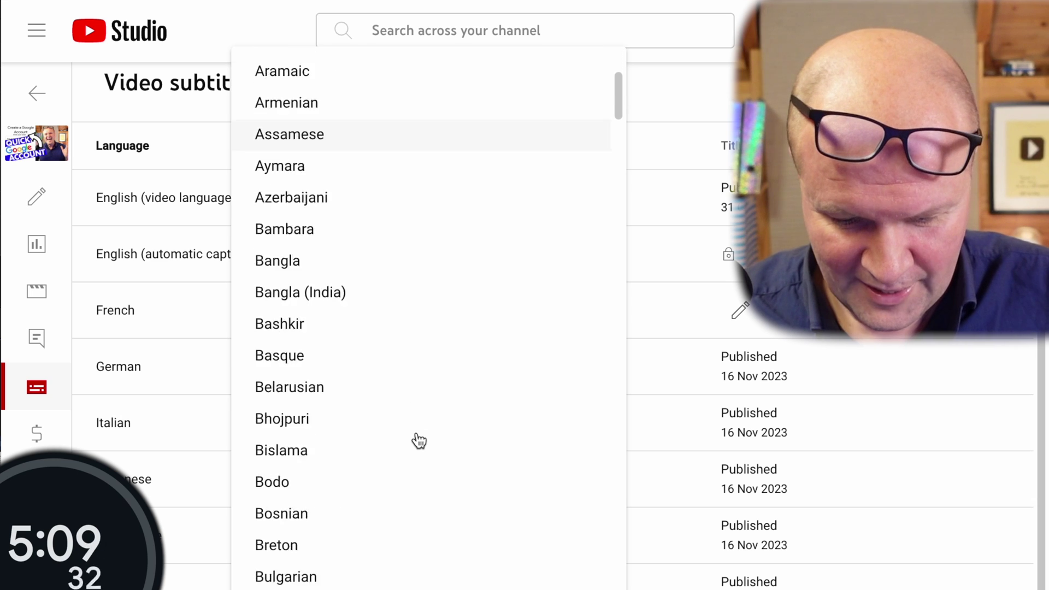
text(r)
click(392, 372)
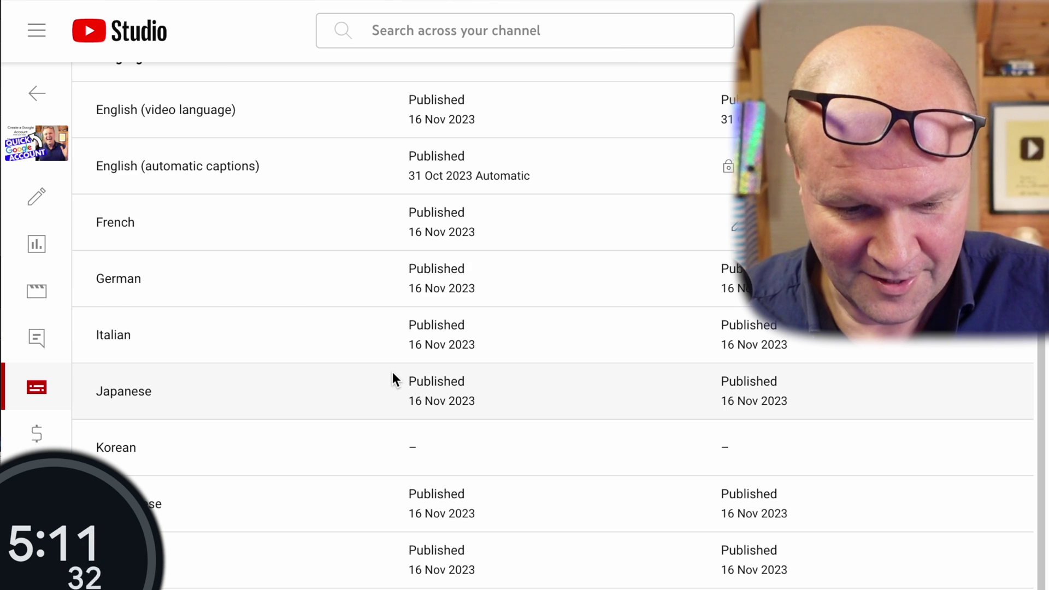
click(428, 445)
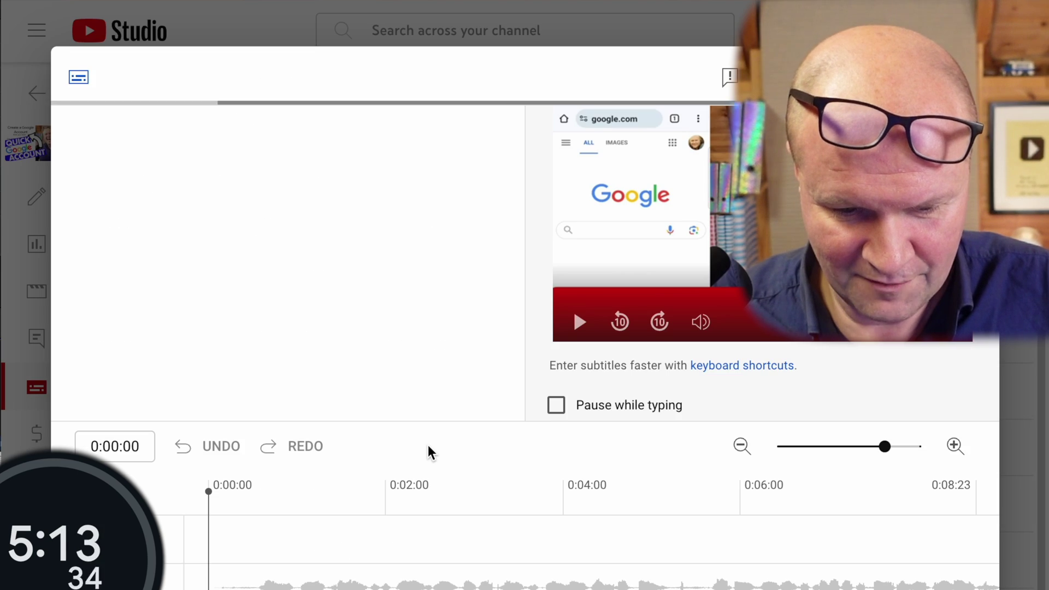
click(289, 348)
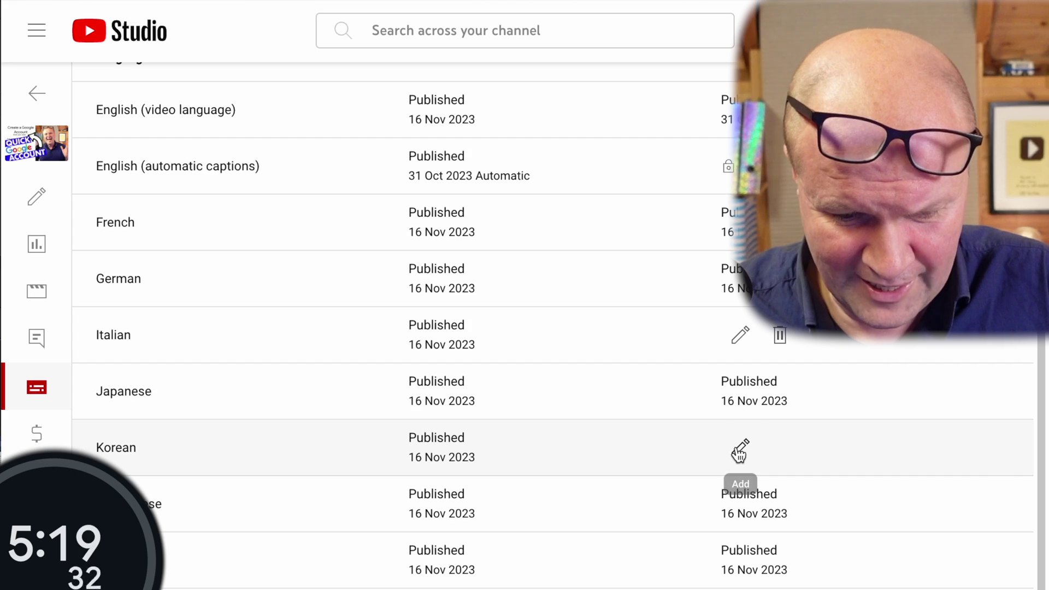
click(739, 449)
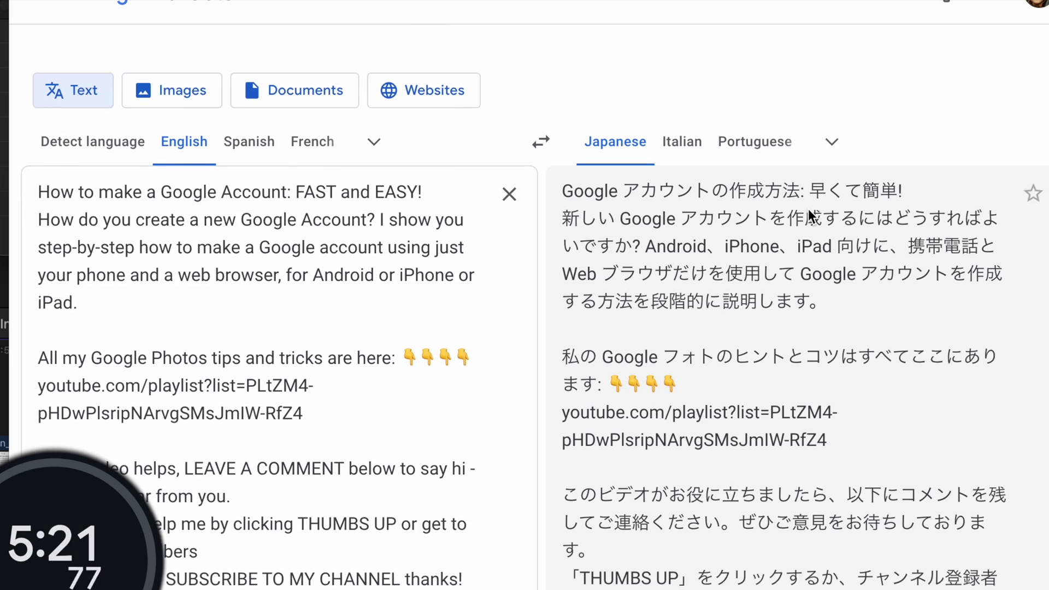
scroll(809, 209, down, 1)
Switch Google Translate's target language to Korean by searching 'kore'.
click(833, 104)
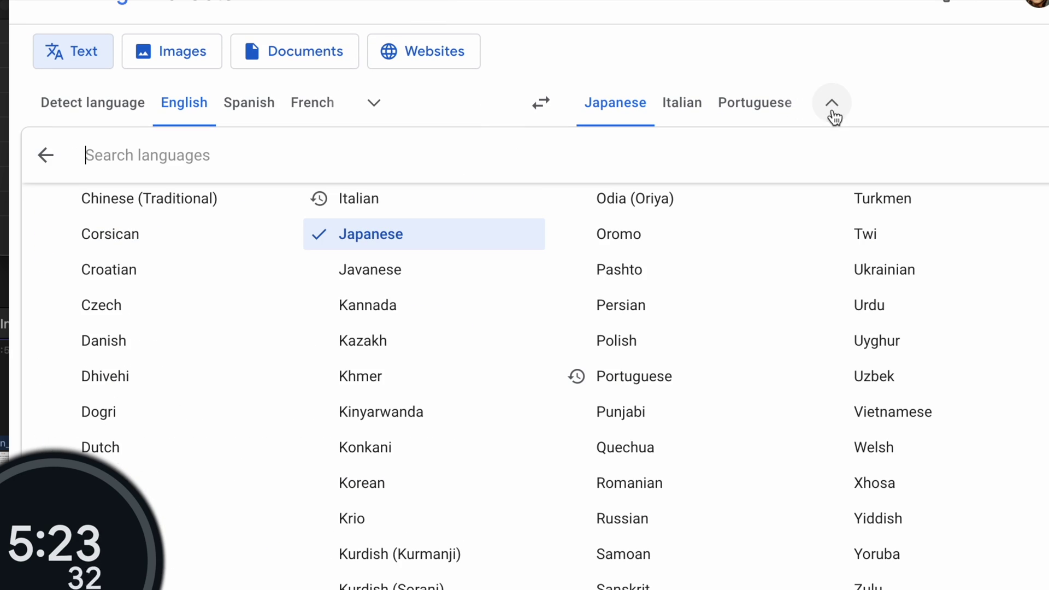
text(korean)
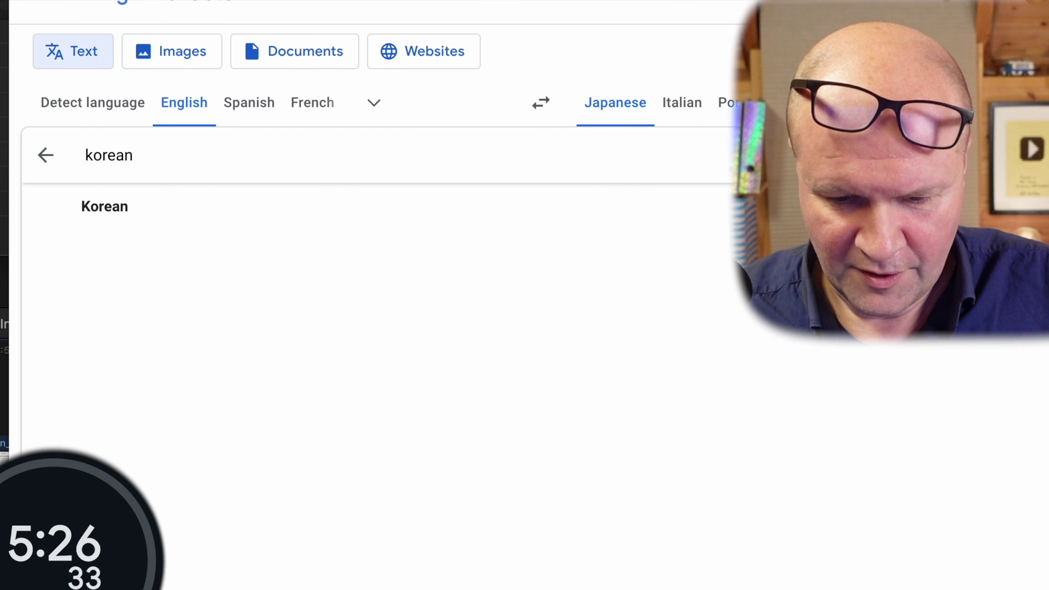
key(Return)
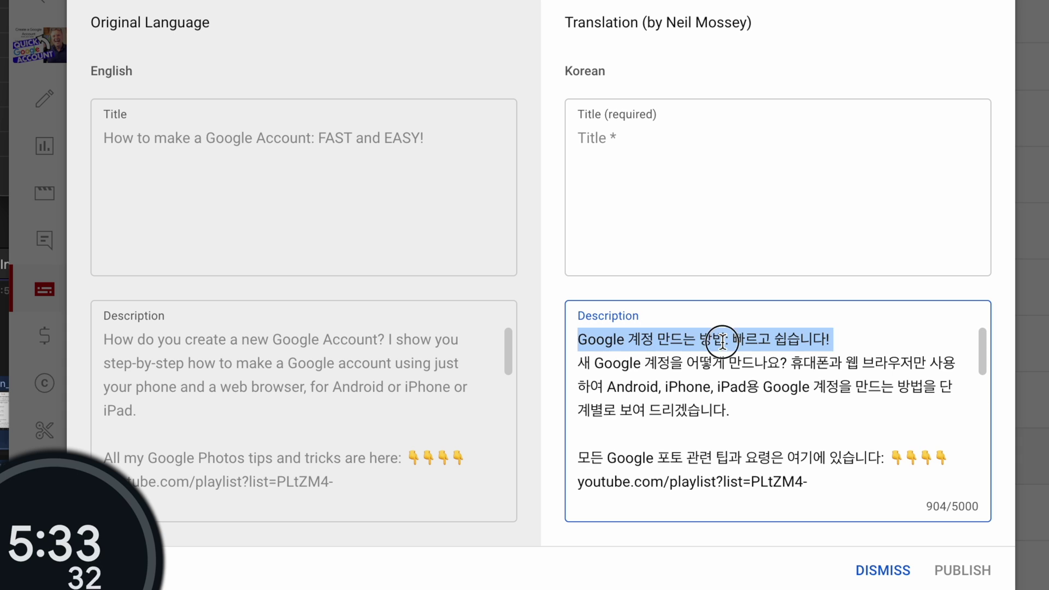
Move the first description line into the Korean title and publish the Korean title and description.
key(ctrl+x)
click(668, 162)
key(ctrl+v)
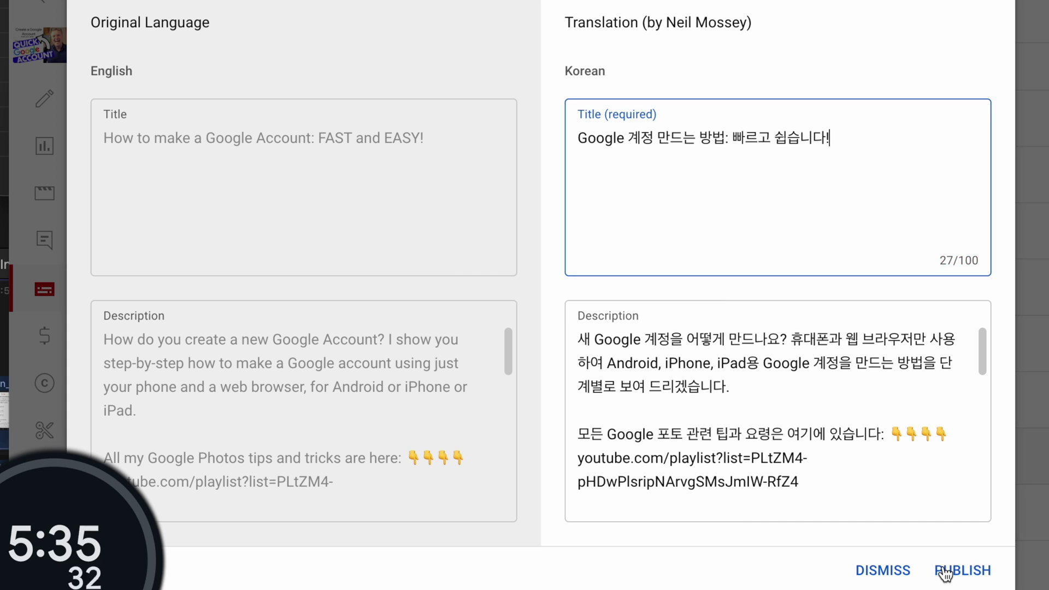
click(945, 570)
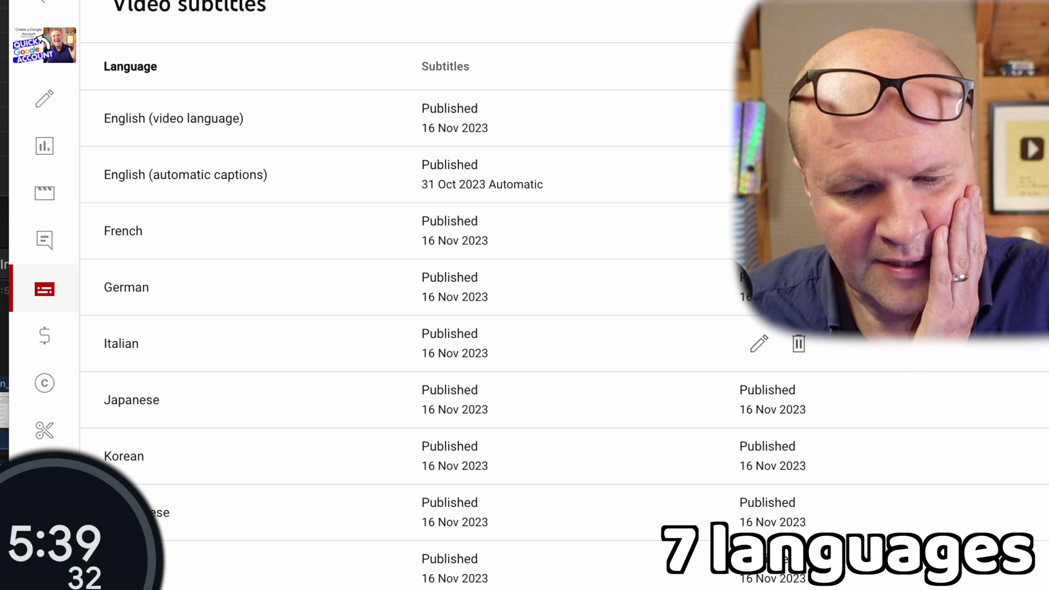
Add Arabic as a language and publish auto-translated Arabic subtitles.
click(417, 488)
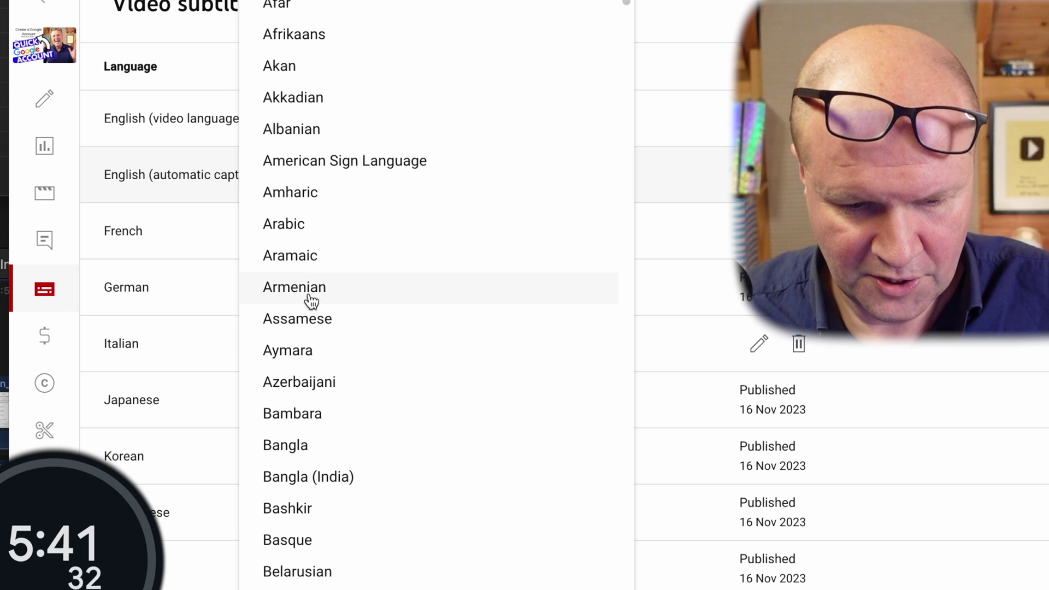
click(330, 235)
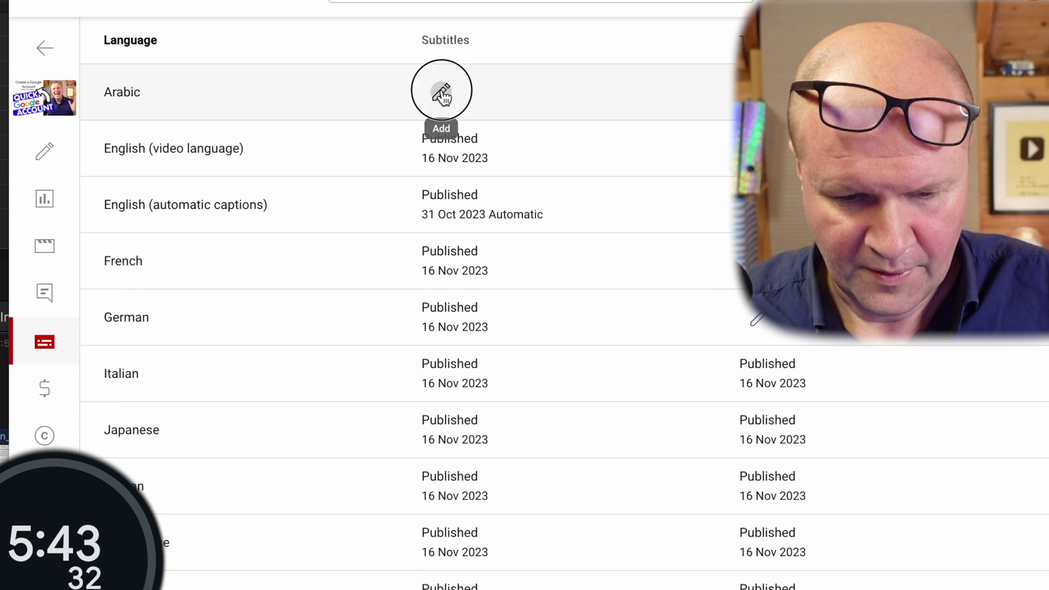
click(443, 89)
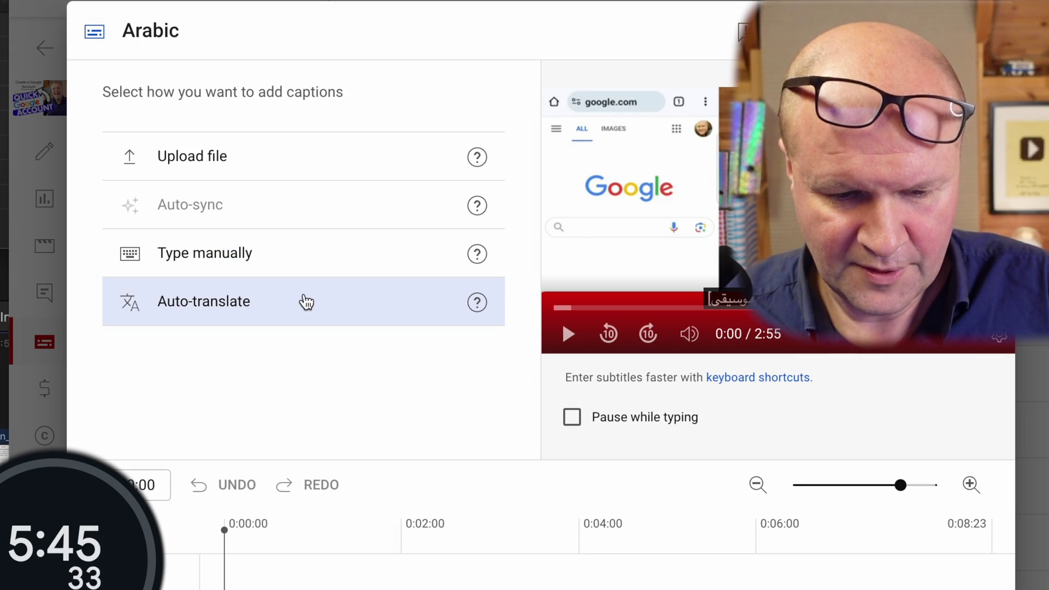
click(304, 300)
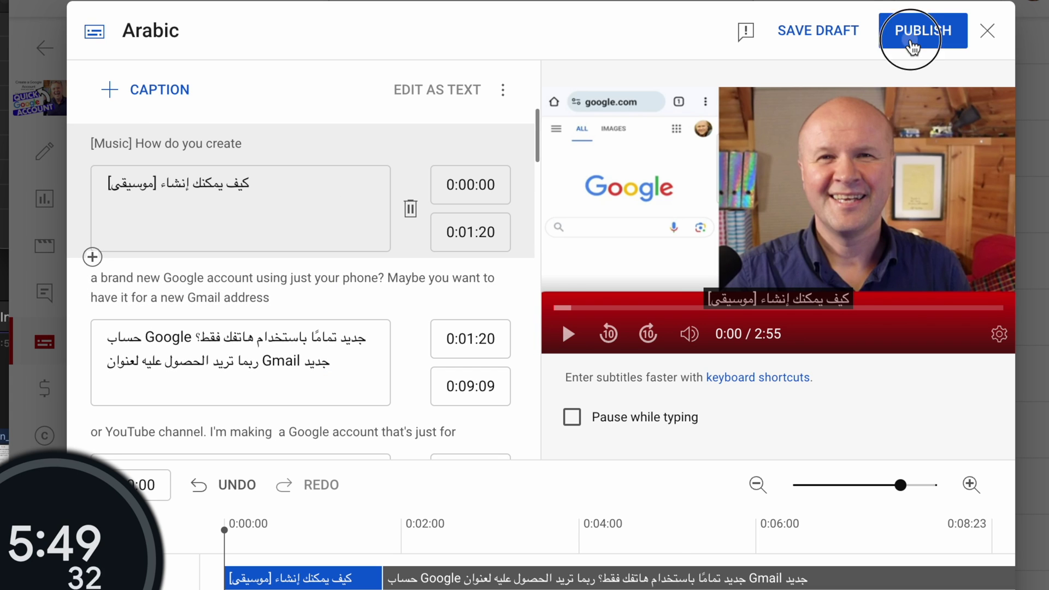
click(911, 43)
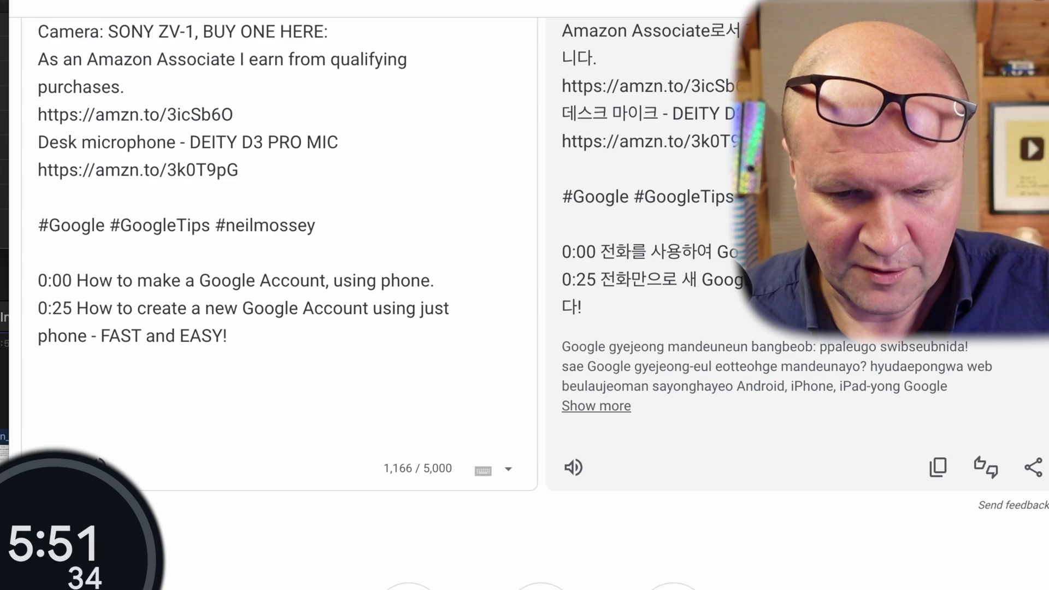
Set Google Translate's target language to Arabic by searching 'ara'.
scroll(525, 306, up, 5)
click(1027, 180)
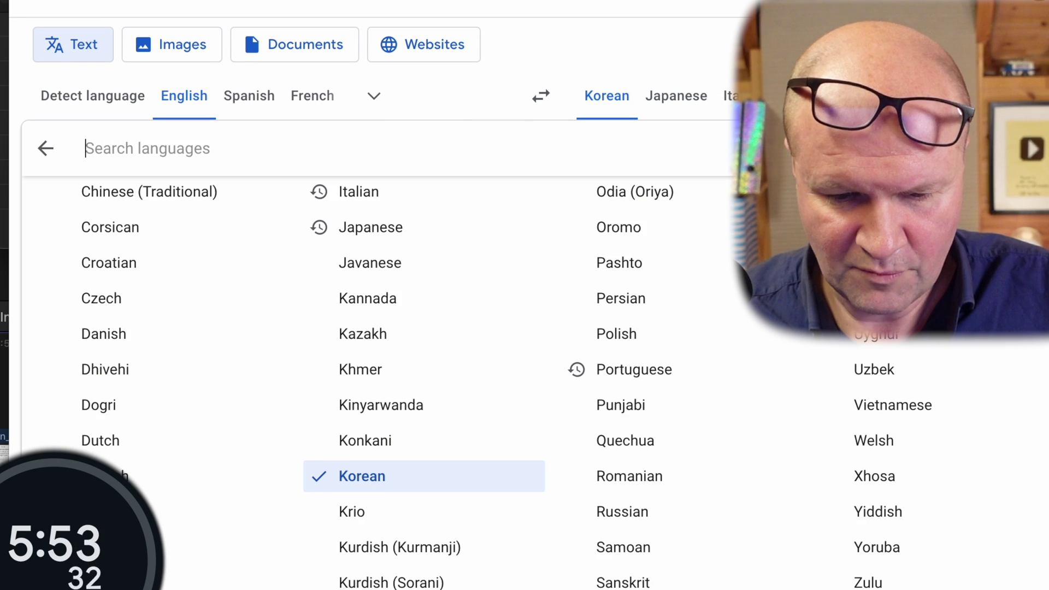
text(ara)
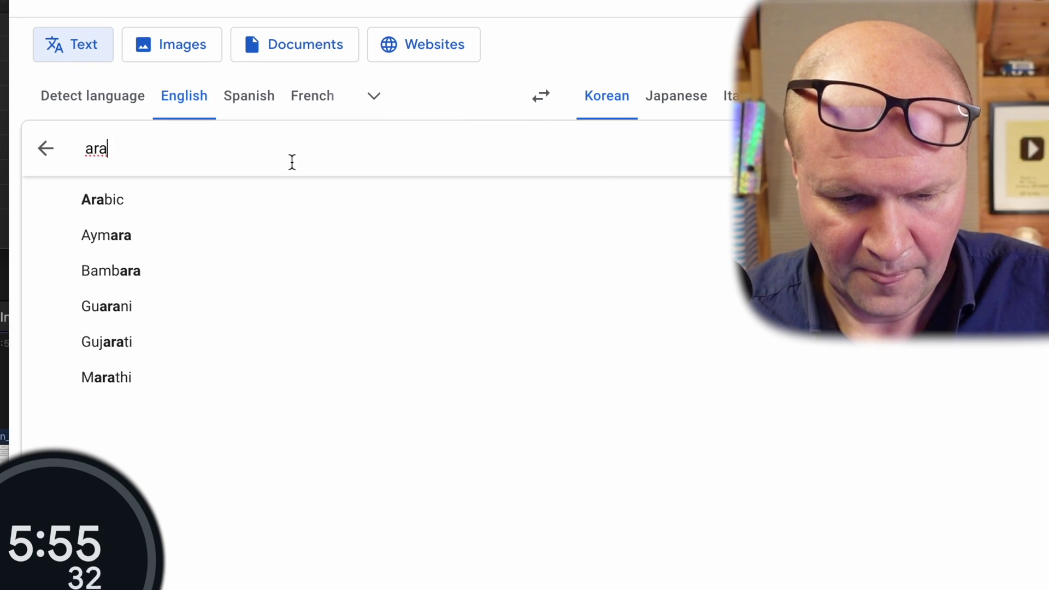
key(Return)
Paste the Arabic translation into the Arabic description and cut its first line out as the title.
click(940, 458)
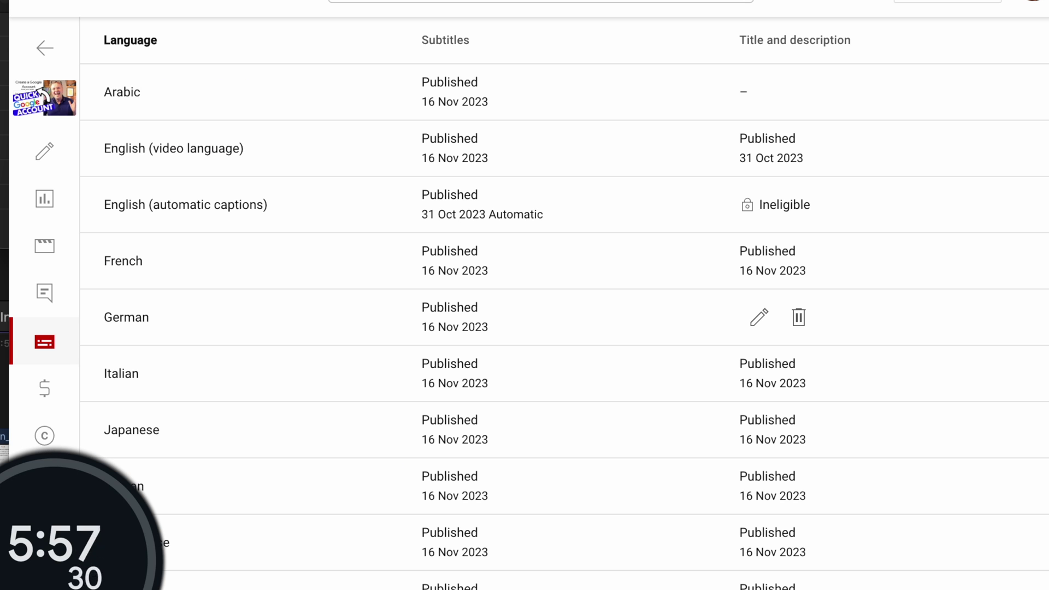
click(753, 109)
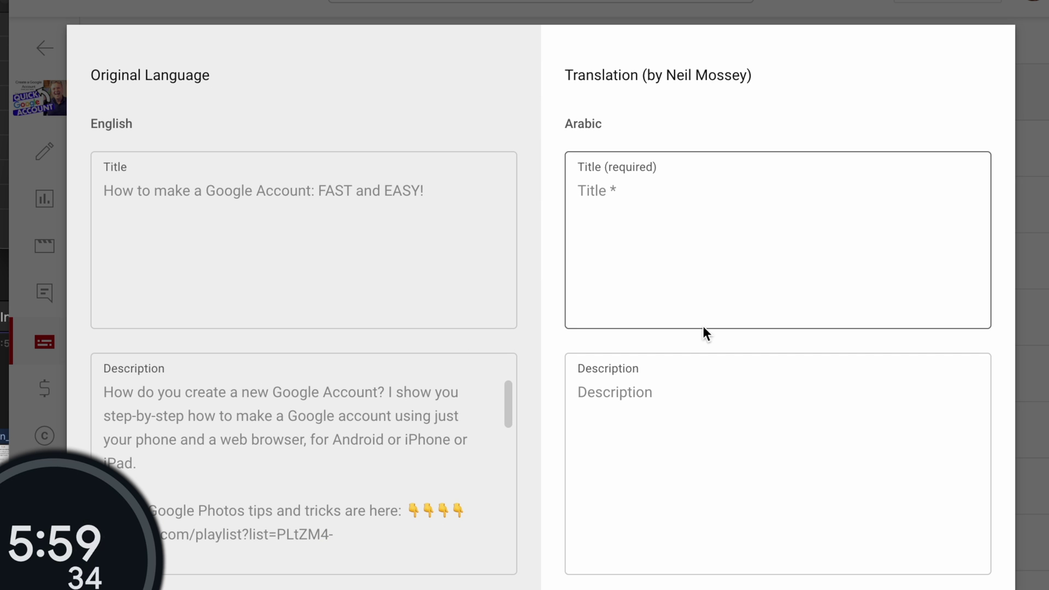
click(701, 426)
key(ctrl+v)
scroll(764, 391, up, 10)
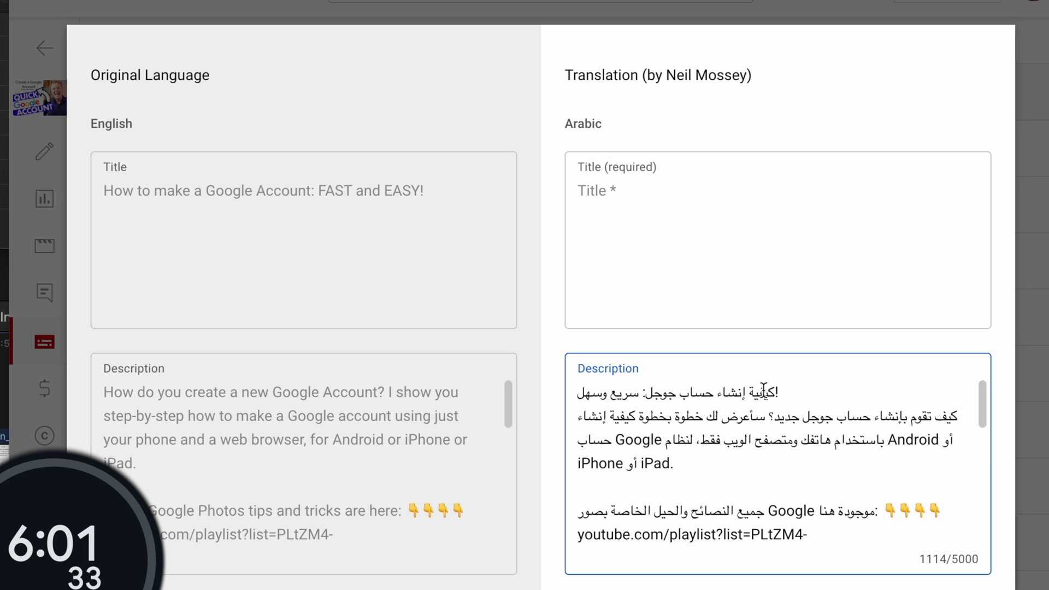
drag(807, 392, 569, 380)
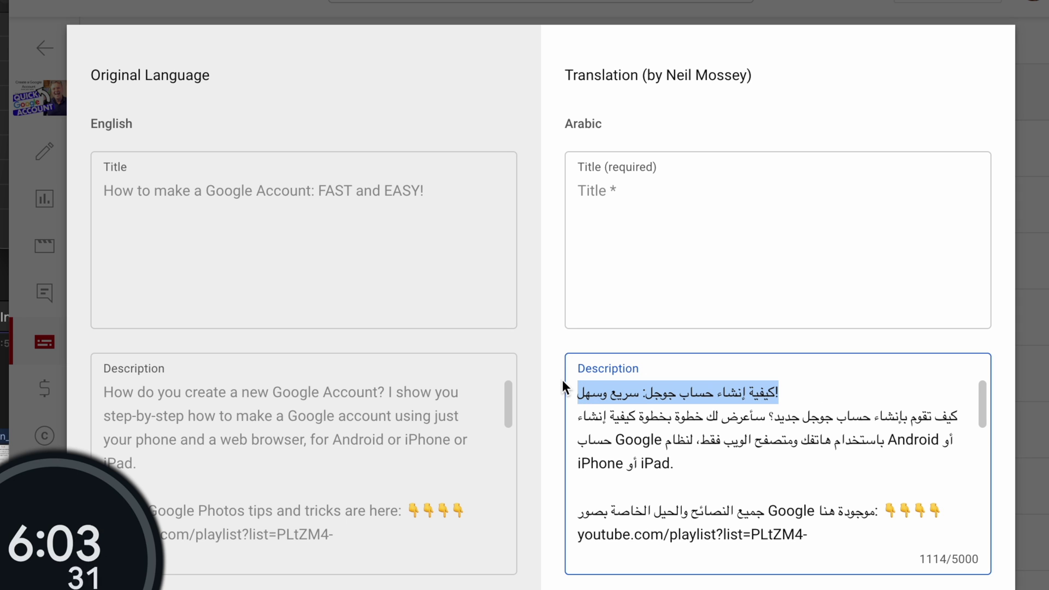
key(ctrl+x)
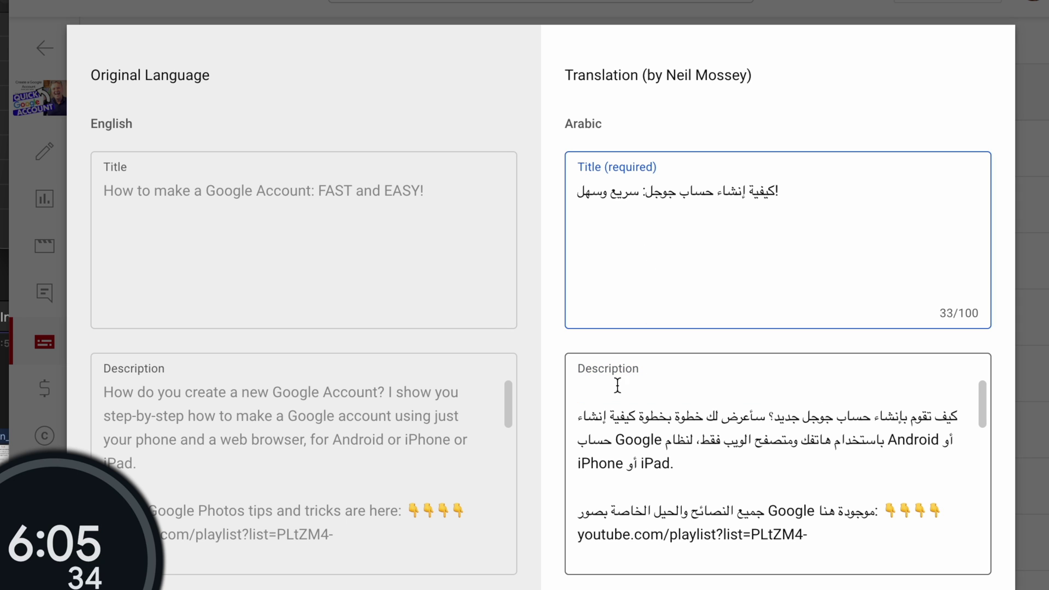
key(Delete)
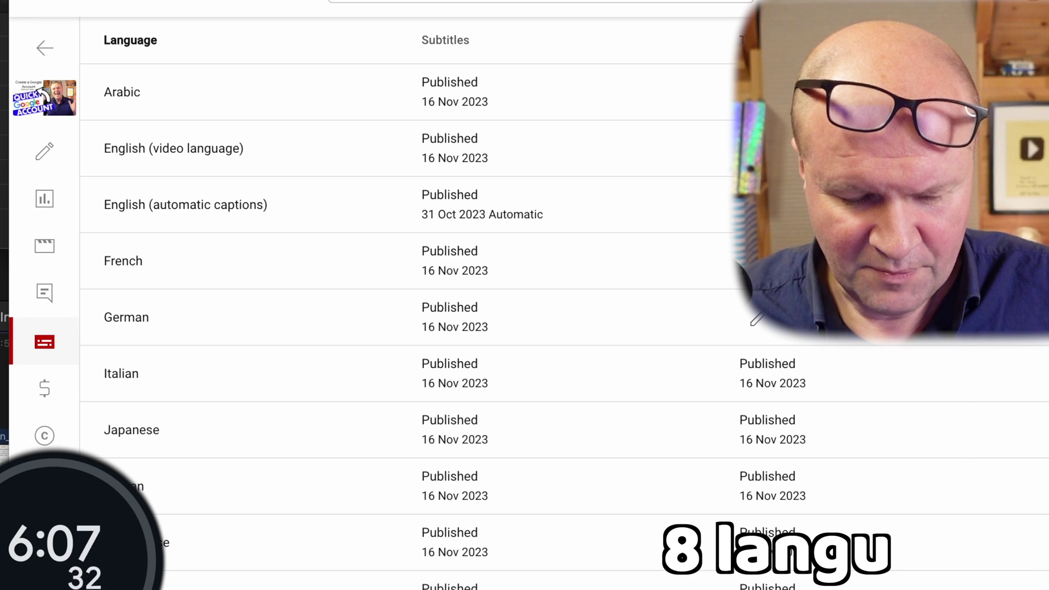
Add Chinese (Singapore) as a language and start its subtitles by choosing a caption method.
click(369, 481)
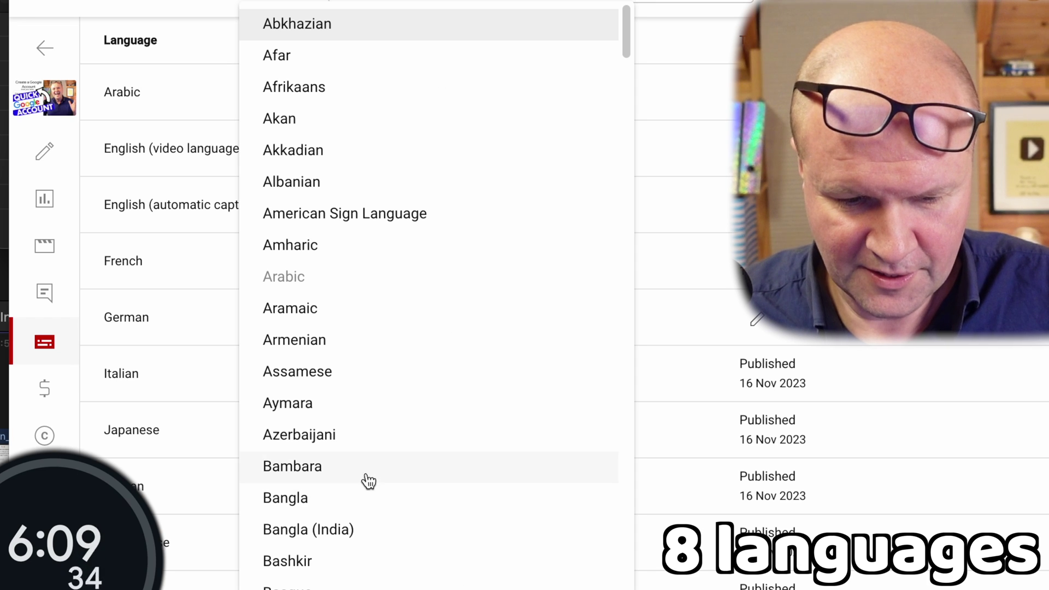
key(d)
click(391, 52)
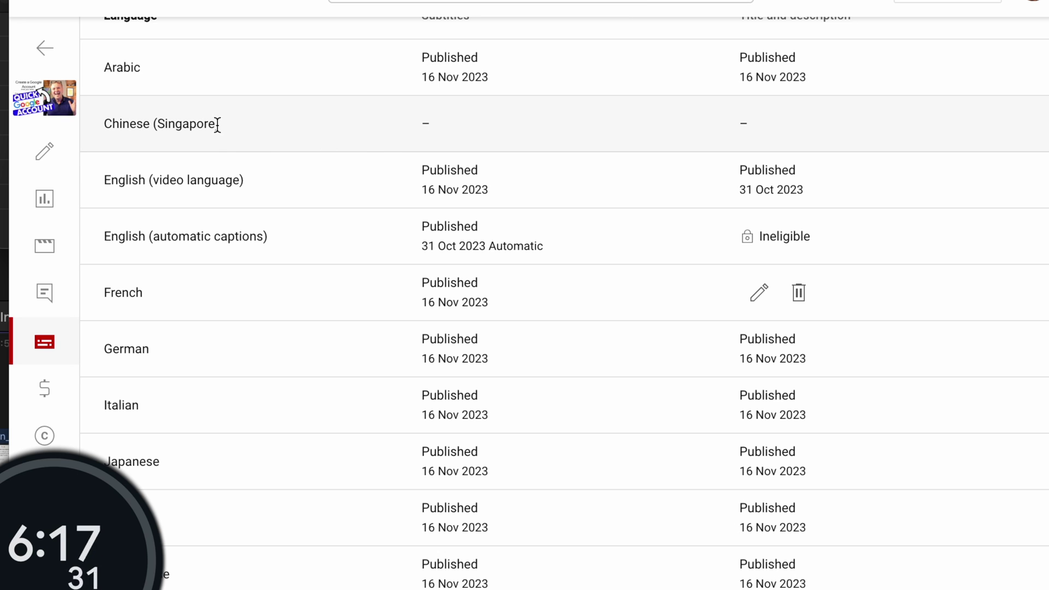
click(180, 118)
scroll(180, 119, down, 1)
drag(180, 118, 236, 103)
scroll(235, 103, up, 1)
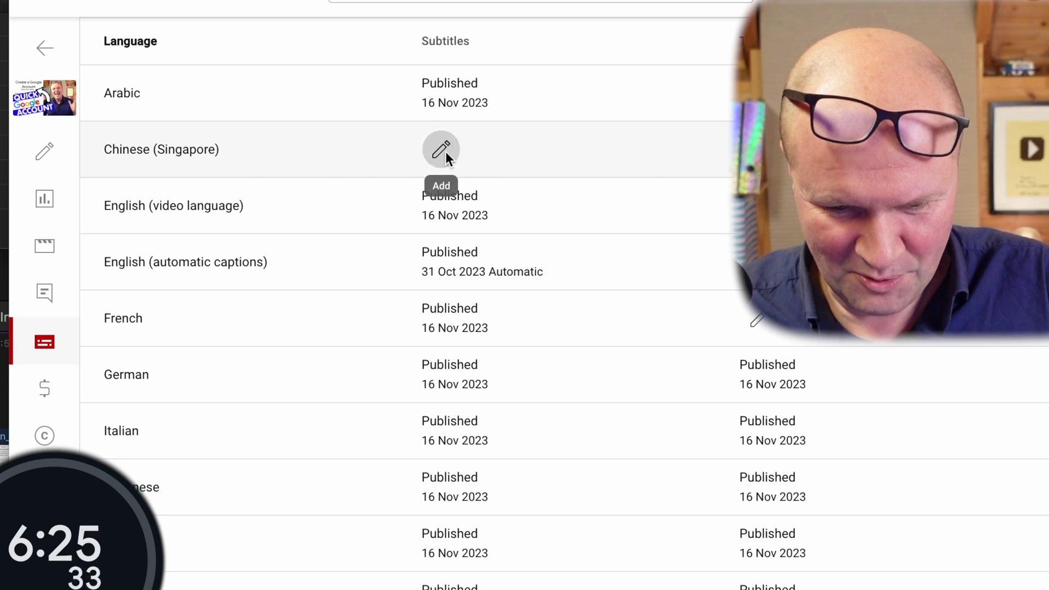
click(445, 152)
click(297, 274)
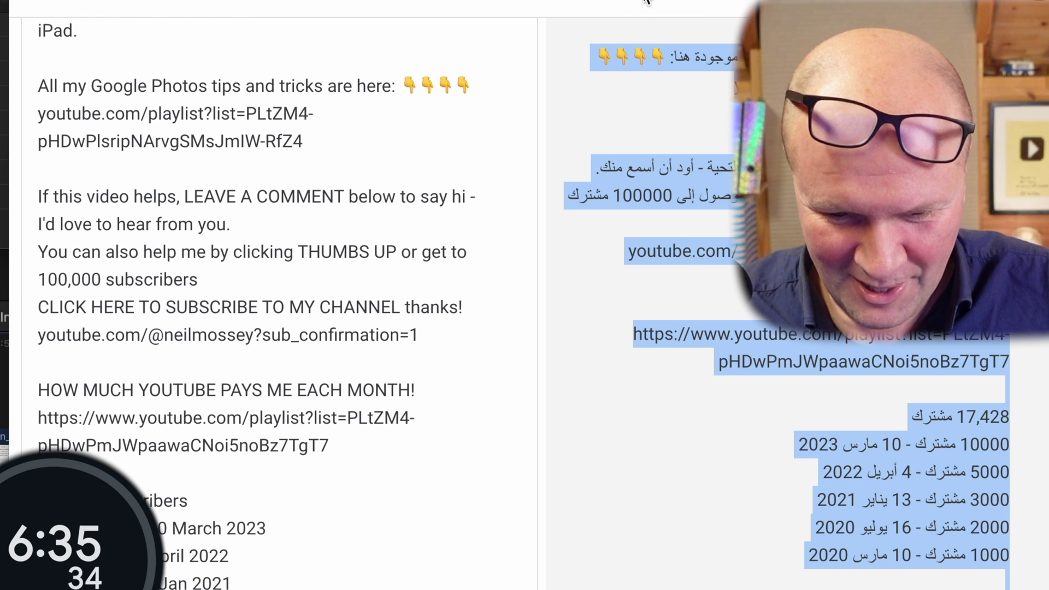
Set Google Translate's target language to Chinese (Simplified) by searching 'chin'.
scroll(646, 3, up, 5)
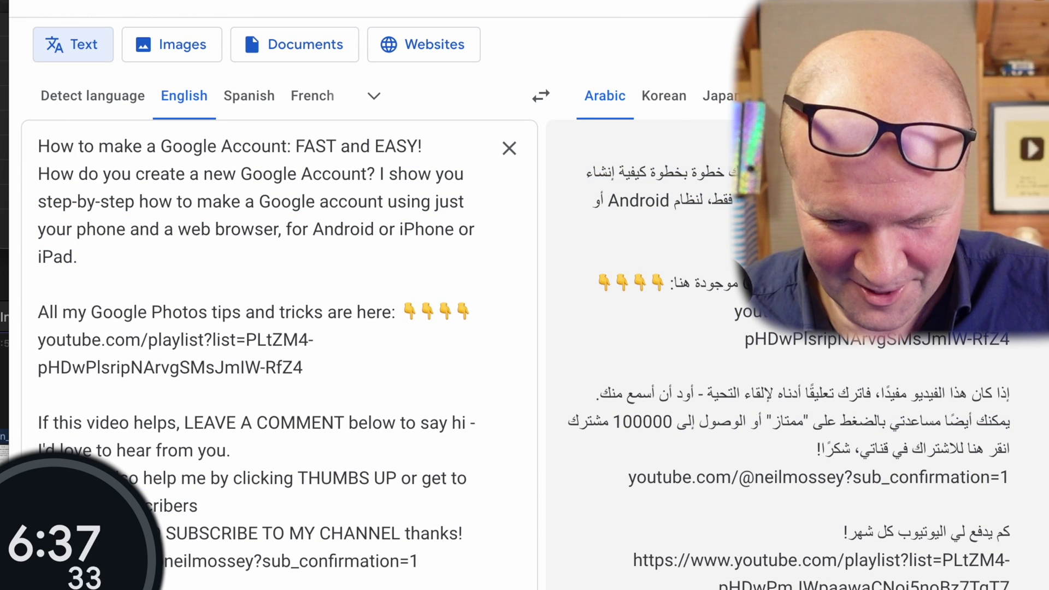
text(chin)
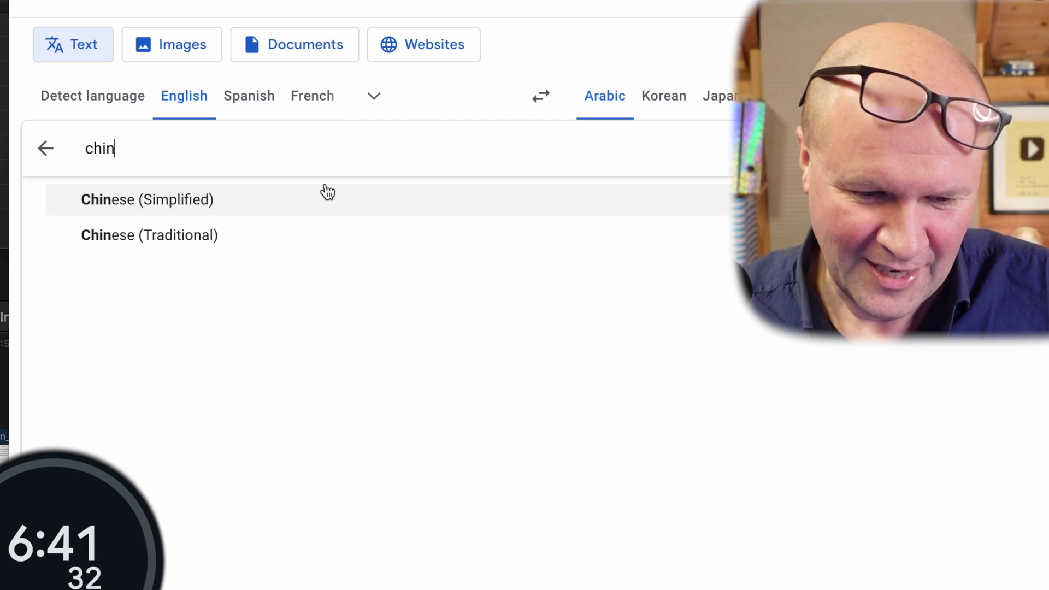
click(300, 213)
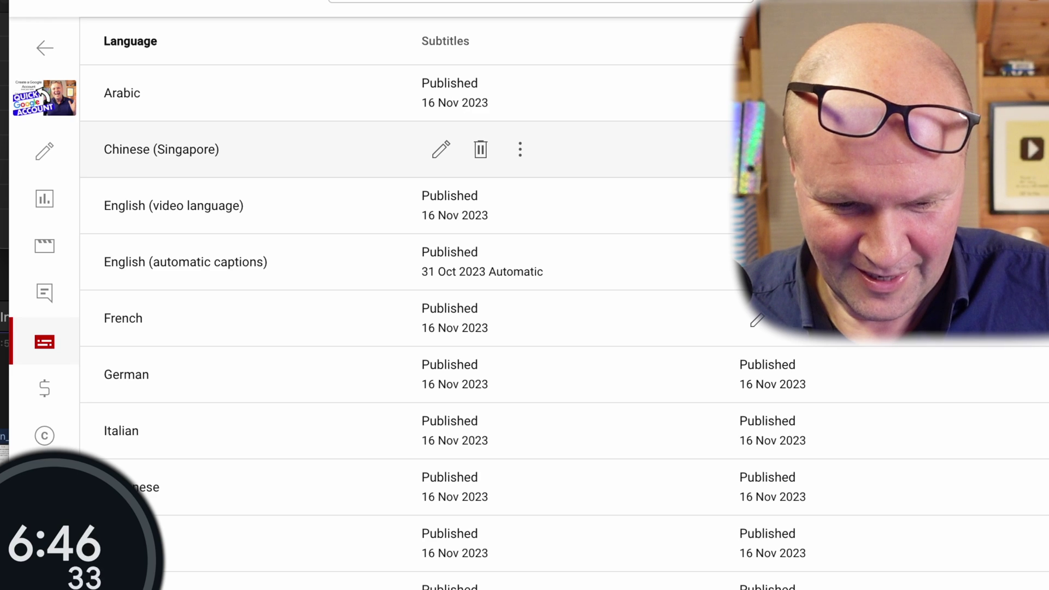
Paste the Chinese translation into the Chinese (Singapore) description and move its first line into the title.
click(441, 149)
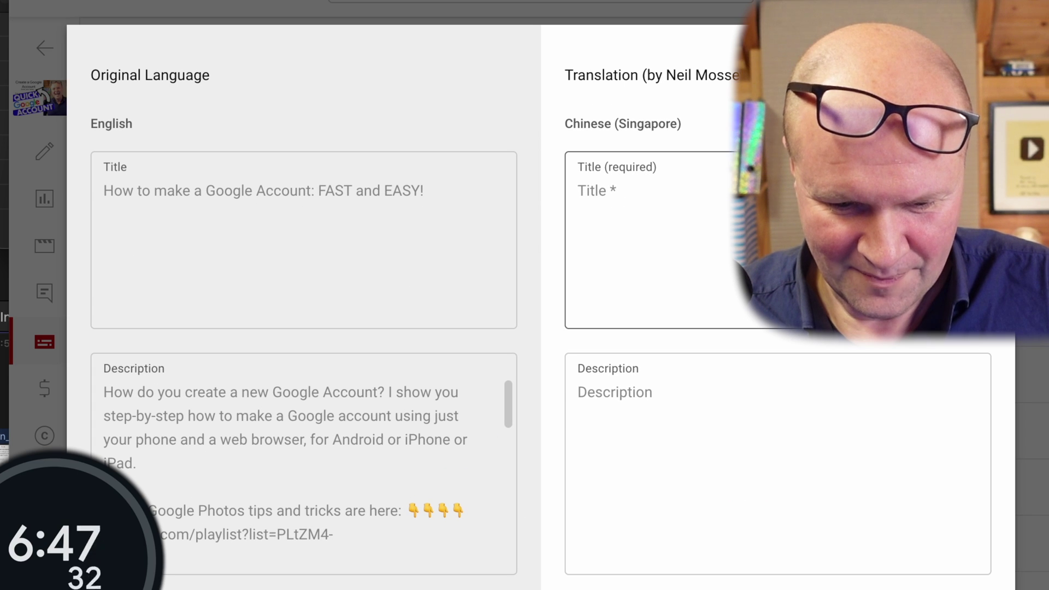
key(ctrl+v)
drag(700, 510, 698, 534)
drag(703, 439, 709, 227)
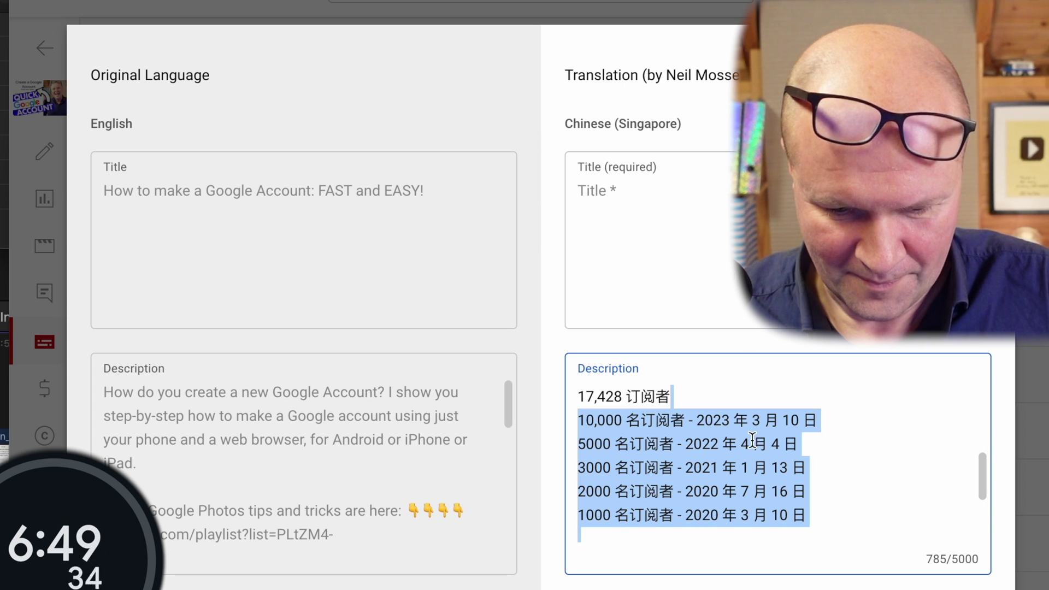
scroll(753, 440, up, 5)
drag(844, 394, 600, 384)
key(BackSpace)
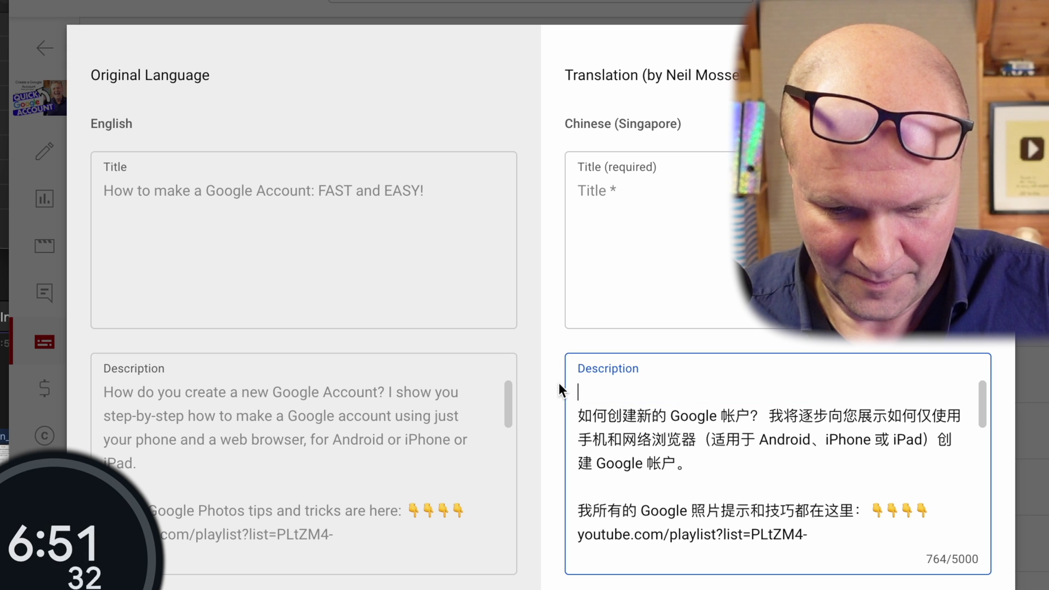
key(BackSpace)
click(629, 210)
key(ctrl+v)
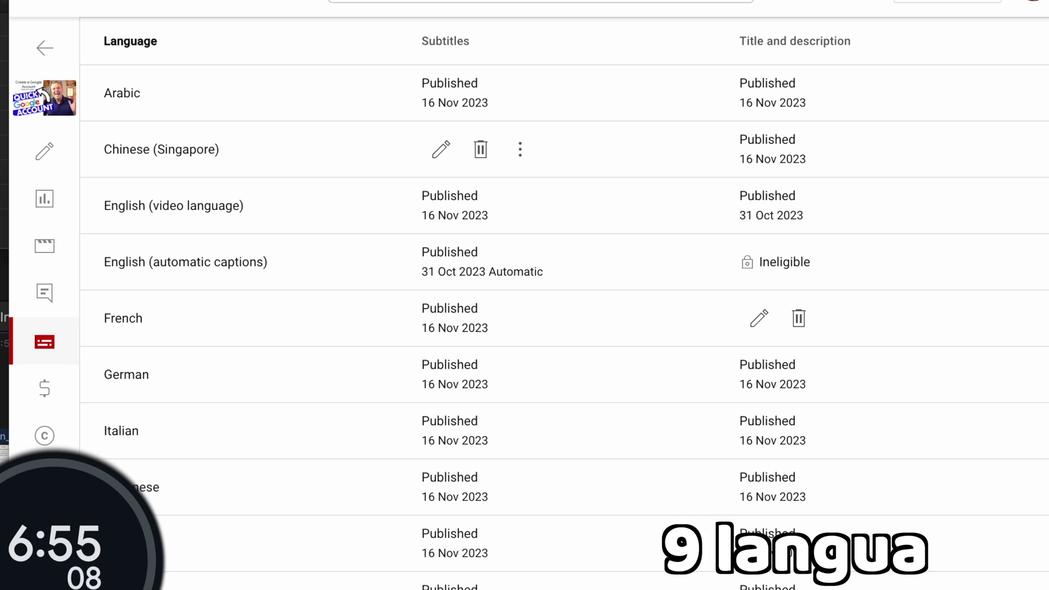
Add Danish as a language with subtitles auto-translated from the English captions.
scroll(766, 440, down, 1)
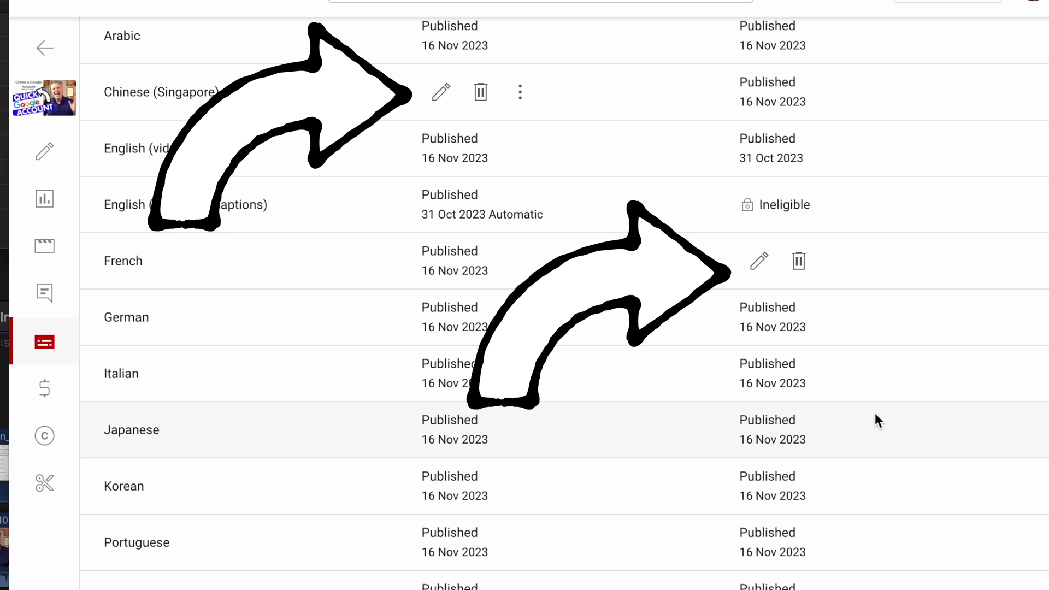
scroll(726, 248, up, 3)
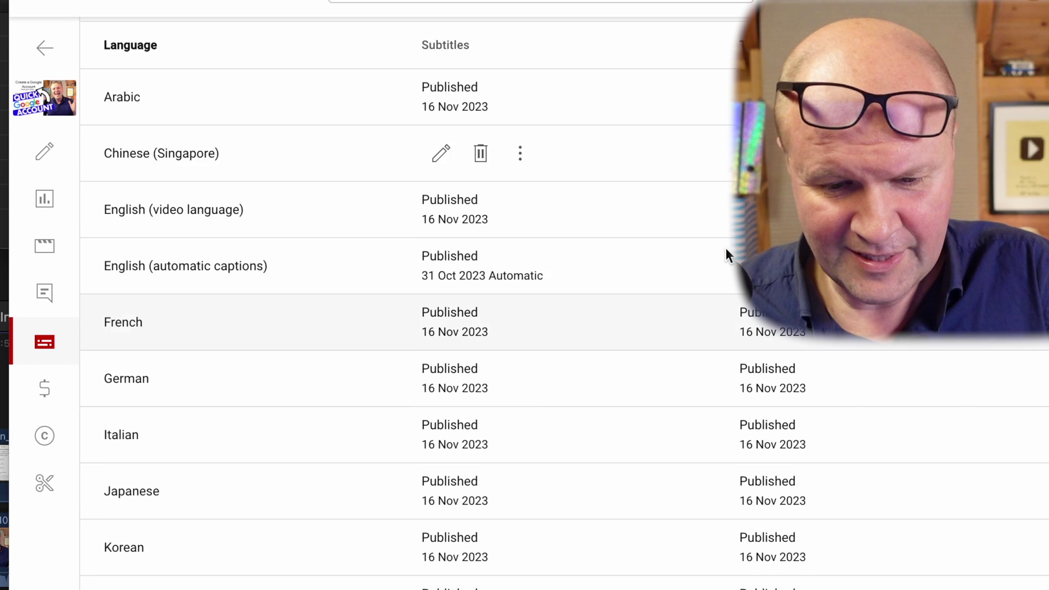
scroll(693, 422, down, 3)
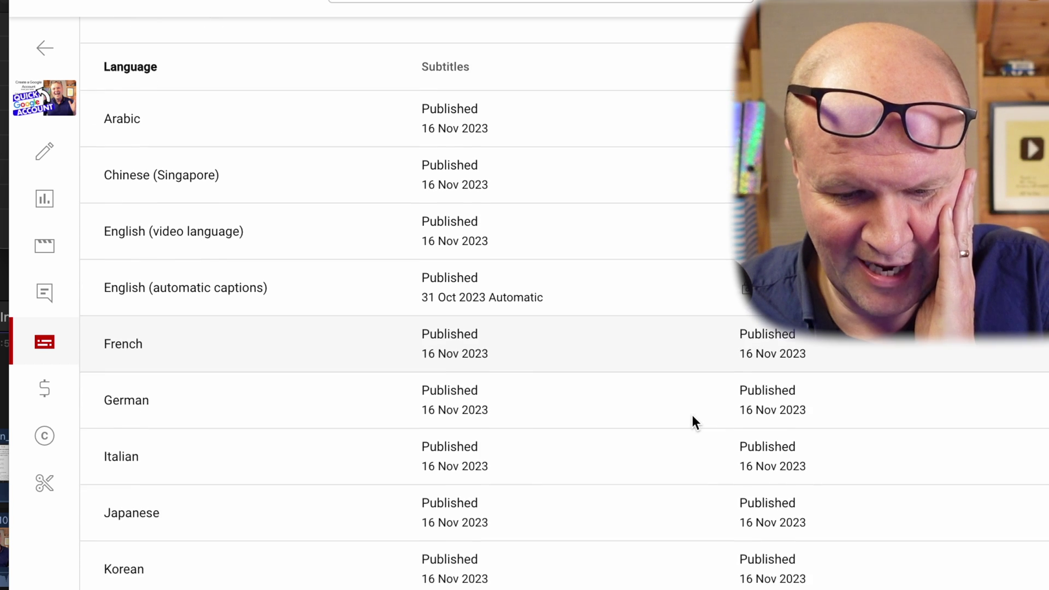
scroll(1020, 492, up, 3)
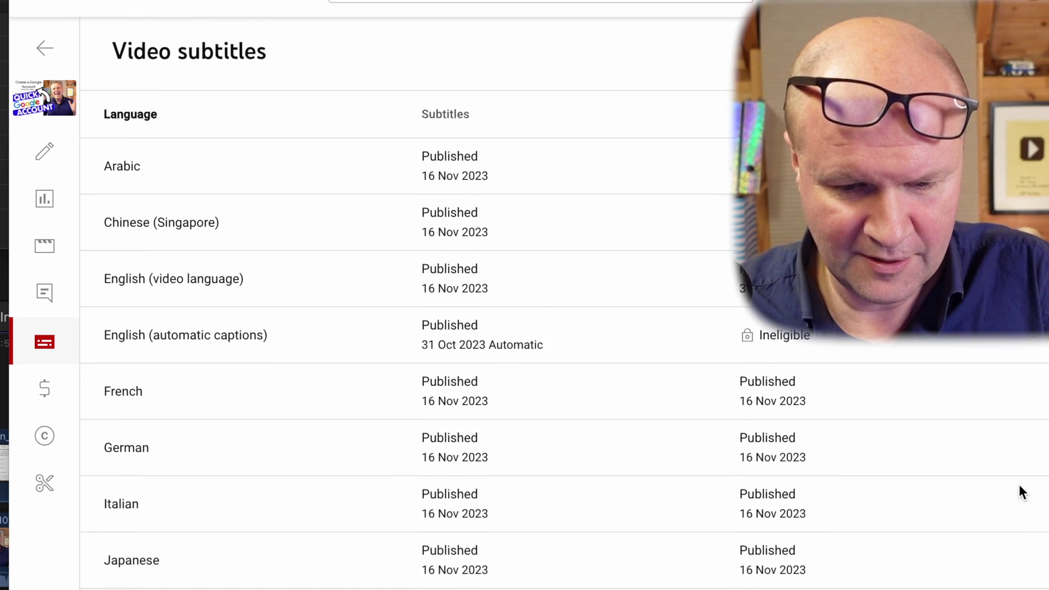
scroll(1020, 491, down, 3)
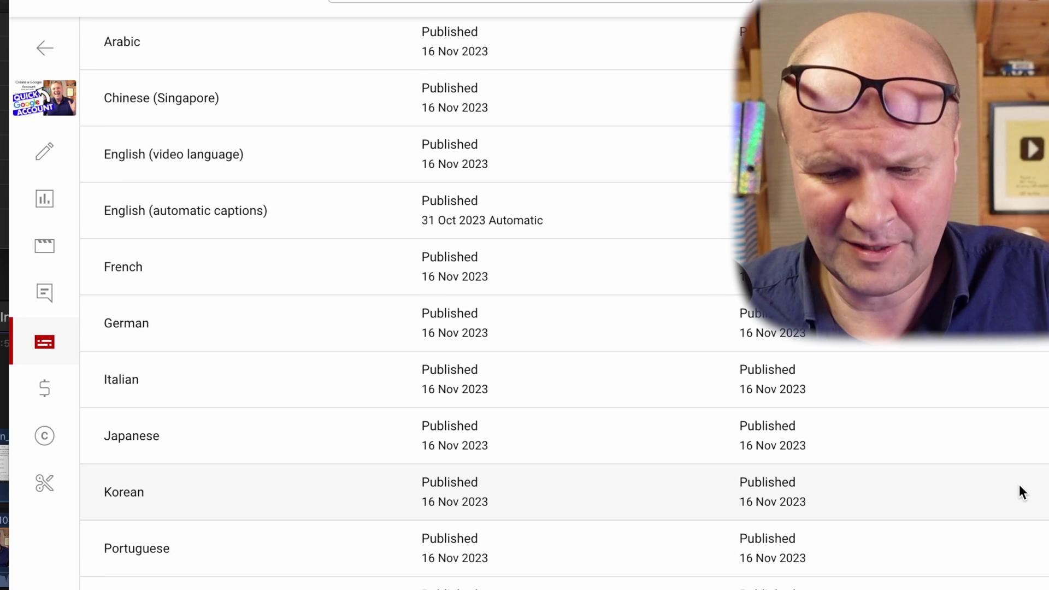
scroll(1019, 484, down, 1)
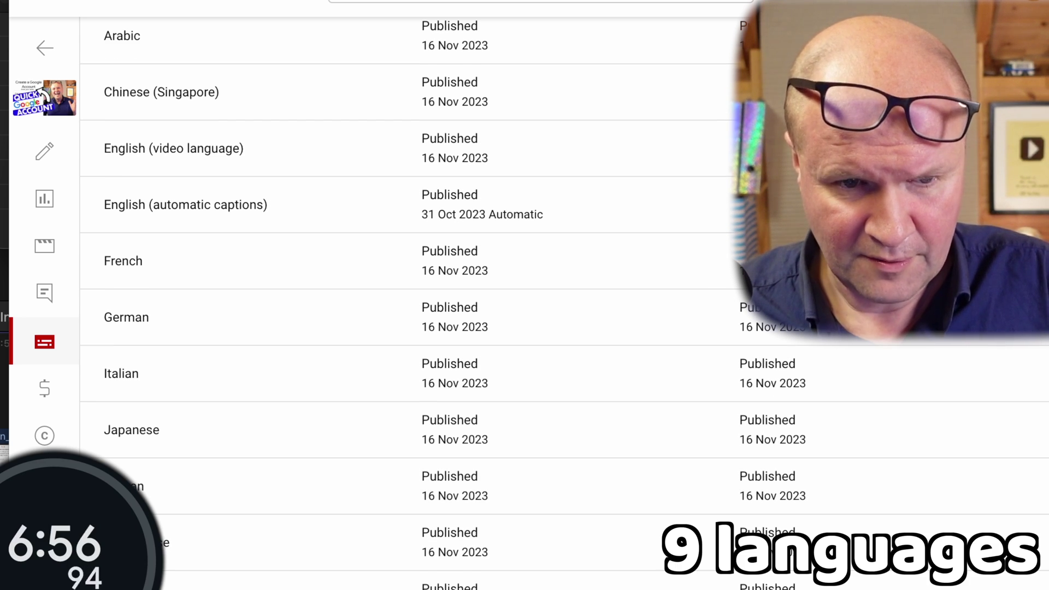
key(d)
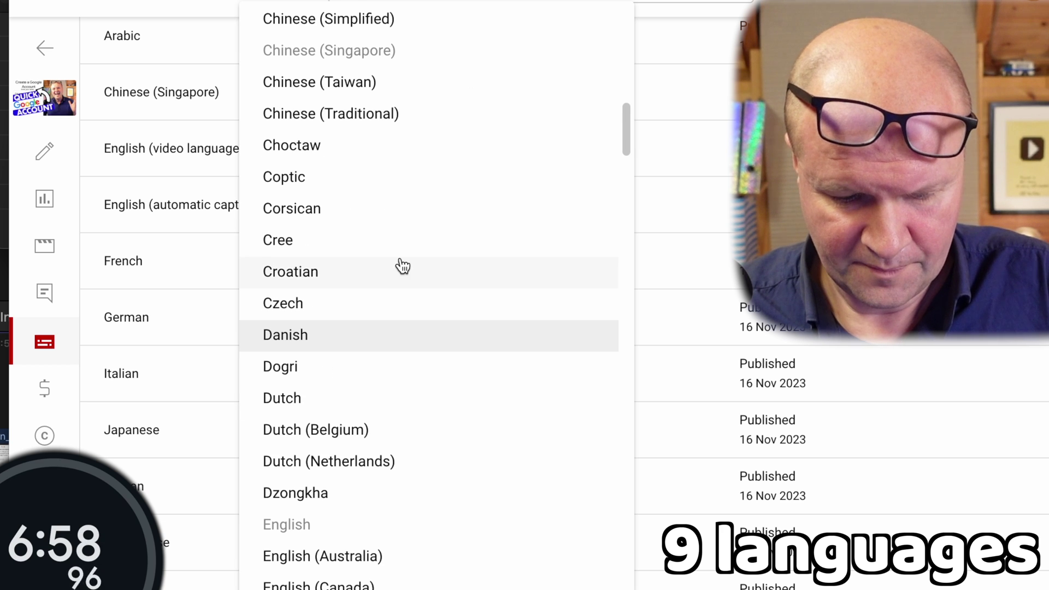
click(366, 331)
click(447, 125)
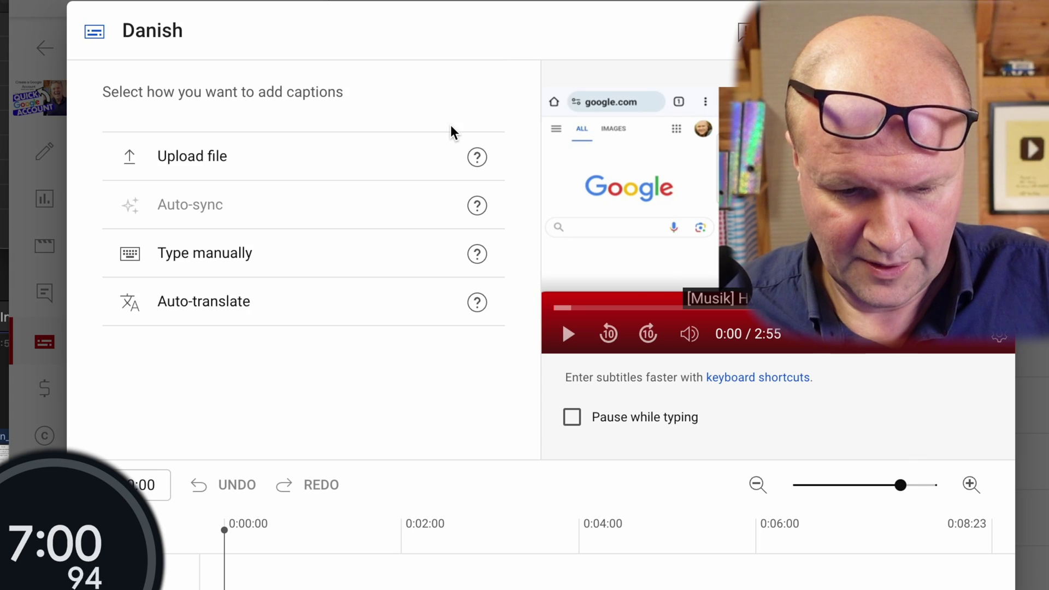
click(293, 309)
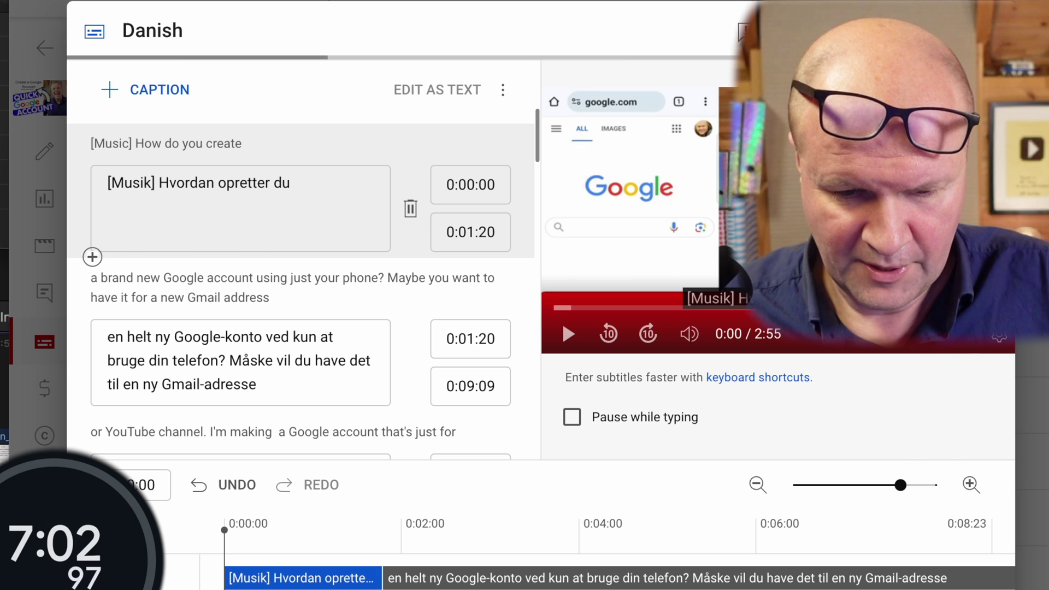
key(ctrl+Tab)
Set Google Translate's target language to Danish by searching 'dan'.
scroll(667, 124, up, 15)
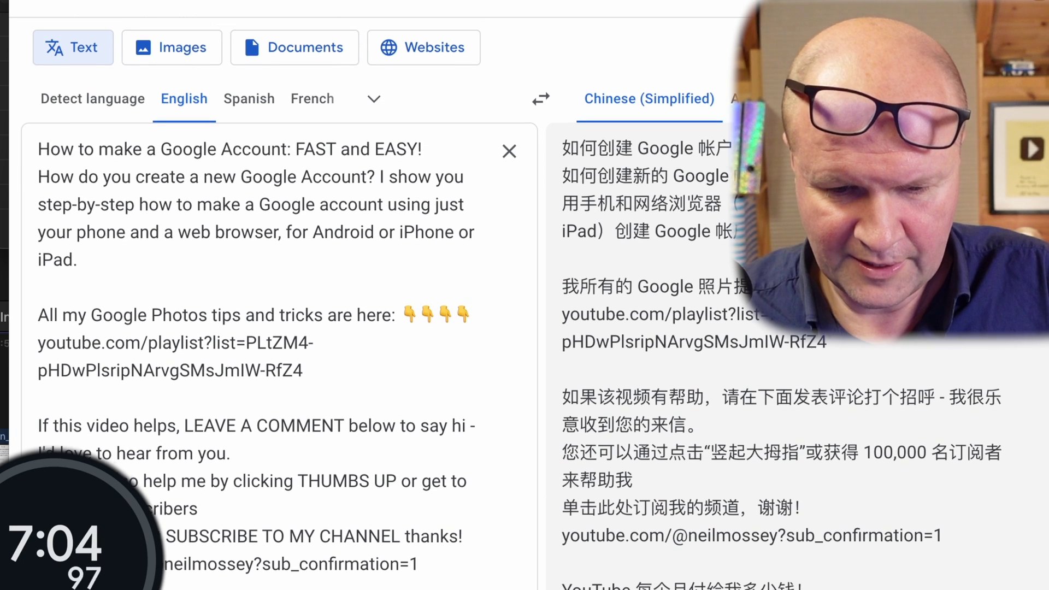
click(878, 109)
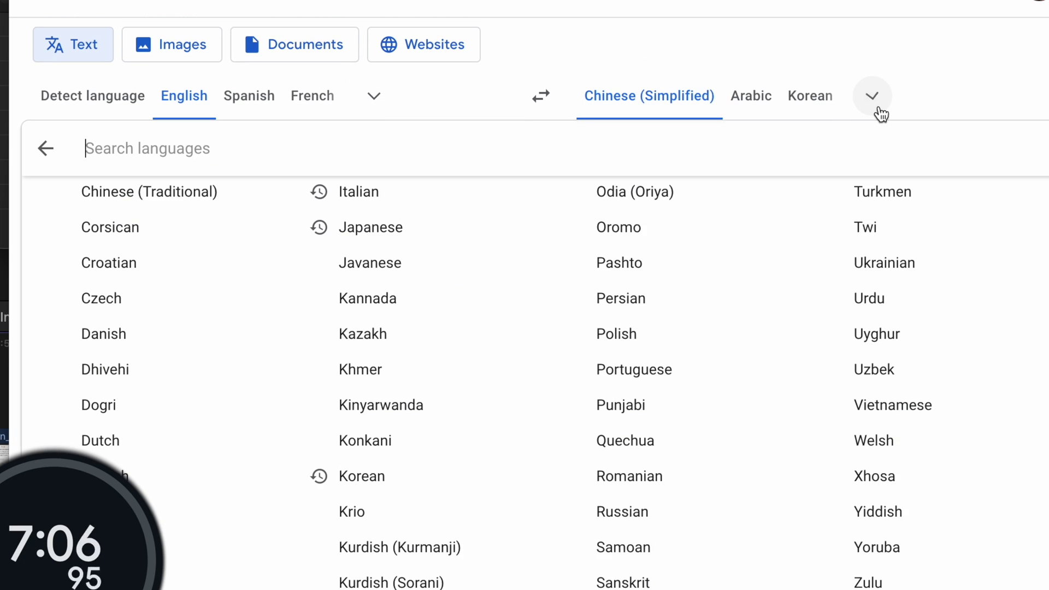
text(danish)
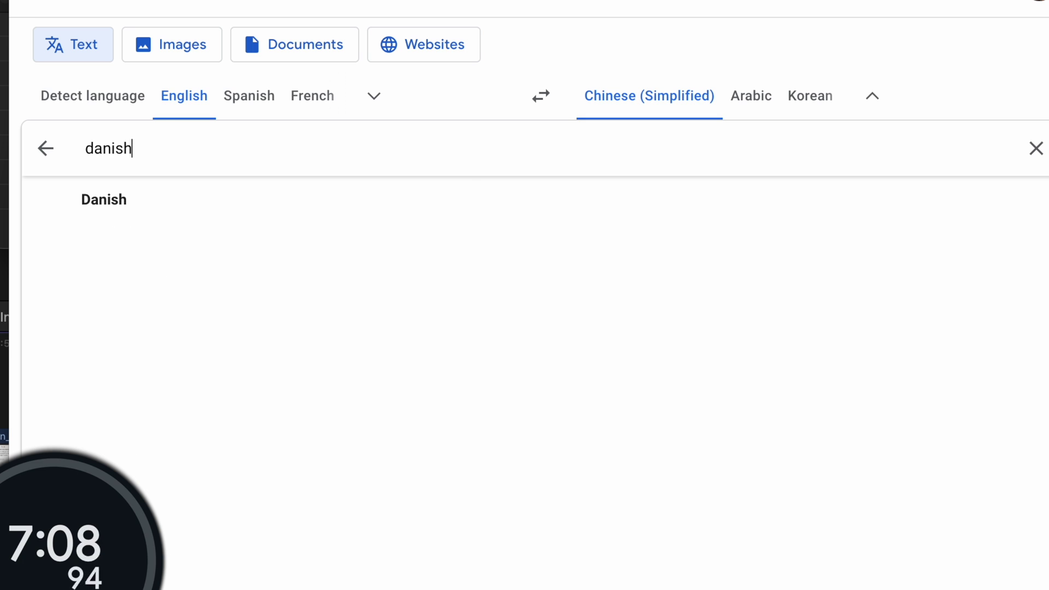
click(494, 200)
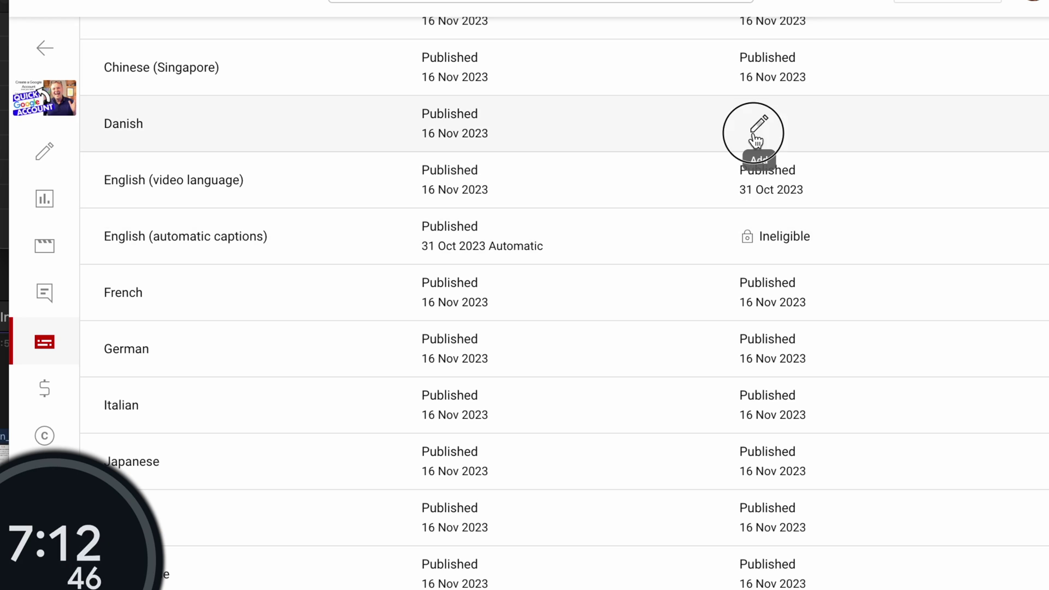
Paste the Danish translation as the description and move its first line into the Danish title.
click(756, 136)
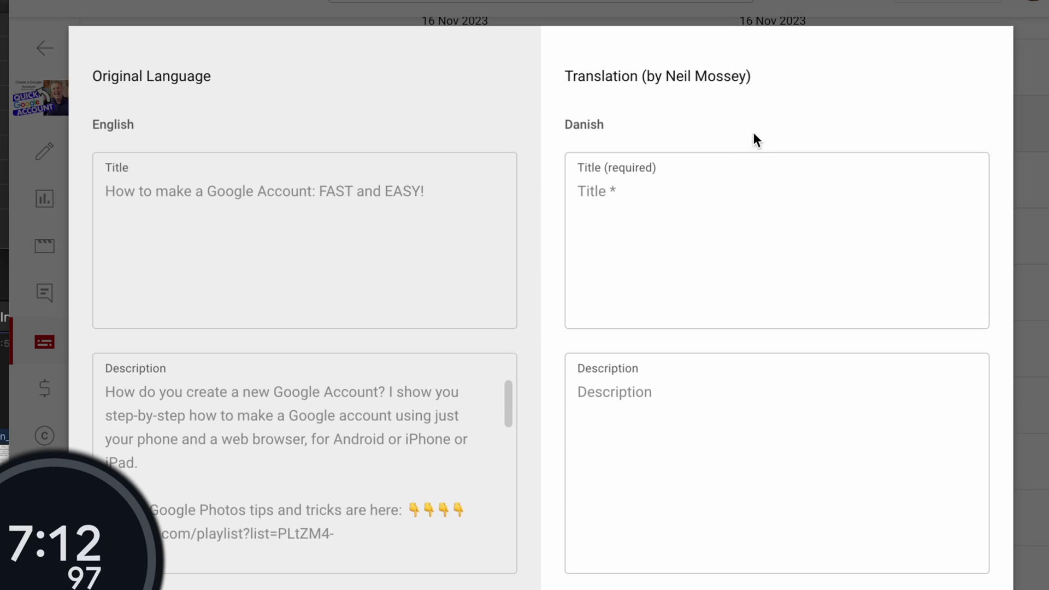
click(676, 393)
key(ctrl+v)
scroll(676, 392, up, 10)
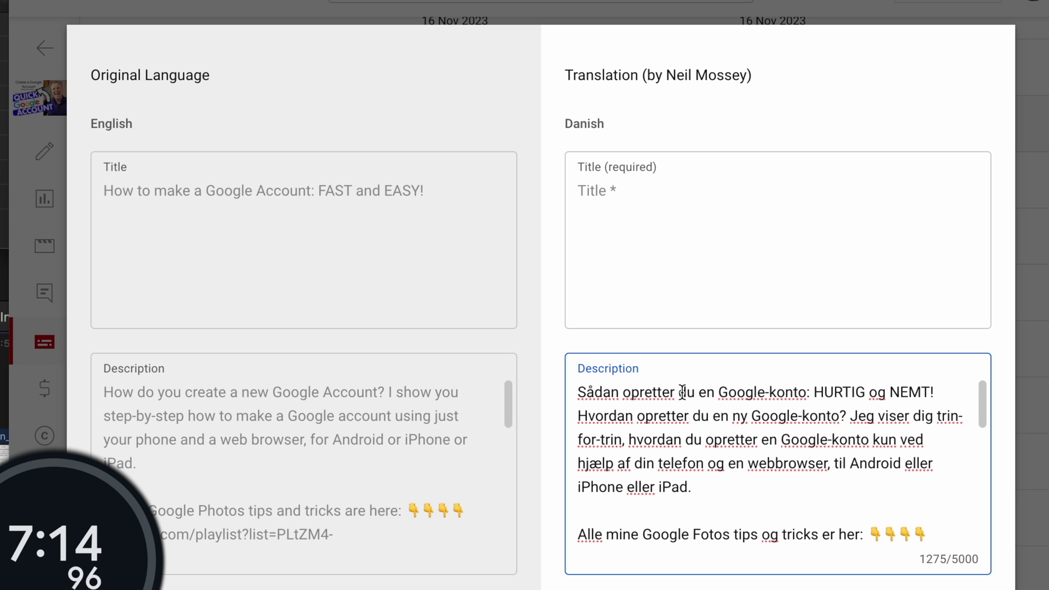
triple_click(683, 393)
key(ctrl+x)
click(643, 201)
key(ctrl+v)
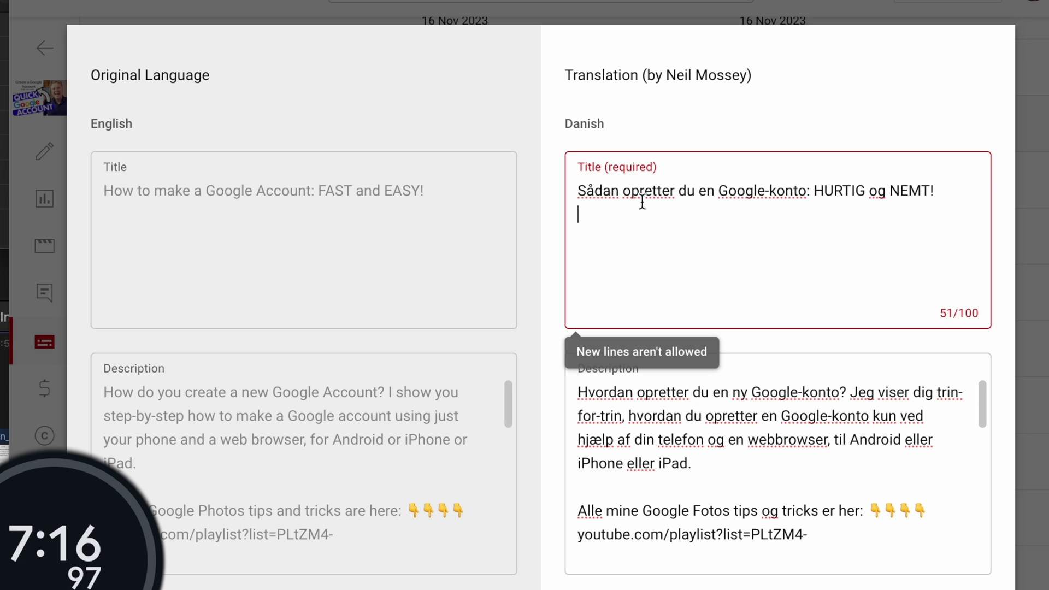
key(BackSpace)
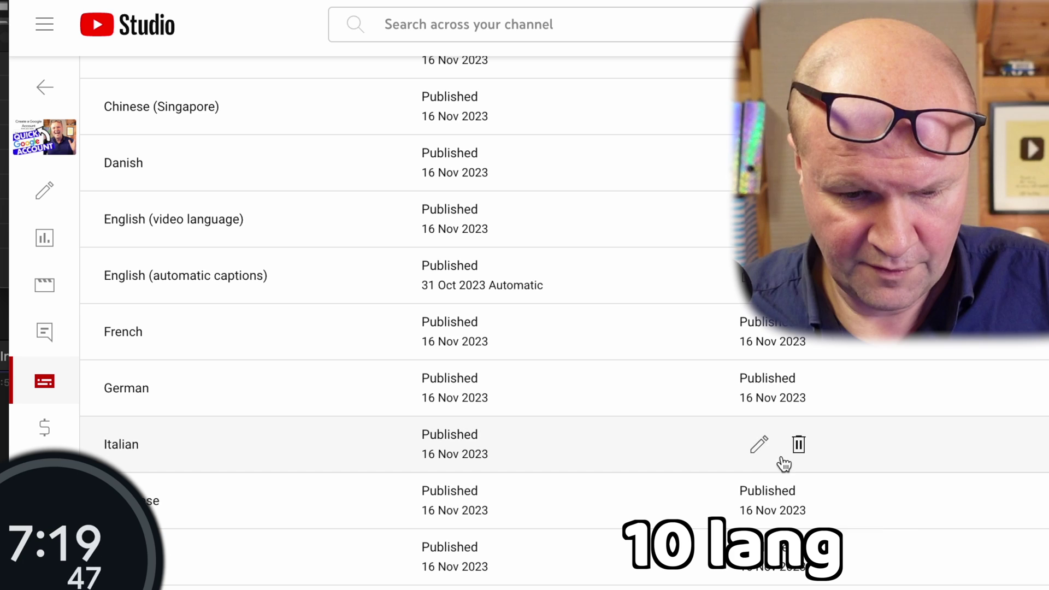
scroll(445, 228, down, 1)
Add Dutch as a subtitle language, auto-translate the captions into Dutch, and publish them.
click(273, 65)
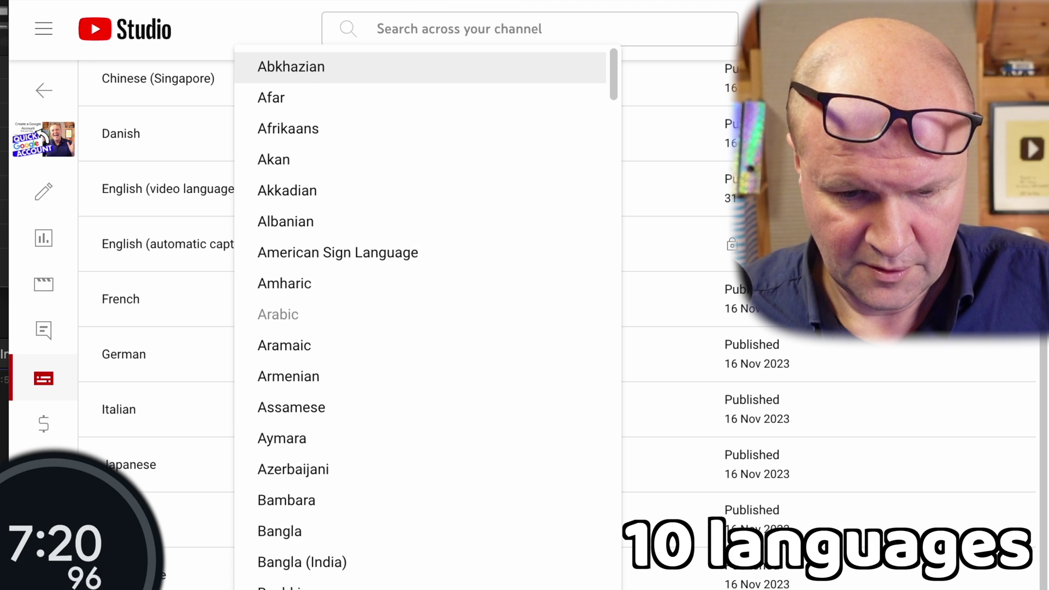
text(du)
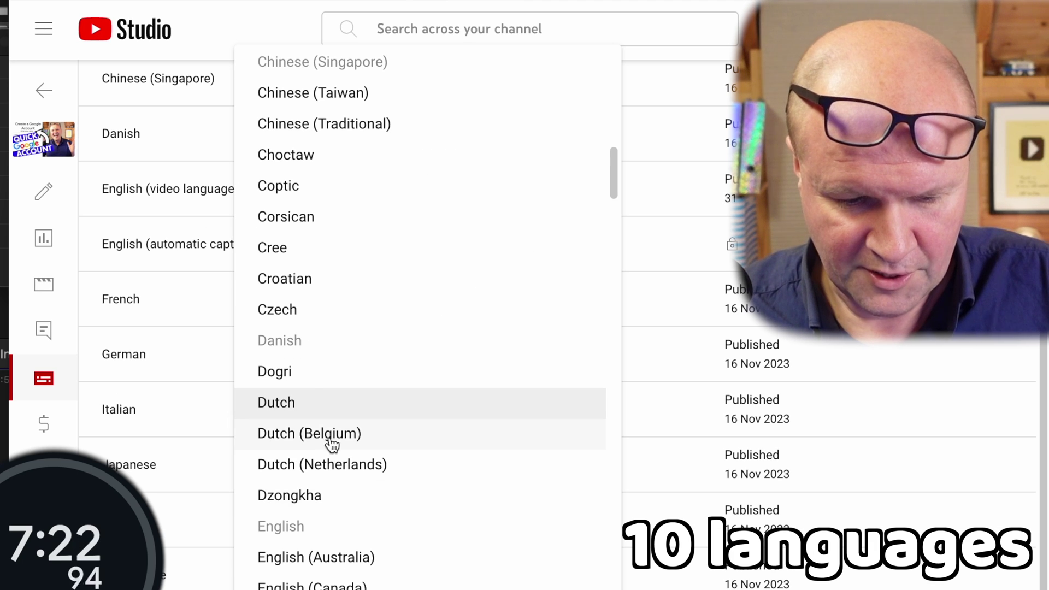
click(332, 417)
click(429, 169)
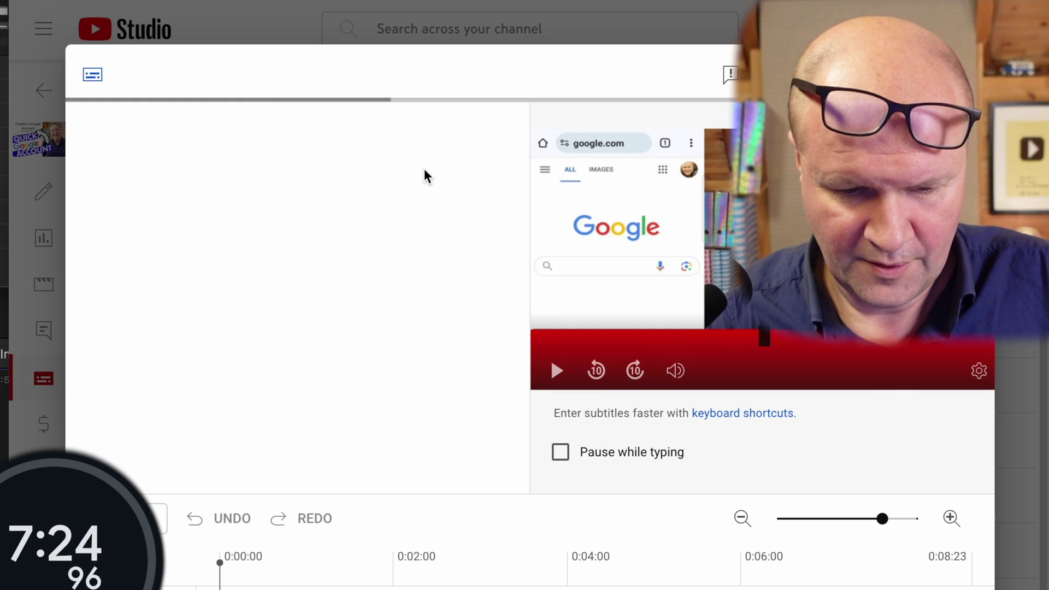
click(297, 341)
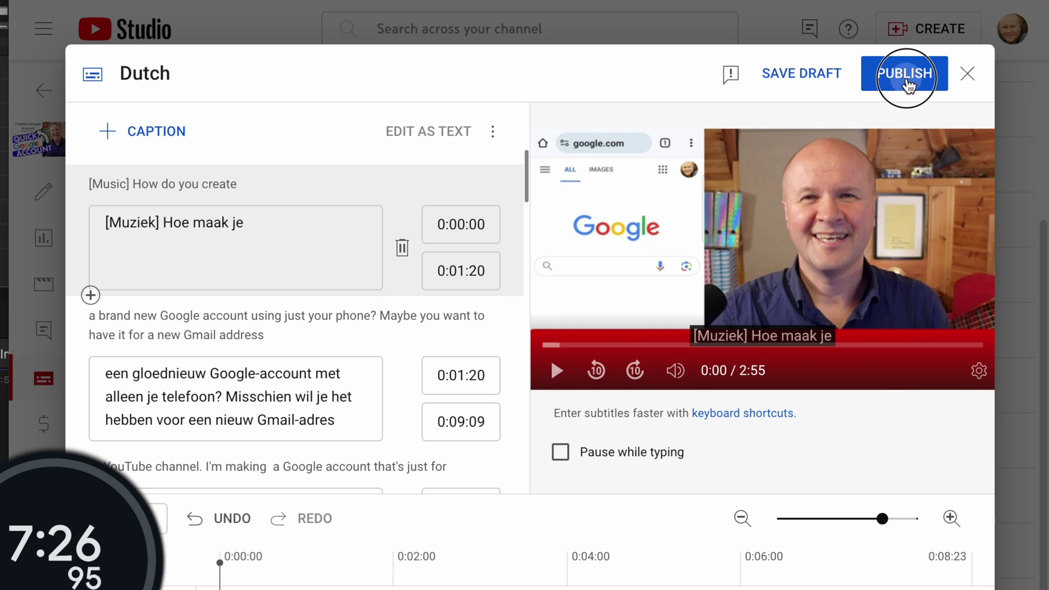
click(906, 81)
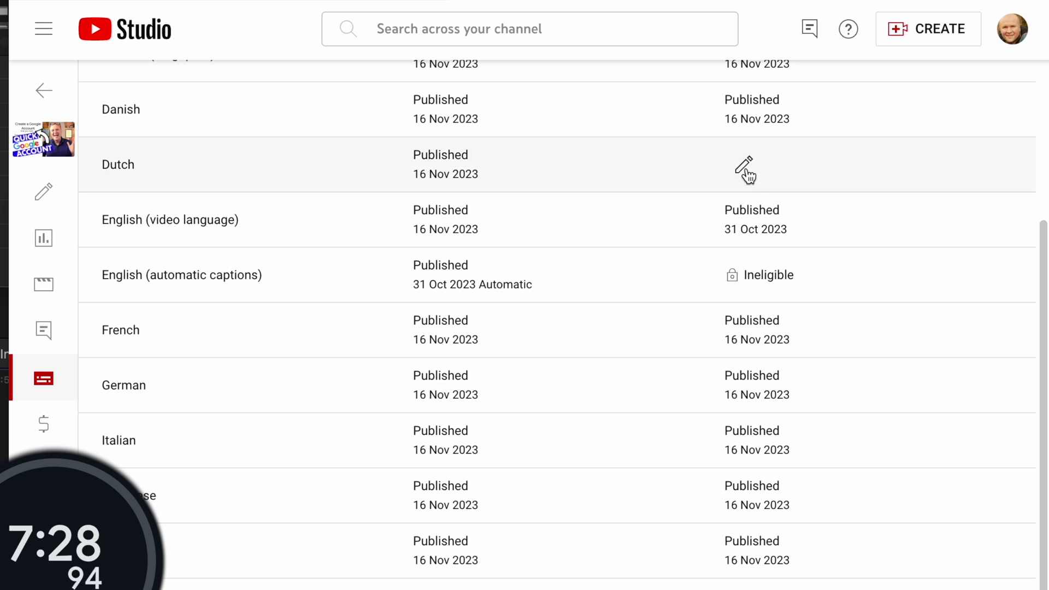
click(746, 169)
Change Google Translate's target language from Danish to Dutch for the title and description.
key(alt+Tab)
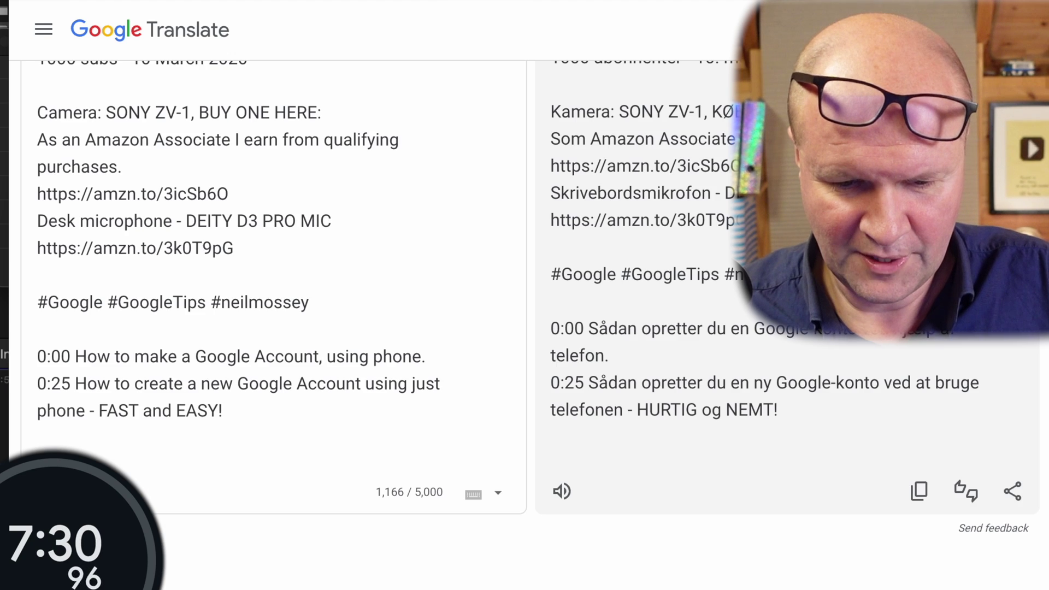
scroll(601, 237, up, 4)
scroll(601, 238, up, 5)
click(854, 137)
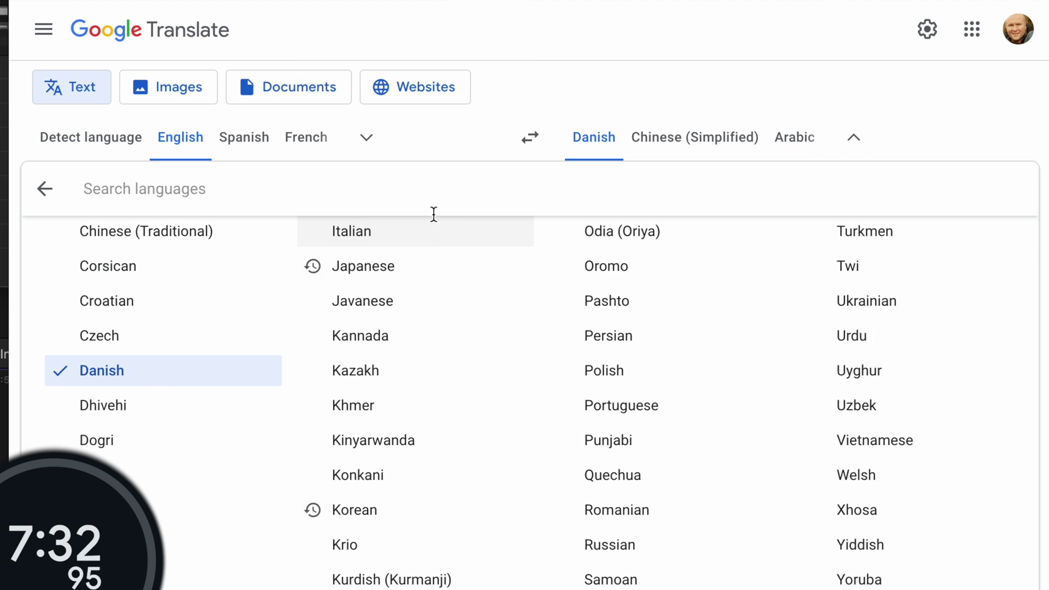
text(diu)
key(BackSpace)
key(BackSpace)
text(it)
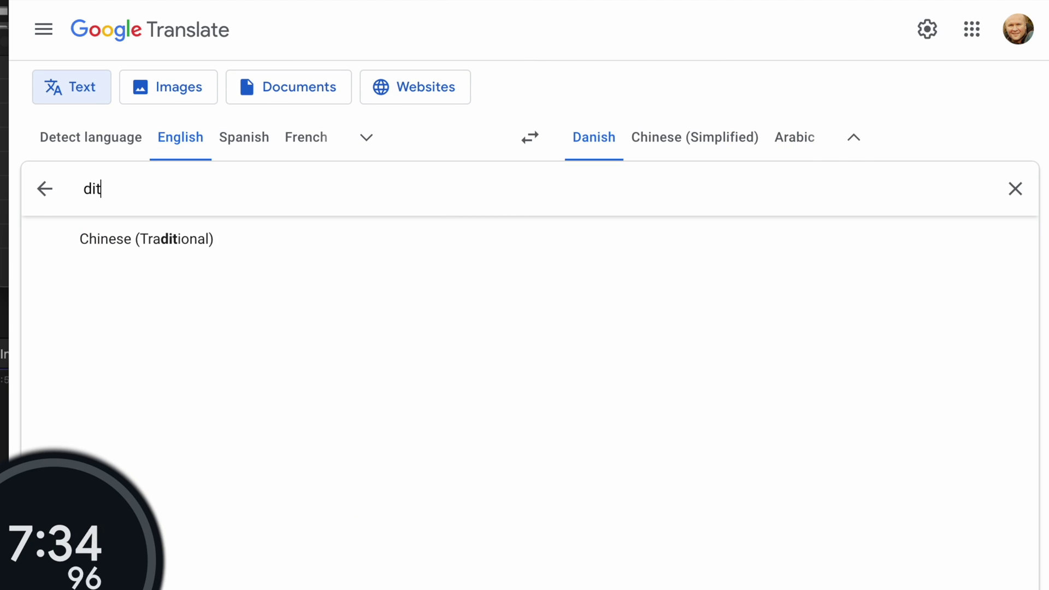
key(BackSpace)
key(BackSpace)
text(ut)
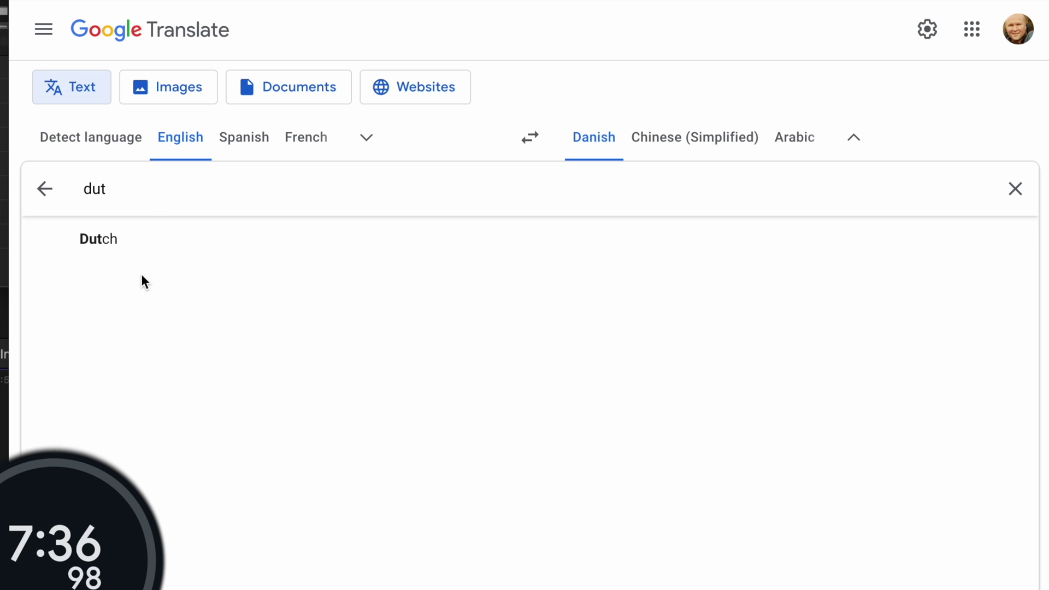
click(131, 240)
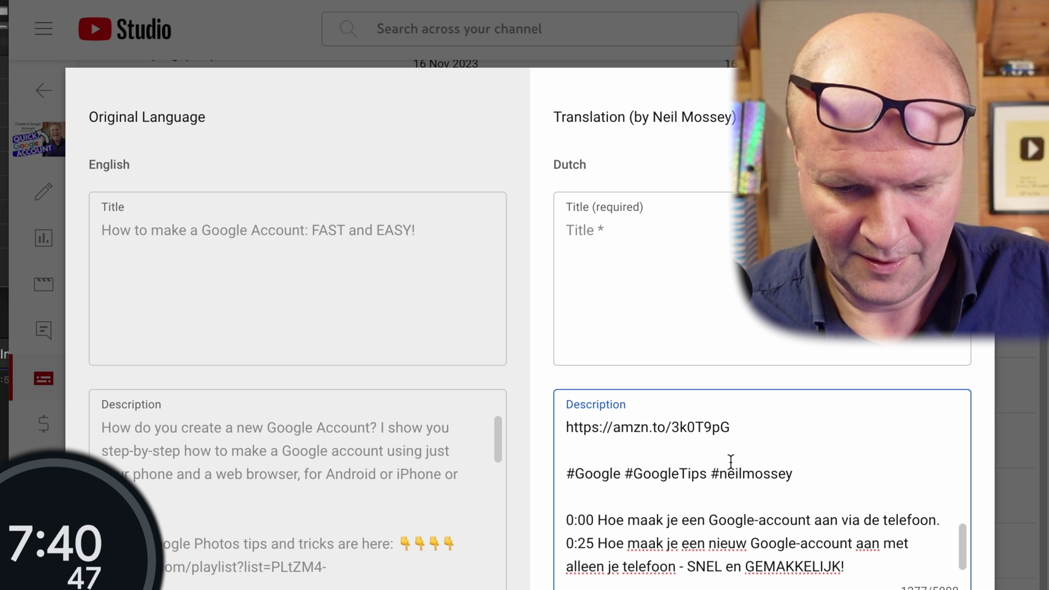
Move the first Dutch description line into the Dutch title field and publish both.
scroll(731, 461, up, 10)
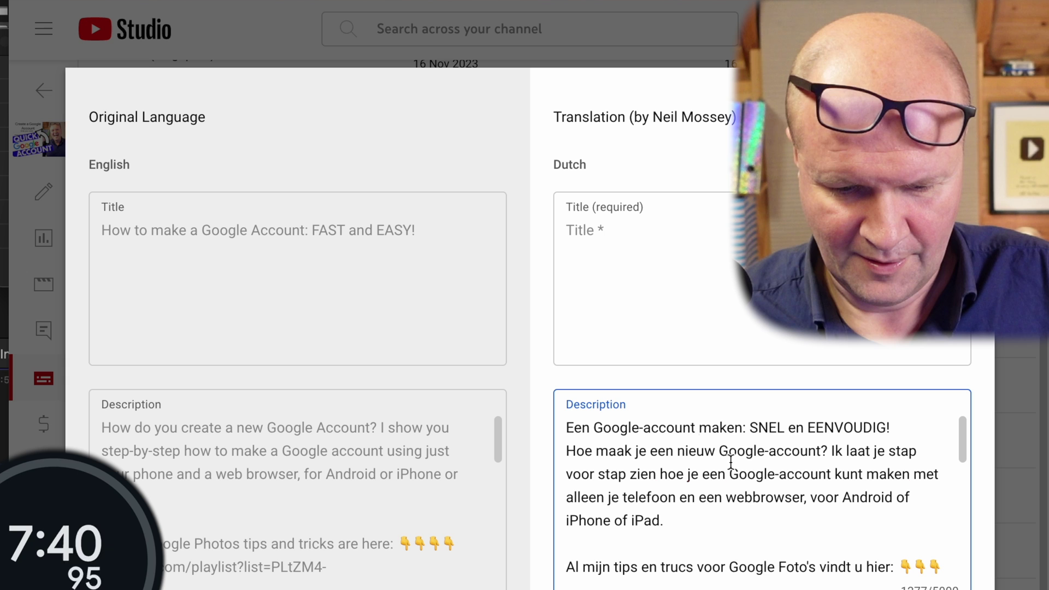
triple_click(744, 430)
key(ctrl+x)
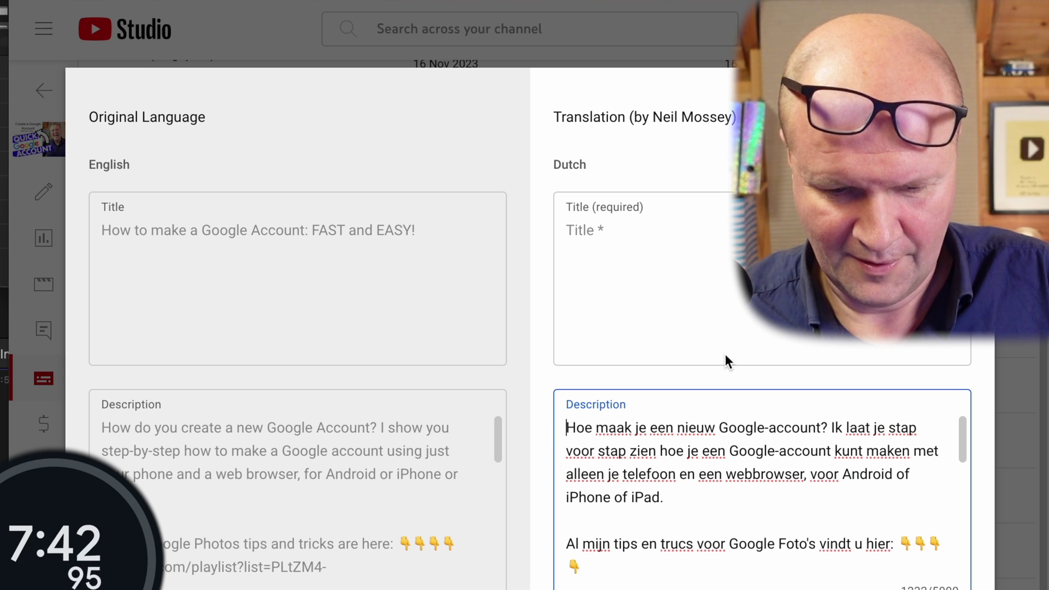
click(694, 247)
key(ctrl+v)
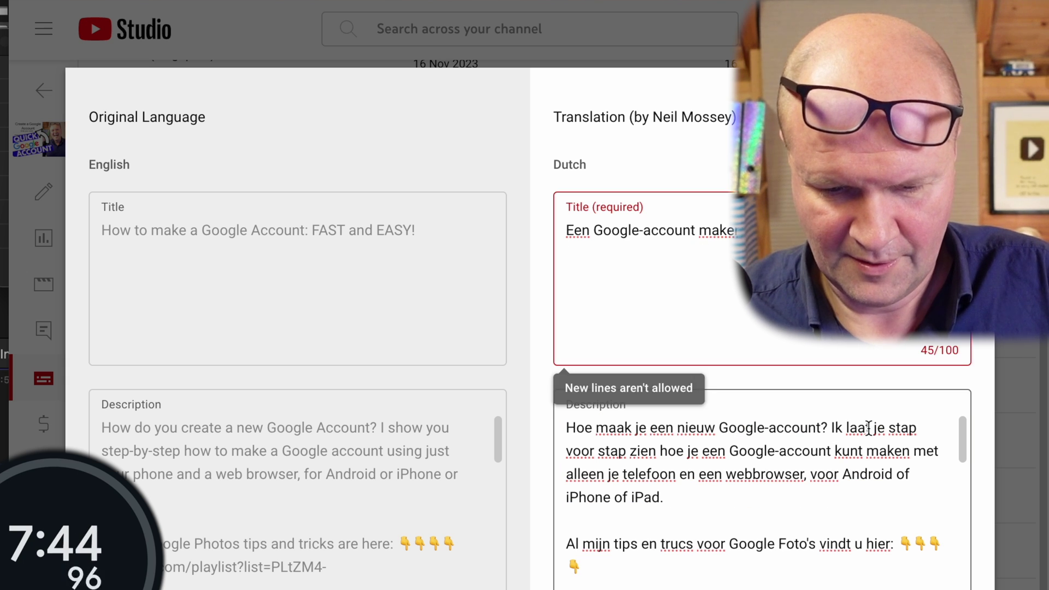
click(962, 87)
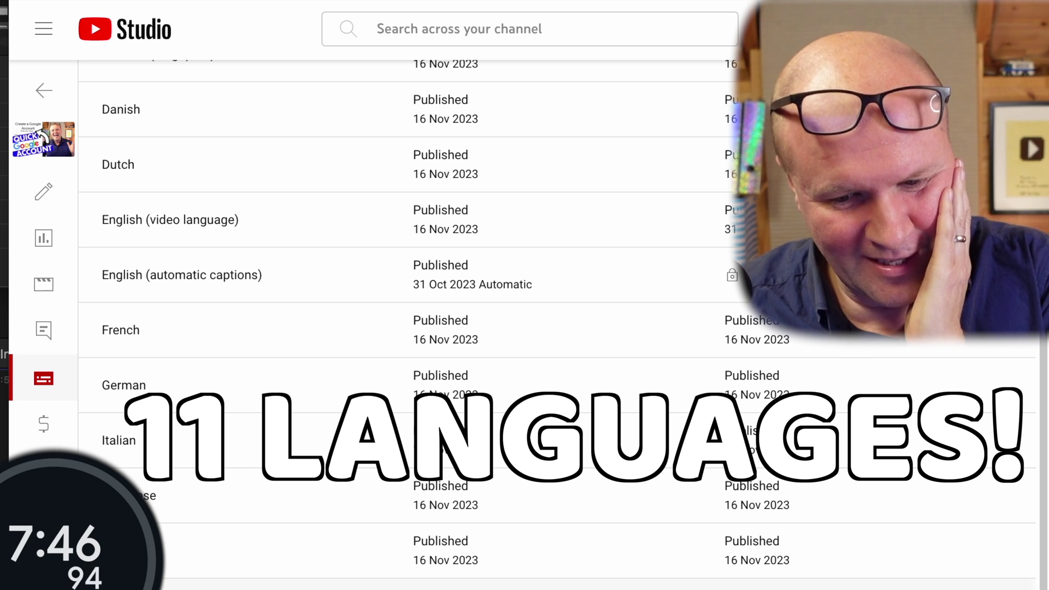
scroll(546, 328, up, 4)
scroll(547, 328, down, 5)
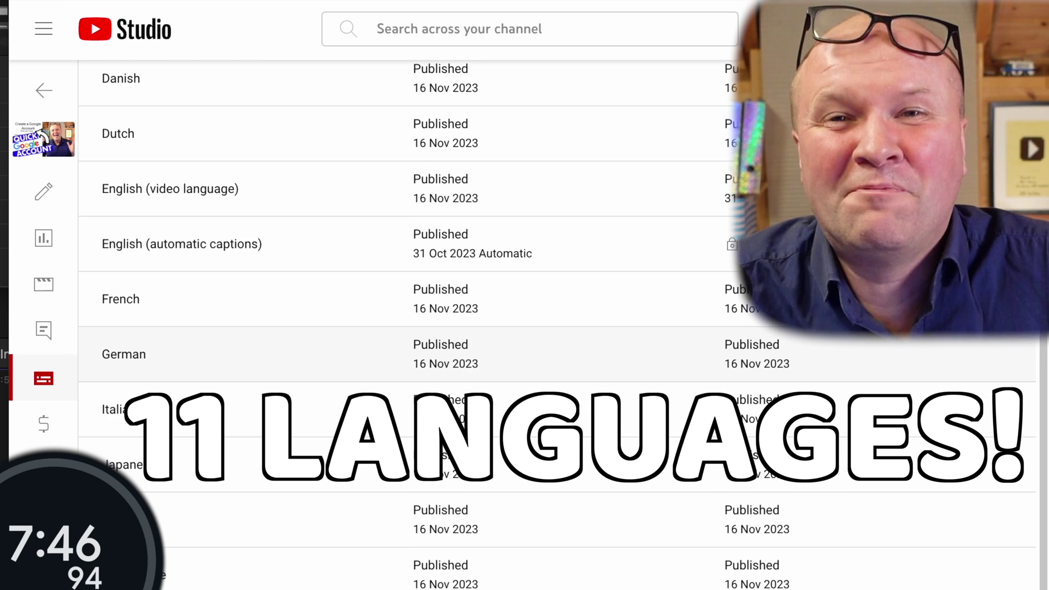